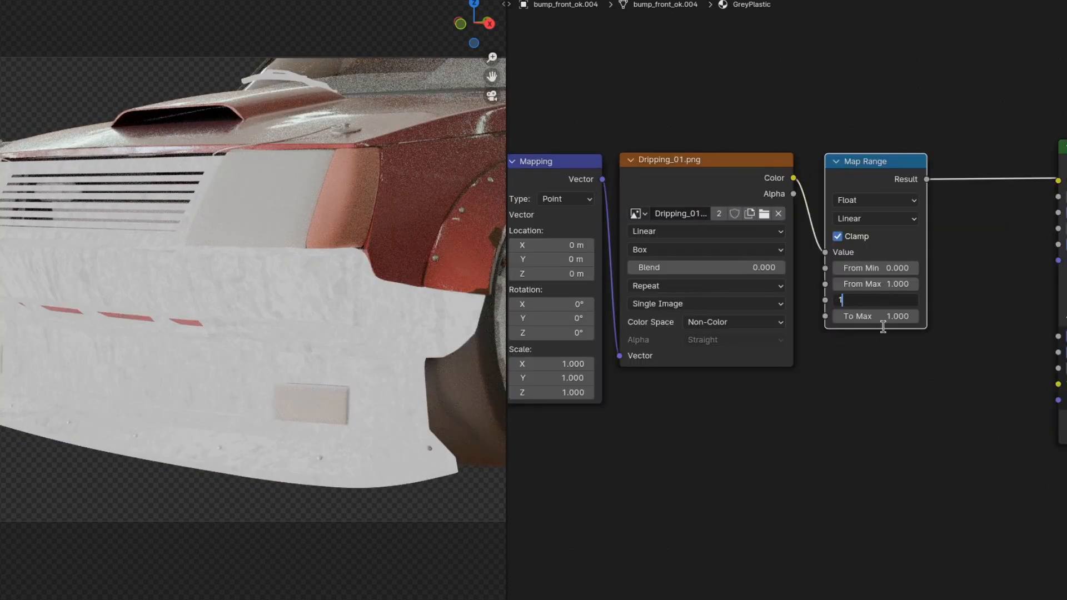
- Set the Map Range output to To Min 1 and To Max 0, and the Dripping_01.png box blend to 0.436
ctrl+scroll(887, 313, down, 1)
drag(707, 268, 748, 267)
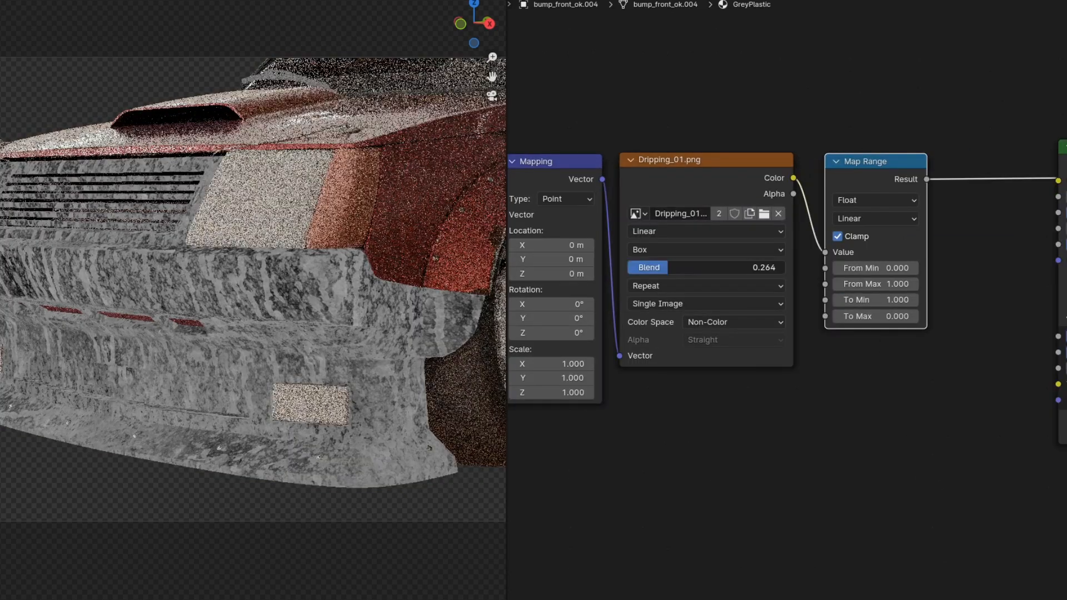
middle_drag(699, 272, 804, 273)
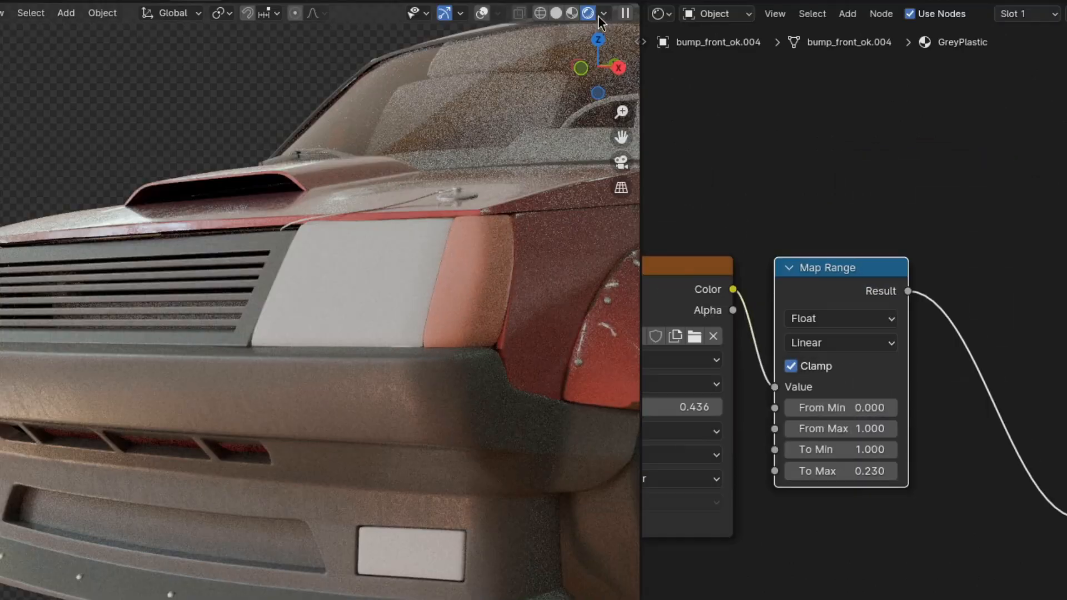
- Show the Glossy Direct render pass in the viewport and examine the coat reflections on the front bumper
click(602, 14)
click(611, 218)
click(683, 313)
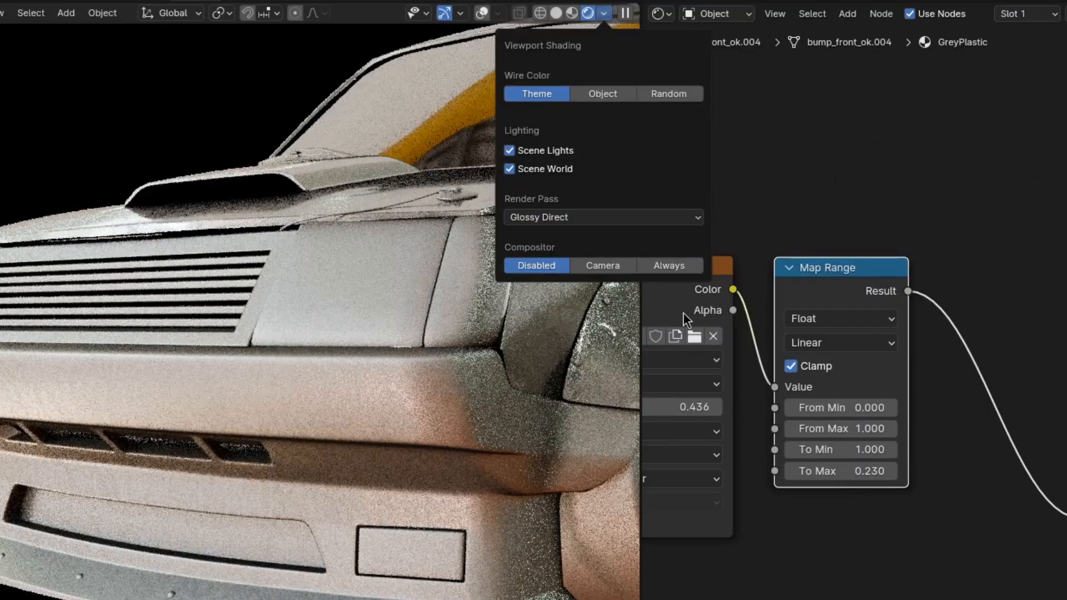
scroll(528, 250, up, 3)
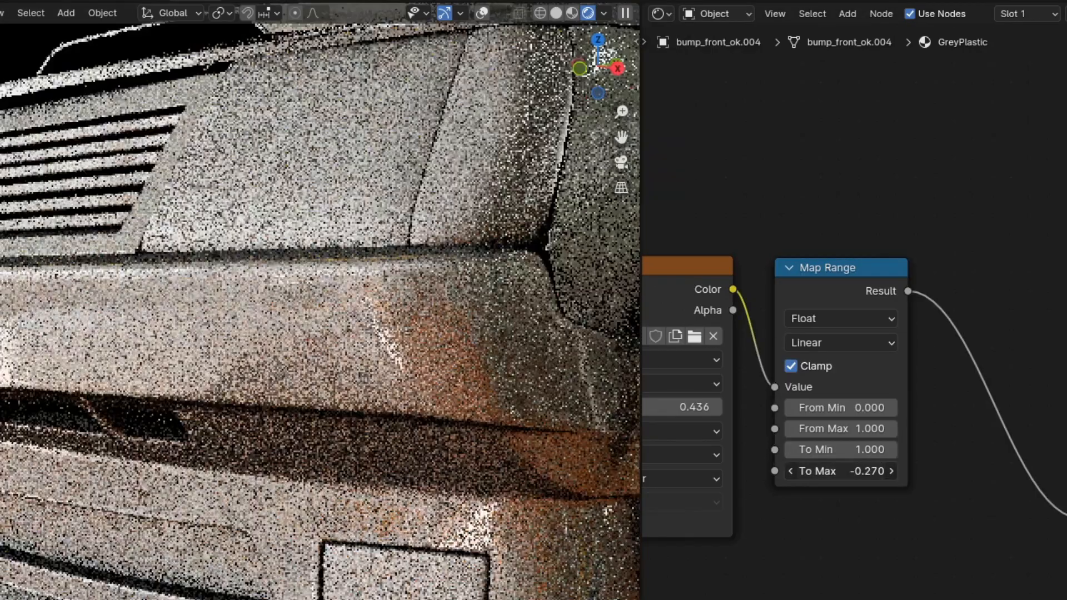
scroll(859, 557, down, 2)
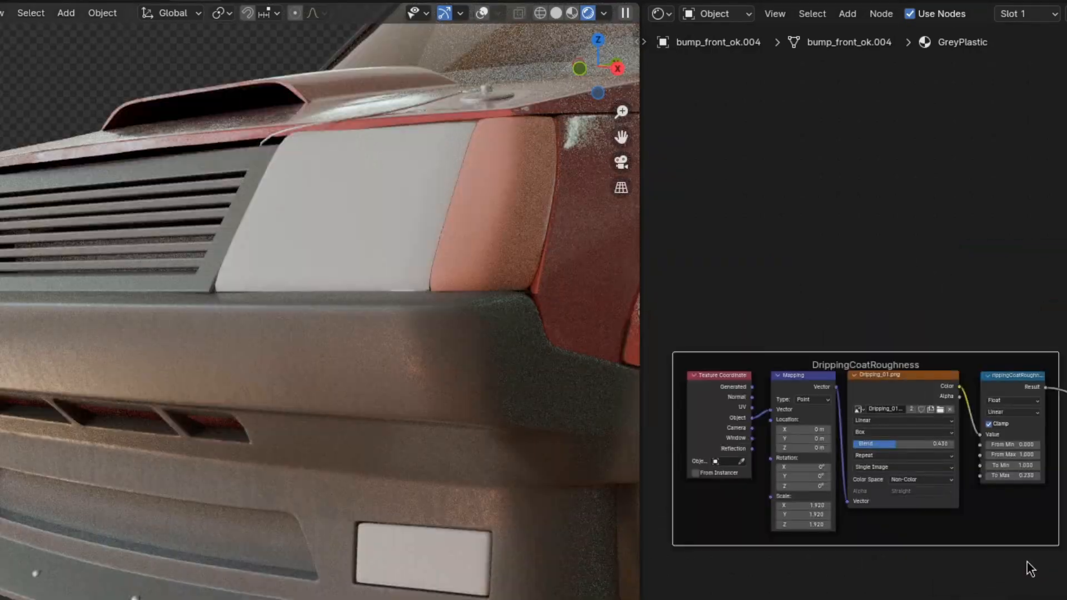
- Add a Color Ramp node to the GreyPlastic material
key(shift+a)
text(color)
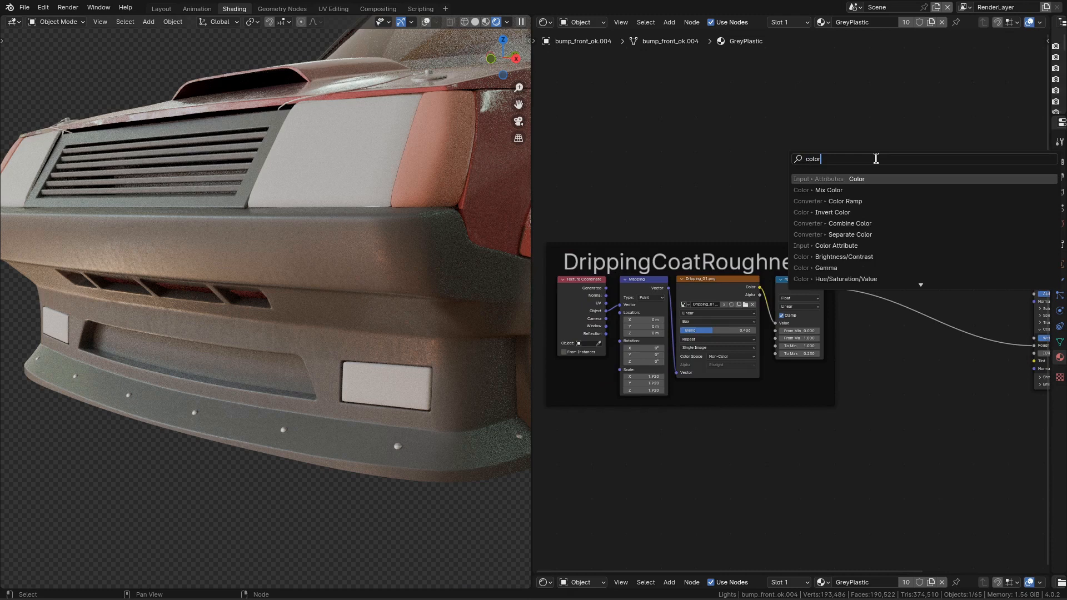
click(861, 202)
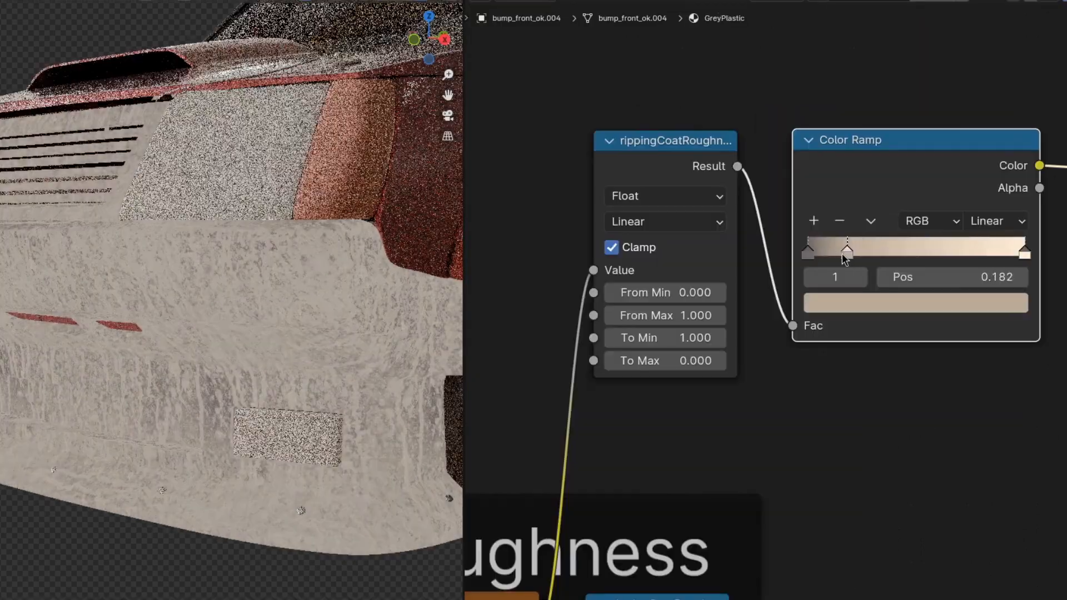
- Place the Color Ramp's first stop at 0, the middle stop at about 0.5 and the last stop at 1
drag(845, 253, 916, 253)
click(988, 252)
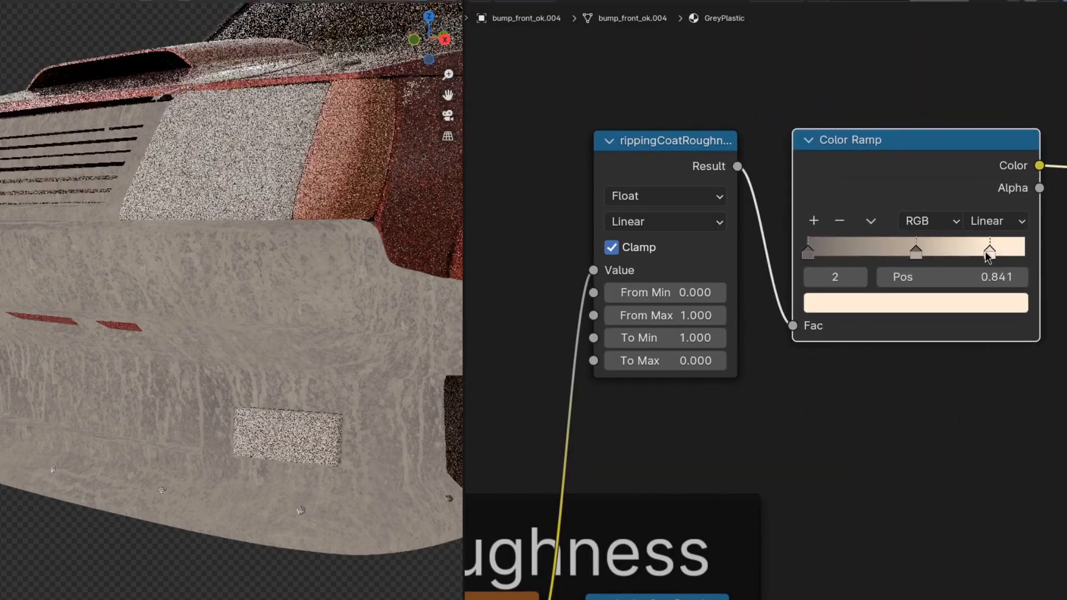
drag(989, 253, 1024, 253)
click(808, 253)
mouse_move(808, 252)
mouse_down()
mouse_move(847, 252)
mouse_move(808, 253)
mouse_up()
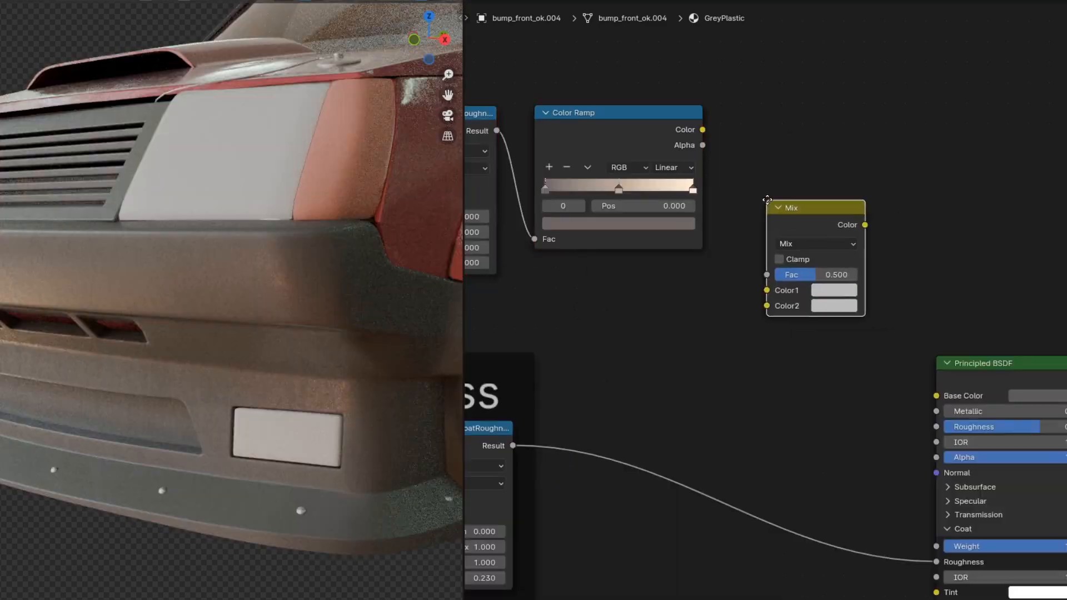
- Feed the Color Ramp into the Mix node's Color2, connect the mix to Base Color, and lower its mix factor
middle_drag(767, 199, 807, 206)
drag(743, 137, 807, 298)
drag(845, 188, 915, 360)
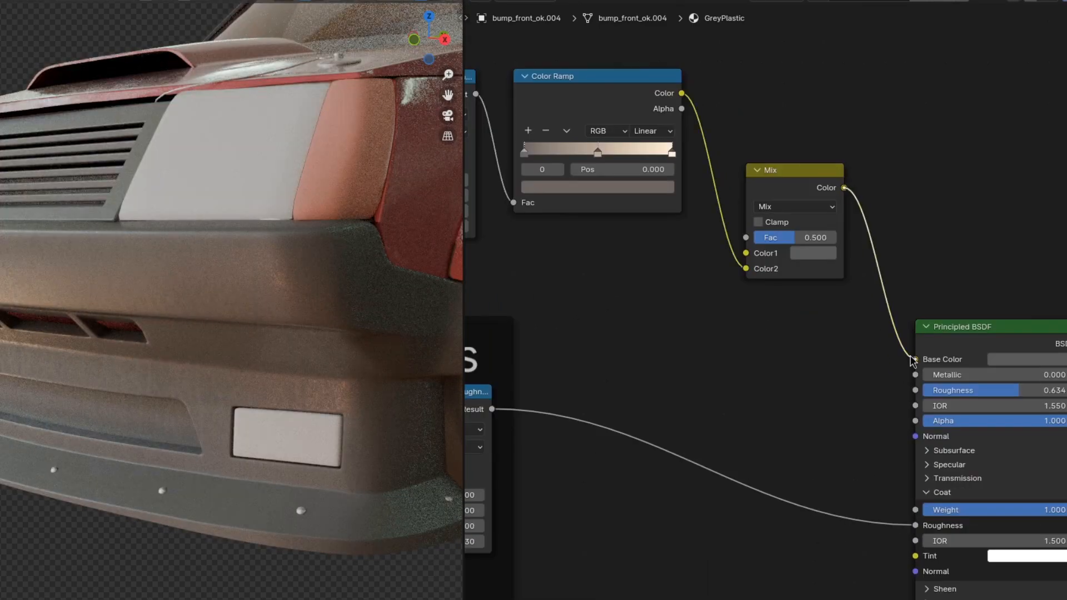
ctrl+shift+click(795, 173)
drag(795, 236, 772, 237)
- Drive the coat normal with a Bump node at strength 0.092, fed by a duplicated Dripping_01.png chain with a Map Range
middle_drag(1028, 364, 967, 361)
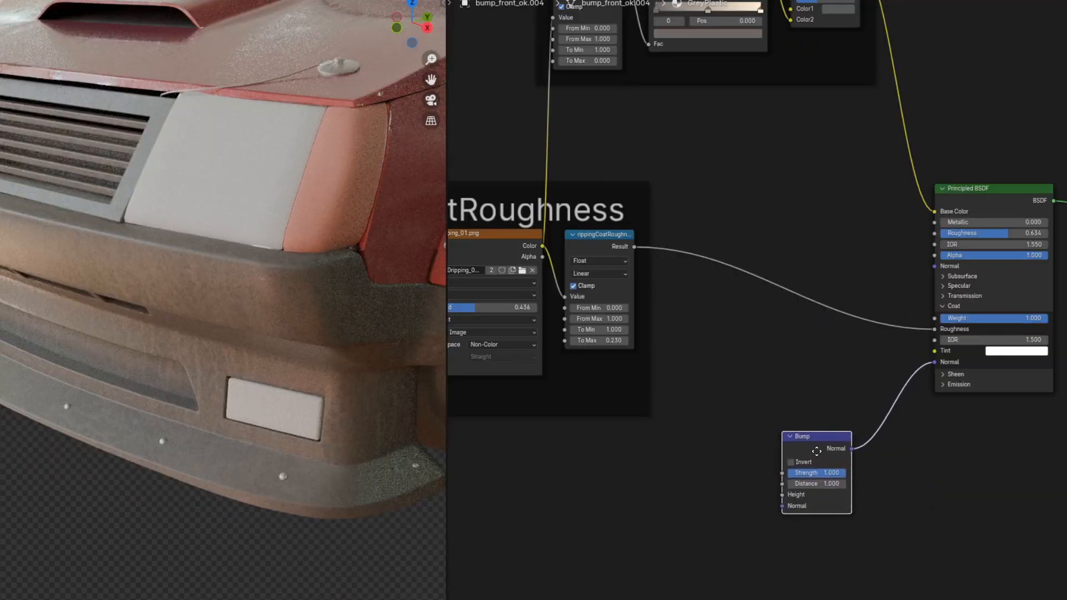
drag(816, 450, 793, 483)
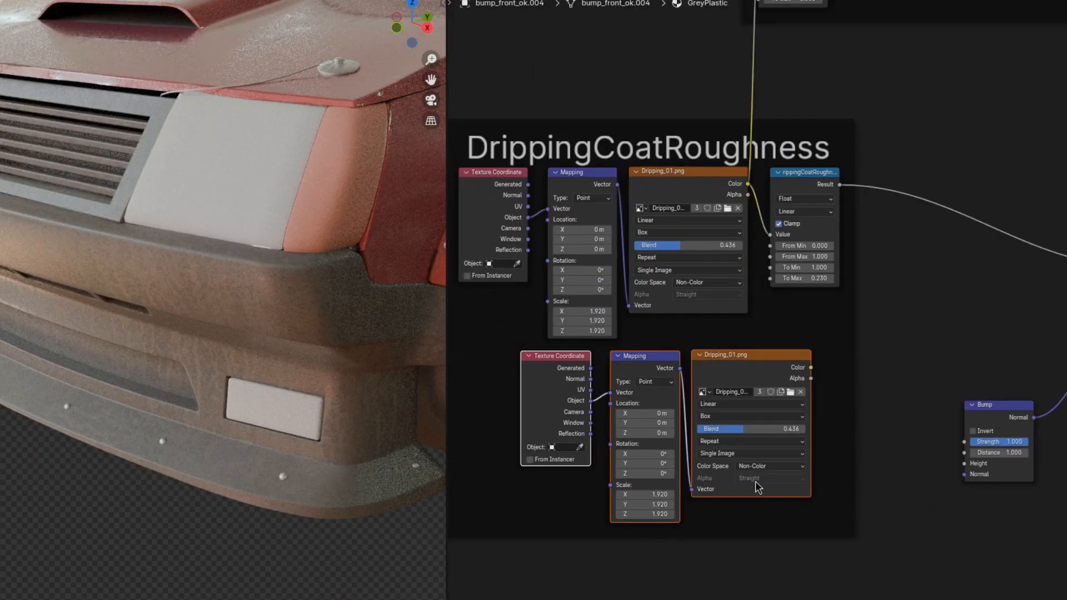
drag(755, 482, 892, 533)
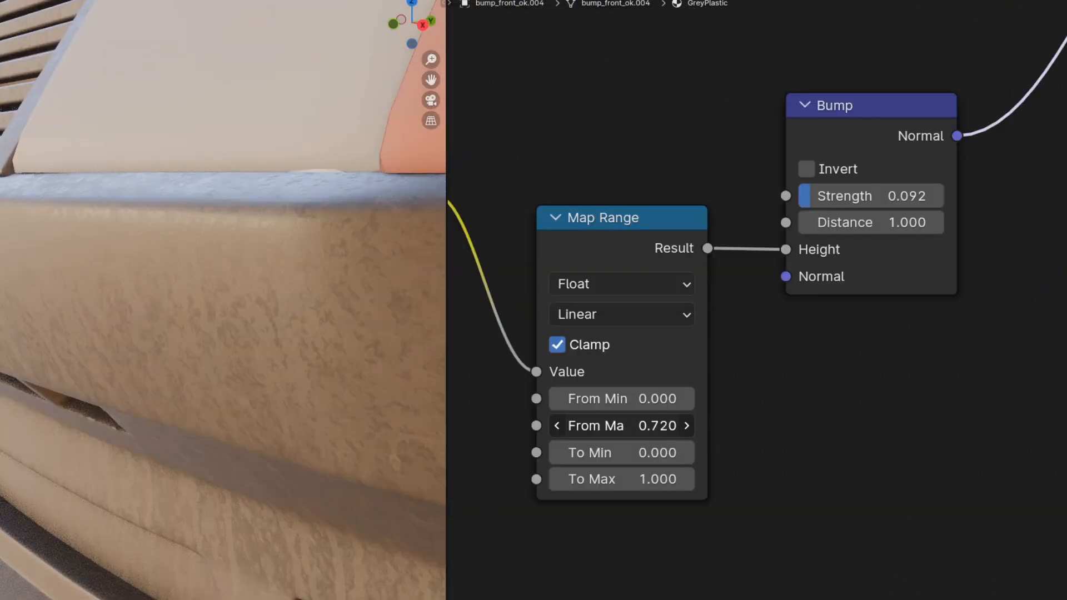
middle_drag(246, 388, 252, 361)
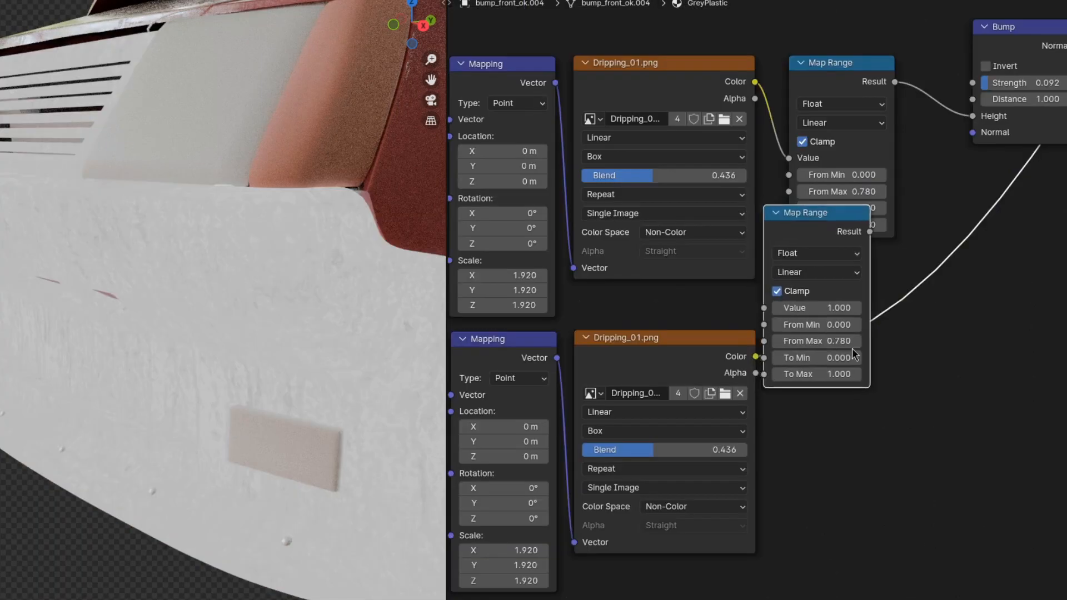
- Load Scratches_Light_07.png in the second texture chain, multiply it with the drips at factor 1, and tighten its Map Range
drag(852, 348, 849, 281)
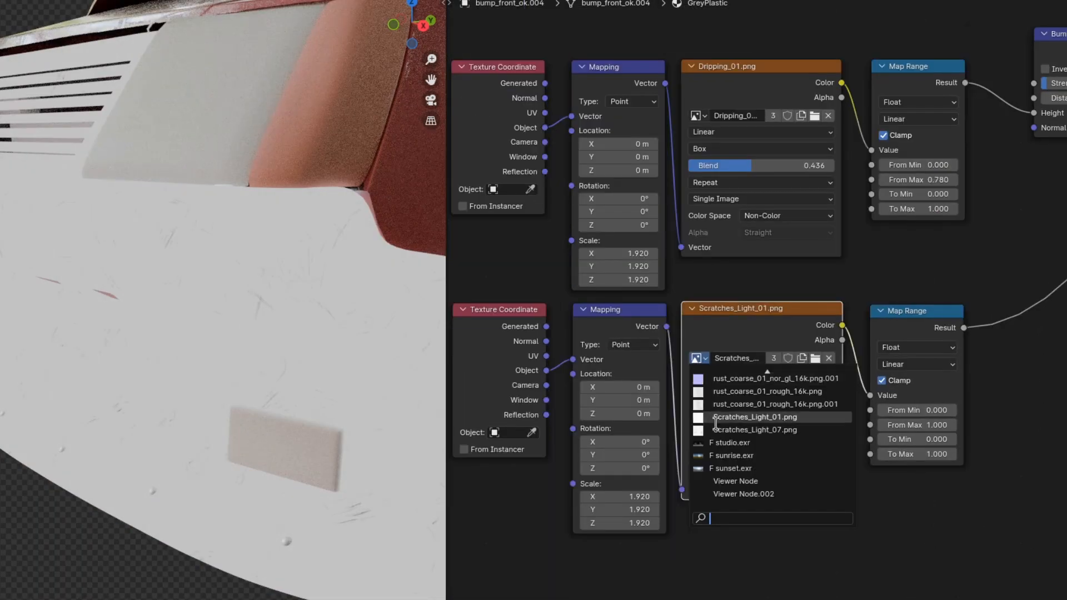
click(717, 430)
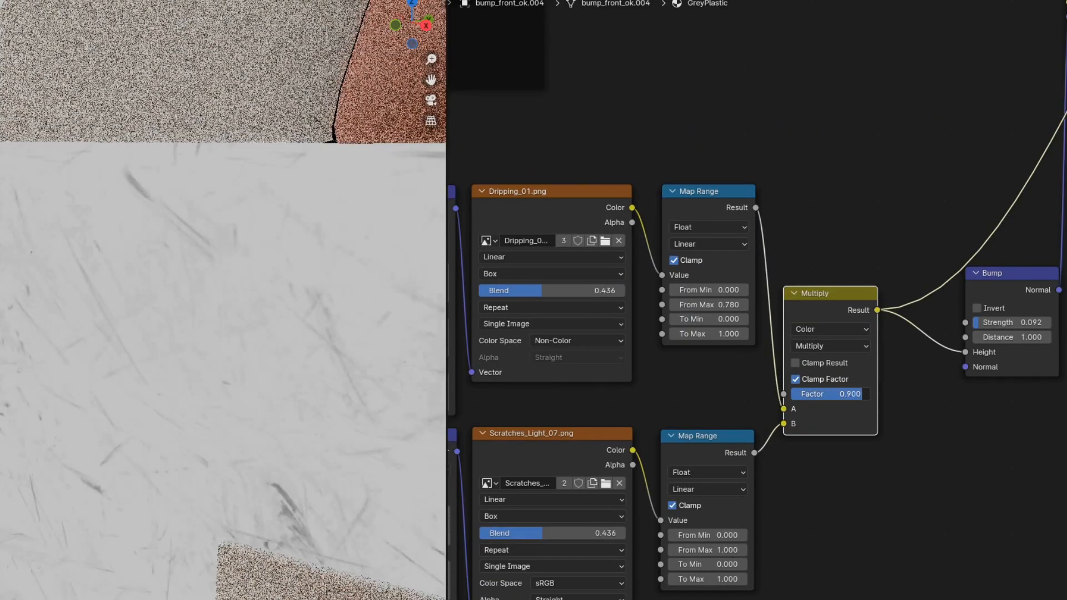
drag(831, 394, 833, 394)
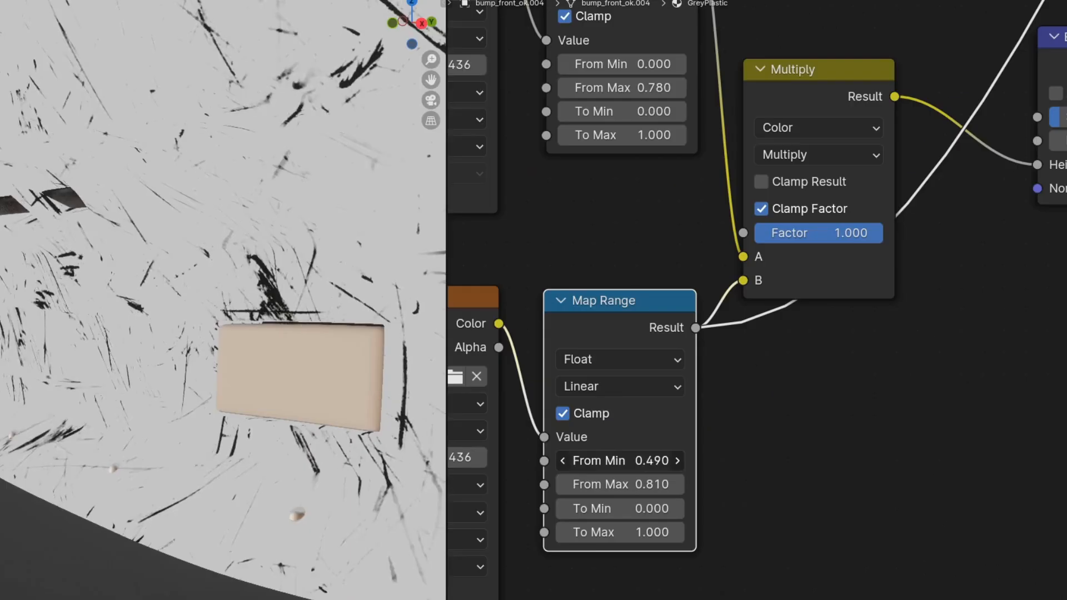
drag(621, 460, 617, 461)
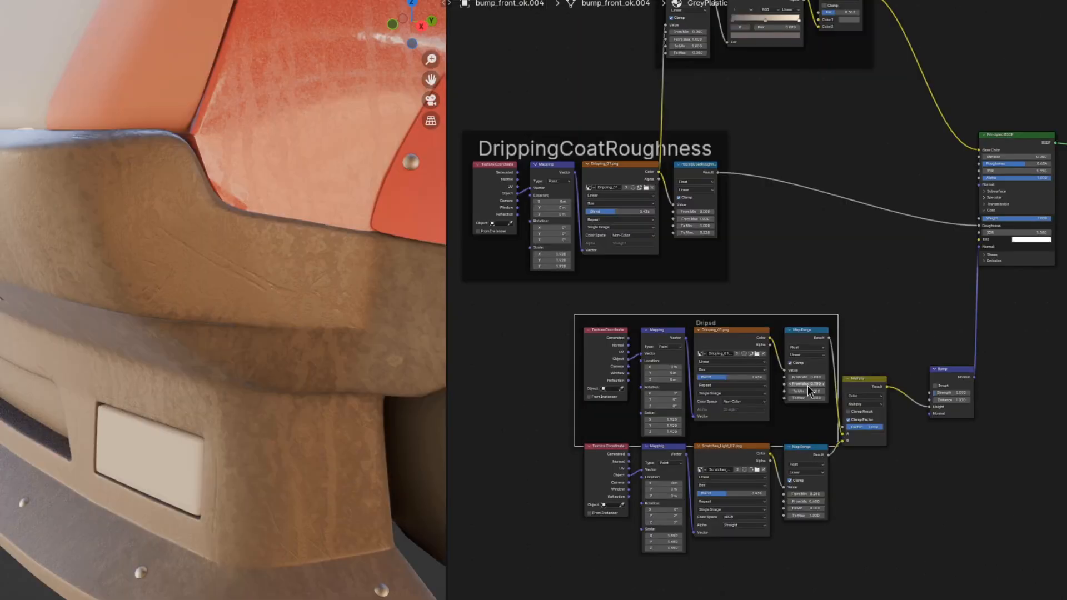
- Group the scratch texture nodes in a frame labelled "Scratches"
key(ctrl+j)
key(F2)
text(Scratches)
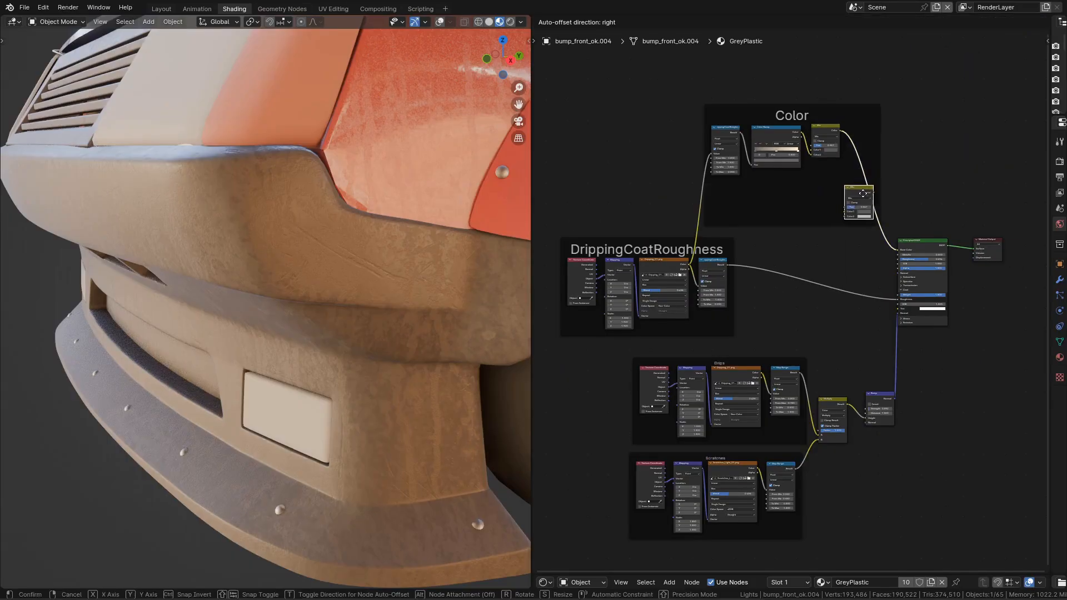
- Use the scratches mask as the factor of a new Mix node before Base Color and recolour its Color1
drag(707, 541, 833, 230)
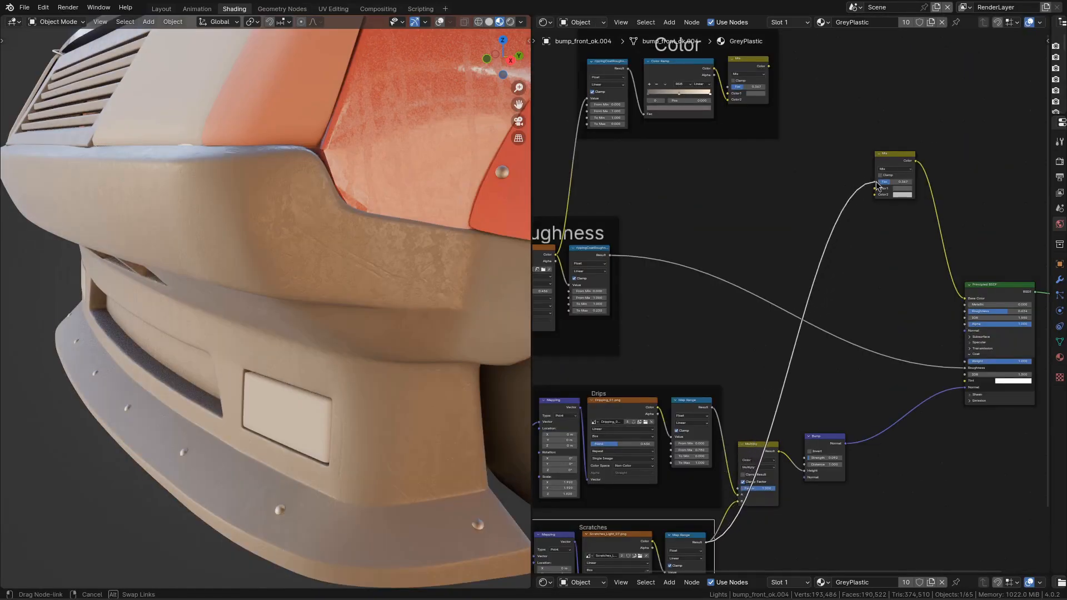
drag(877, 185, 877, 182)
drag(850, 211, 872, 234)
click(815, 204)
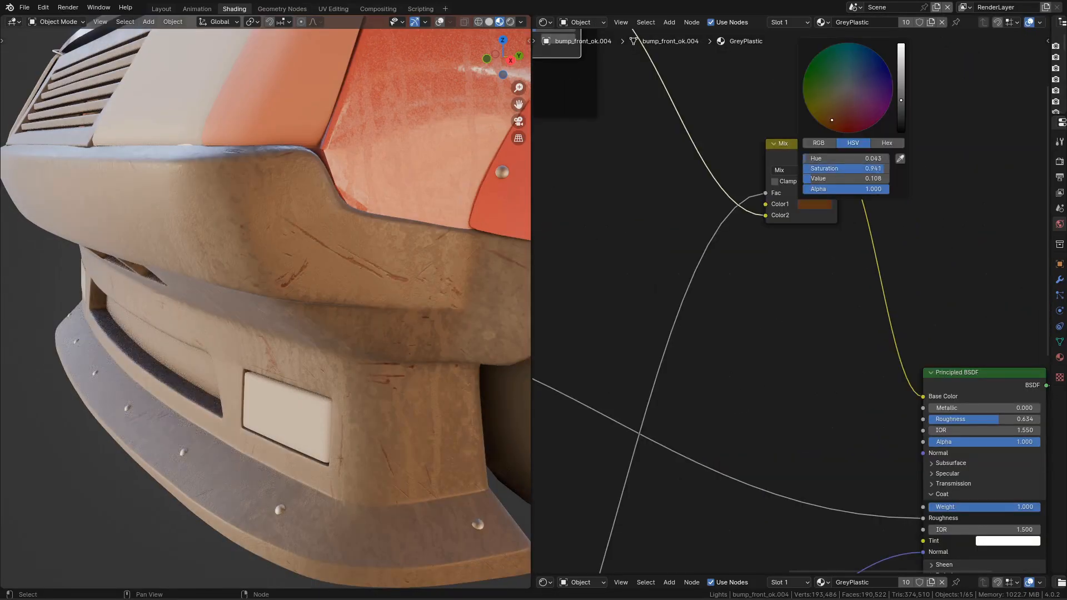
drag(832, 120, 901, 100)
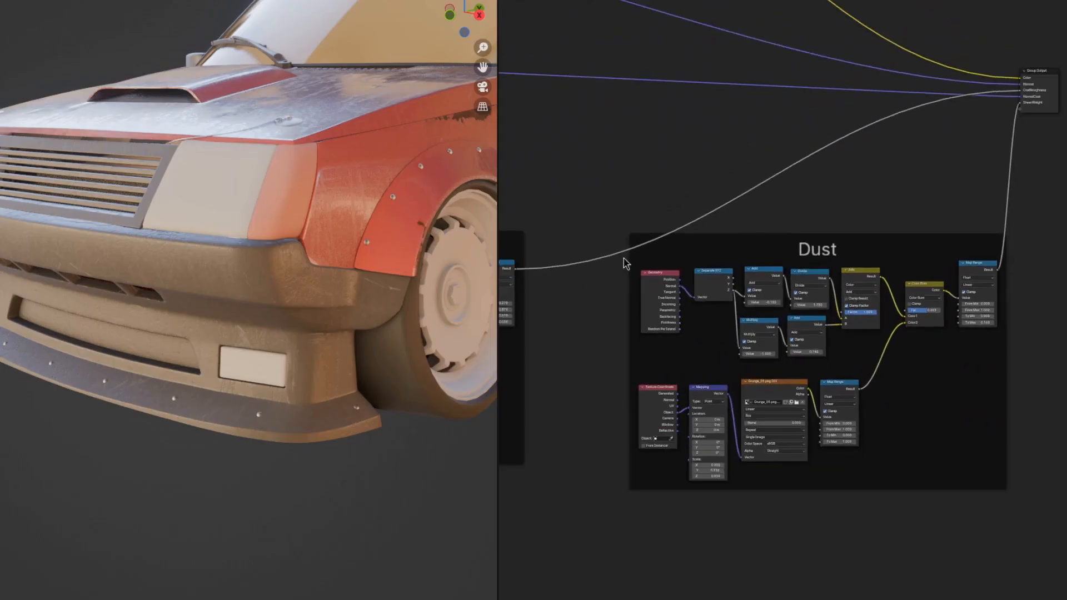
- Select all nodes of the Dust frame, combine them into a node group, and leave the group
drag(589, 198, 1039, 497)
key(ctrl+g)
key(Tab)
scroll(828, 300, up, 5)
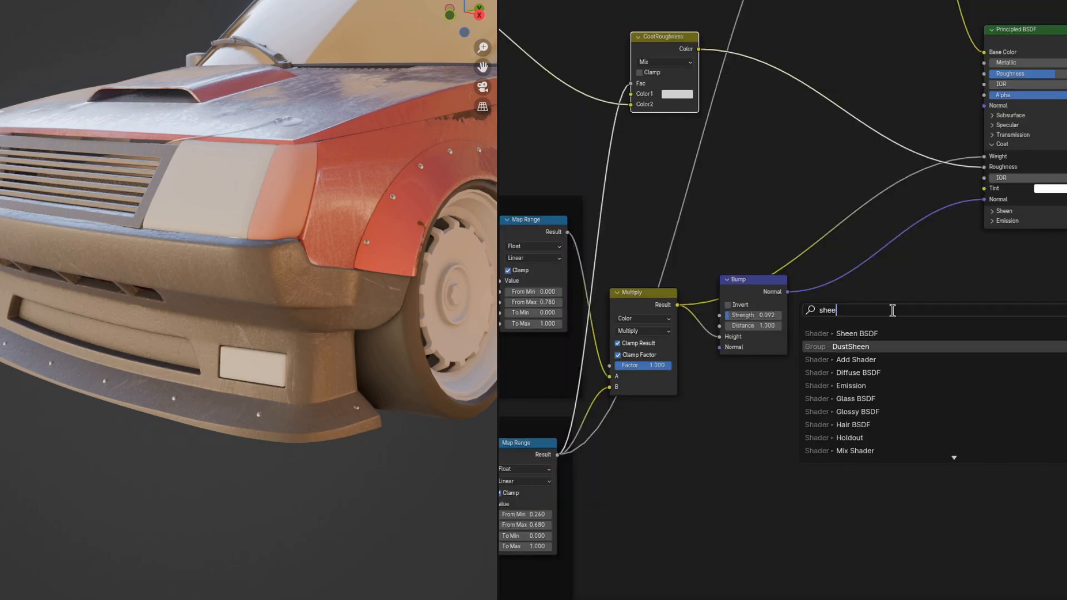
- Add the DustSheen group to the GreyPlastic material and connect its result to the Sheen Weight
key(Return)
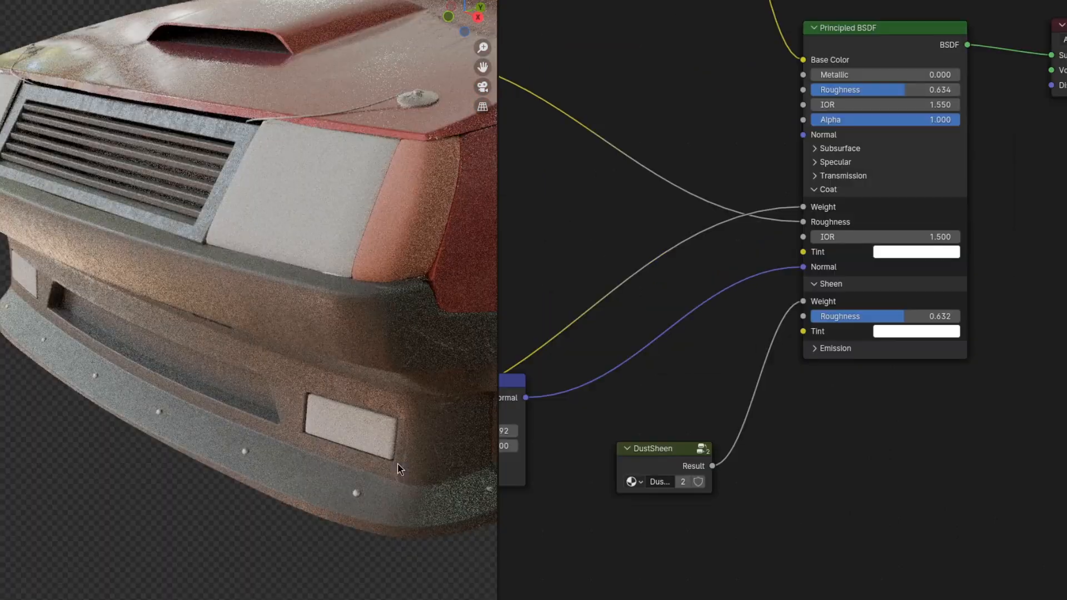
middle_drag(398, 463, 382, 401)
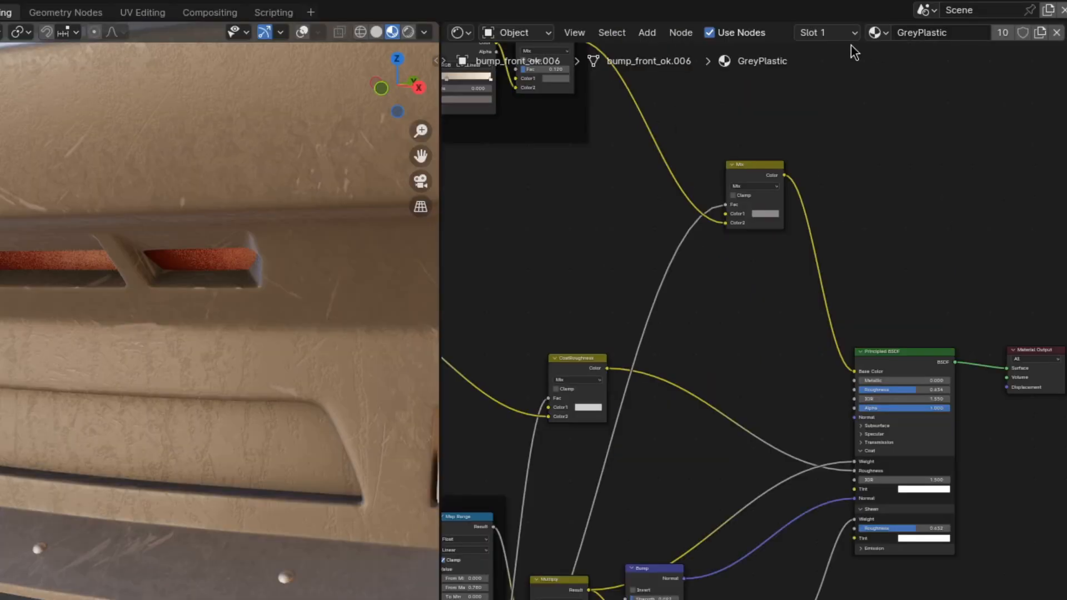
- Replace the GreyPlastic material on the lower bumper insert with a new material named Grille
click(1056, 35)
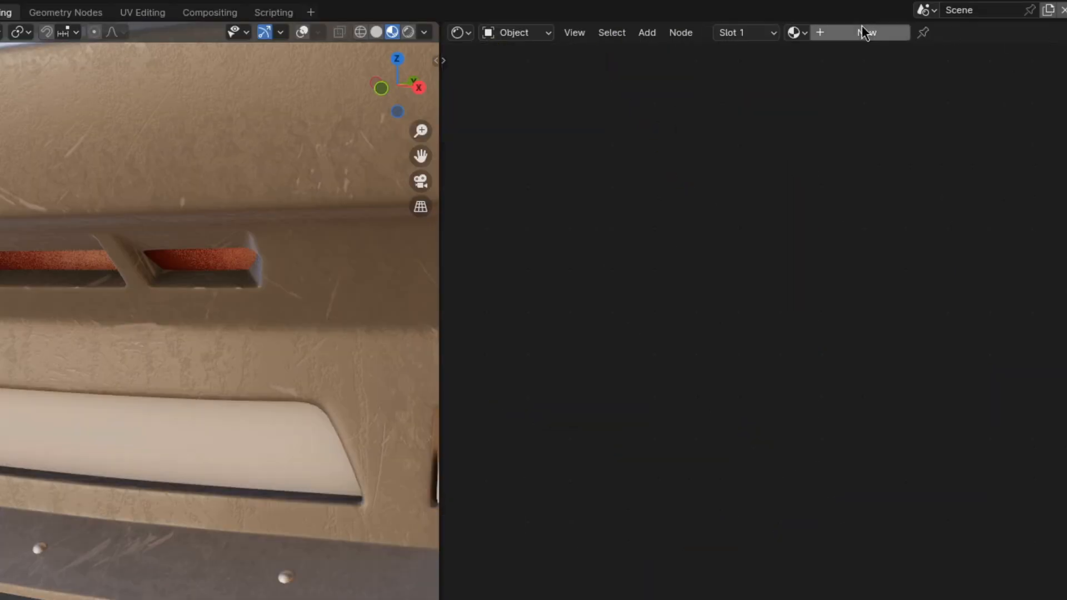
click(859, 35)
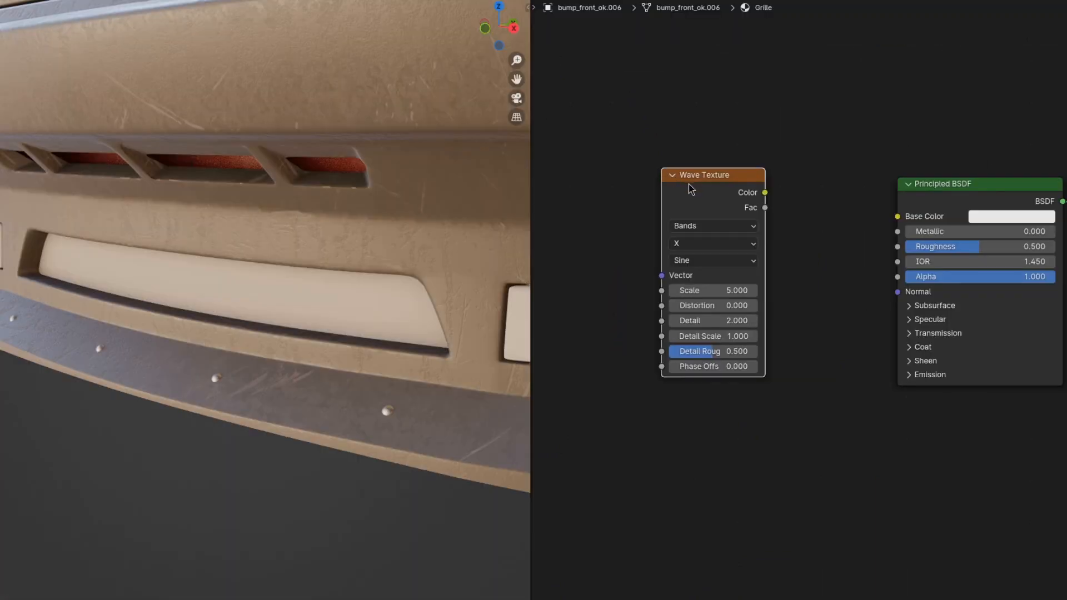
- Insert a Math node after the Wave Texture and set its operation to Less Than
key(f)
click(812, 144)
drag(812, 145, 778, 157)
click(799, 180)
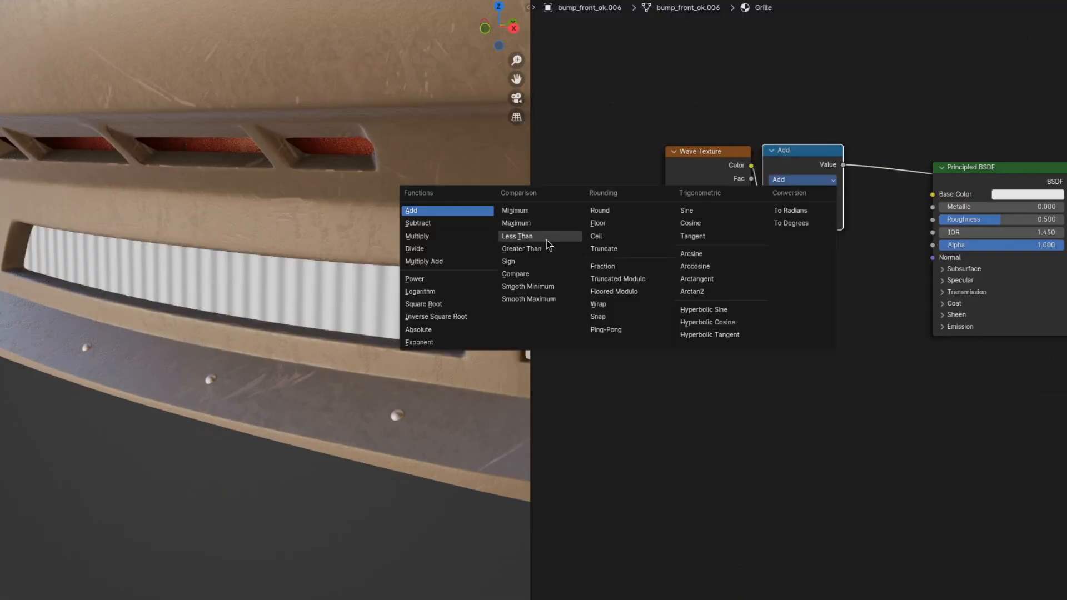
click(546, 239)
- Set the Wave Texture scale to 10.680 and the Less Than threshold to 0.060 for thinner, denser stripes
mouse_move(817, 220)
mouse_down()
mouse_move(829, 220)
mouse_move(797, 220)
mouse_up()
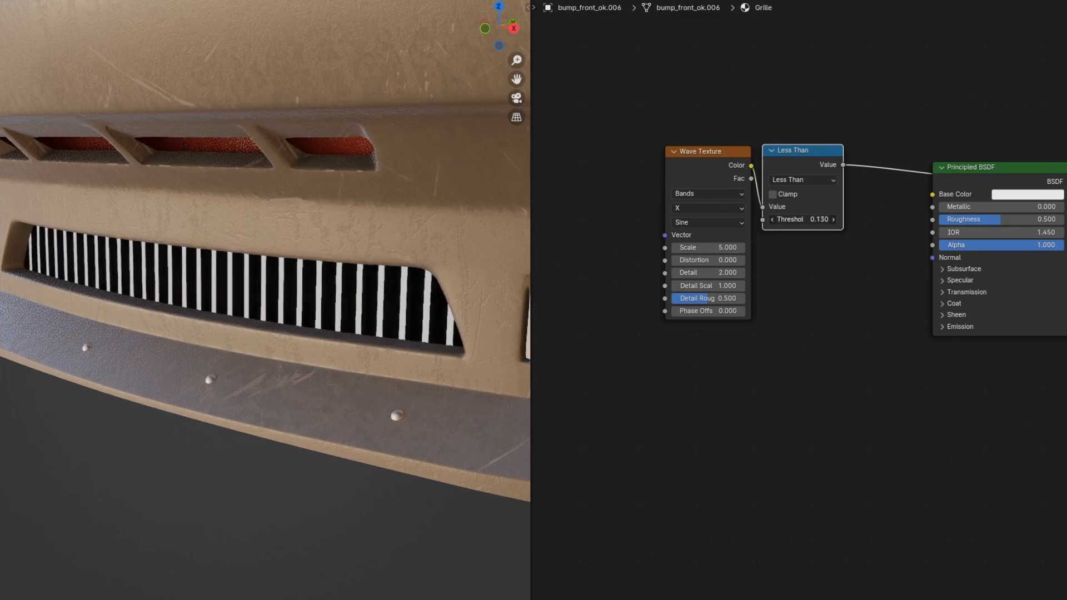
drag(709, 248, 740, 248)
drag(804, 220, 799, 220)
- Duplicate the Wave Texture below the original and combine both through a Mix node with the Screen blend mode
key(shift+d)
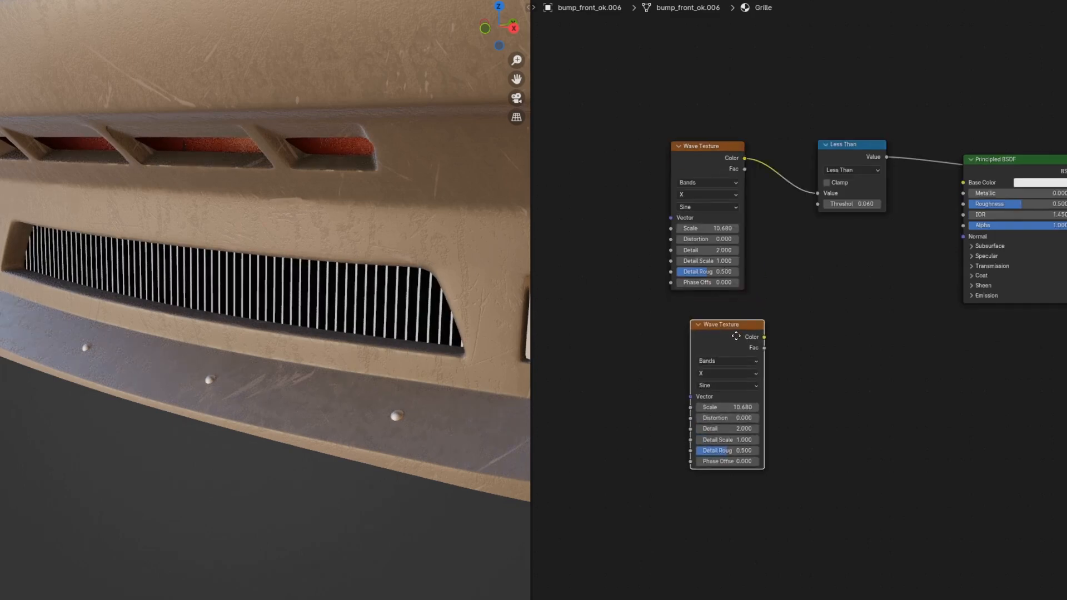
click(712, 309)
ctrl+shift+right_drag(769, 345, 784, 199)
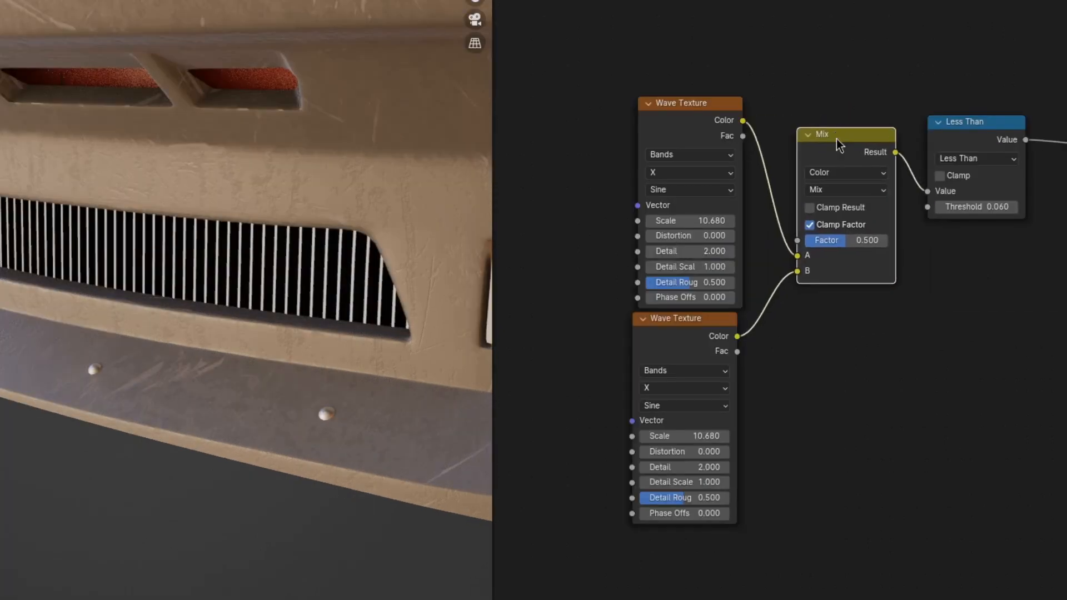
click(846, 190)
click(866, 313)
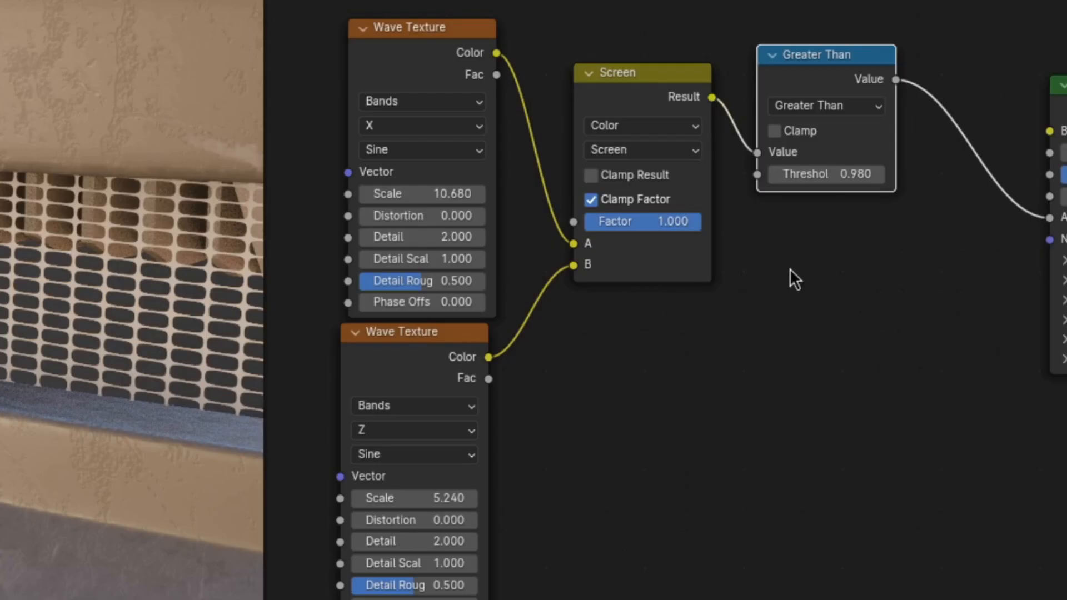
- Connect the Object texture coordinates to the Vector inputs of both Wave Textures
ctrl+scroll(739, 317, left, 5)
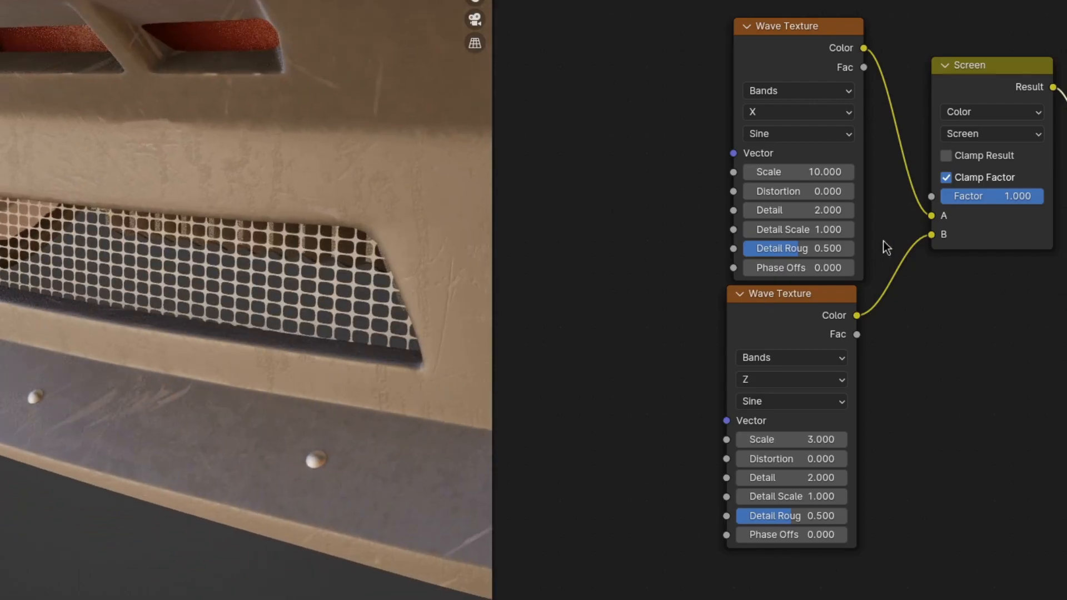
ctrl+scroll(873, 273, right, 6)
ctrl+scroll(858, 295, left, 5)
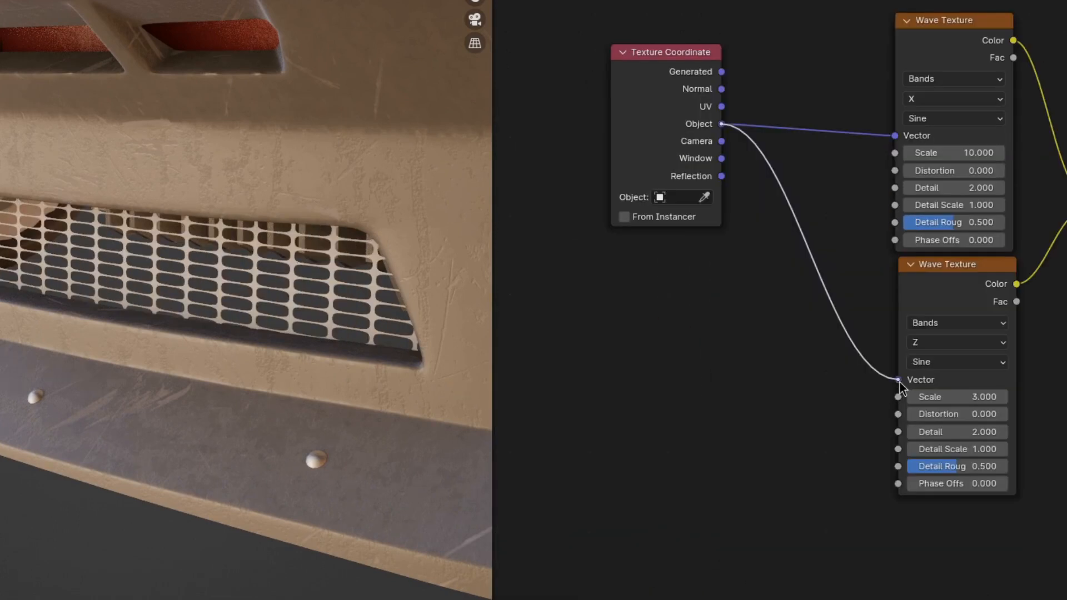
drag(901, 386, 898, 380)
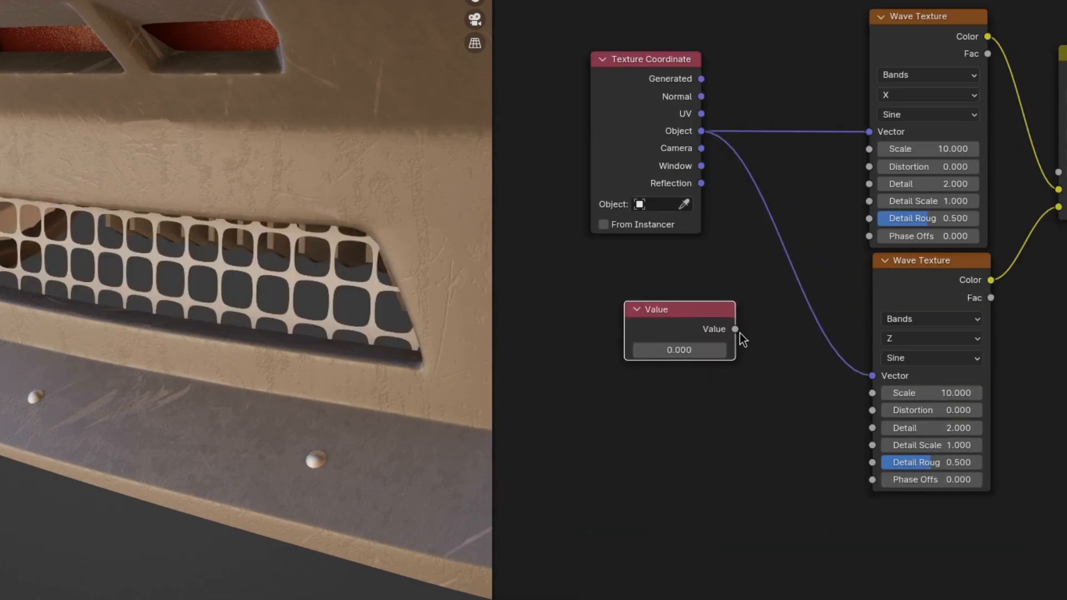
- Adjust the grille pattern's wave scale through the Value node, and tune the strength of its inverted Bump
mouse_move(683, 358)
mouse_down()
mouse_move(739, 358)
mouse_move(664, 351)
mouse_move(675, 350)
mouse_up()
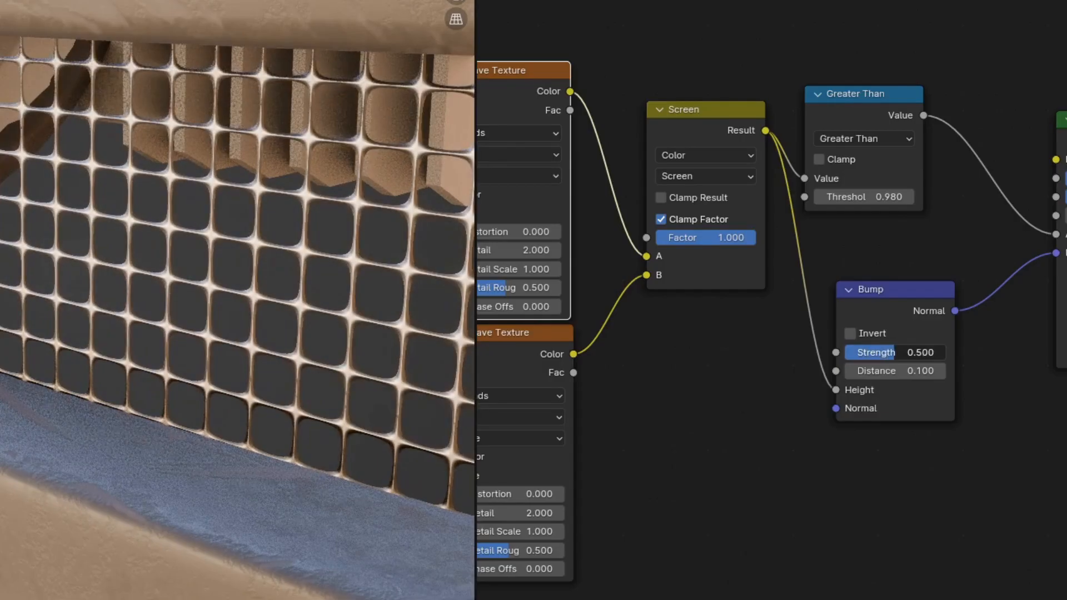
drag(873, 352, 913, 371)
click(871, 332)
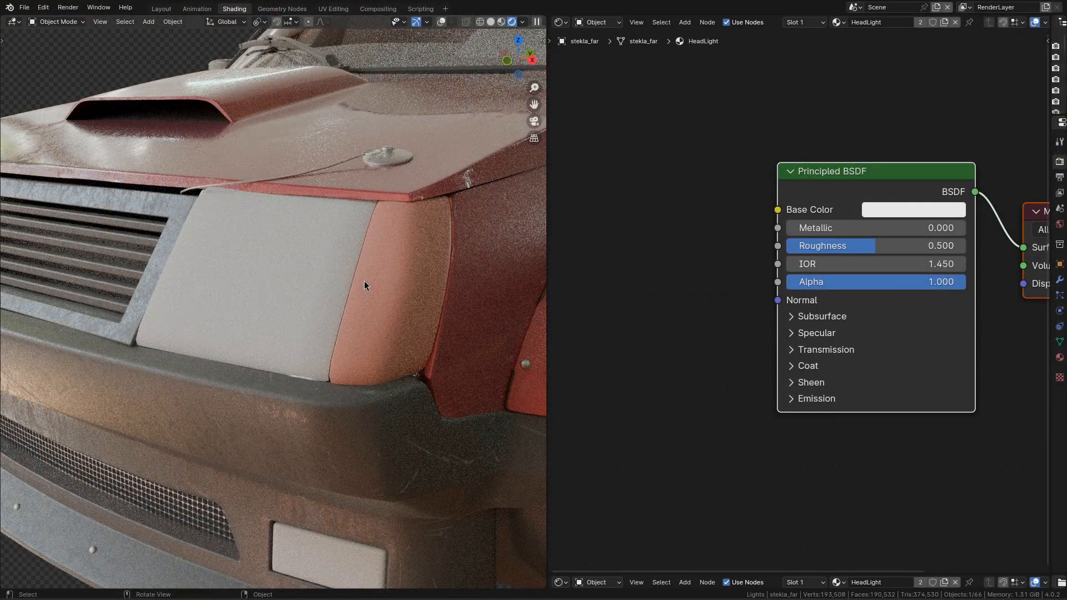
- Set the HeadLight material's transmission weight to 1.000 and lower its roughness to make clear glass
drag(852, 246, 886, 229)
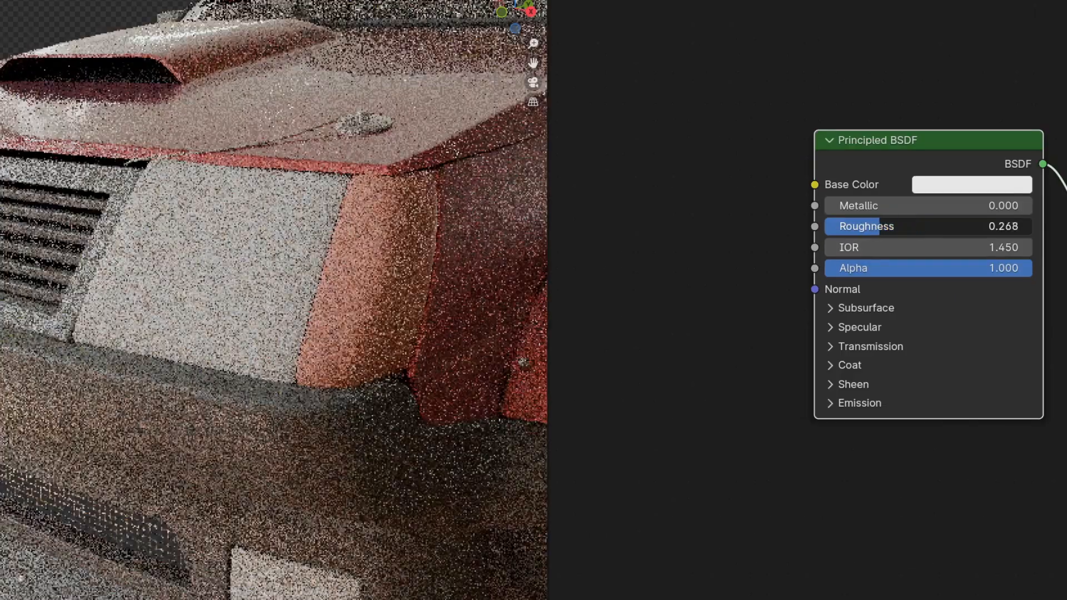
click(873, 347)
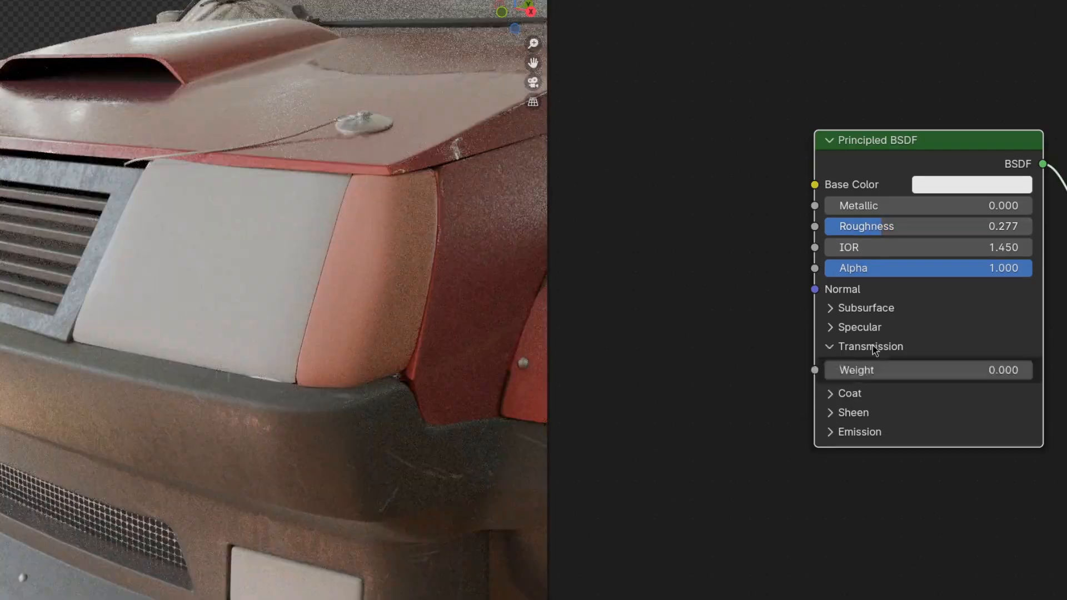
drag(860, 377, 907, 369)
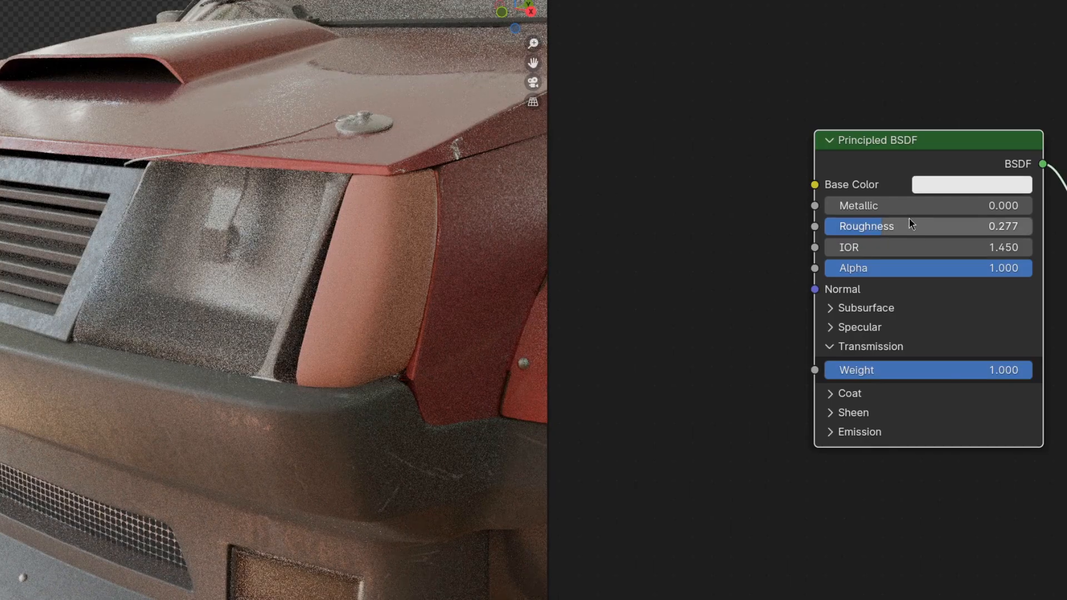
drag(912, 224, 947, 226)
drag(852, 226, 844, 226)
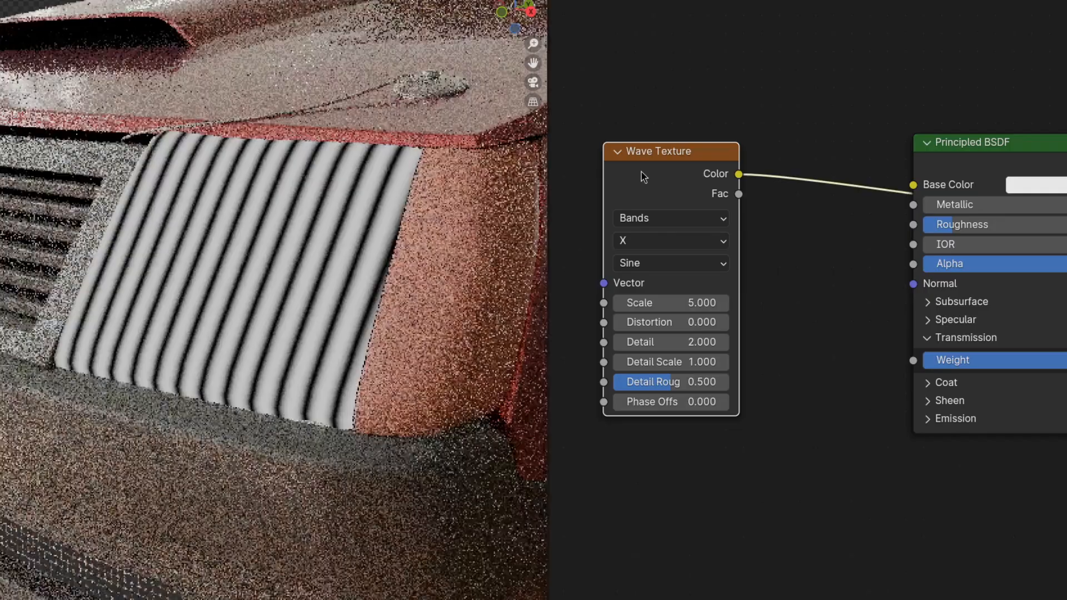
- Route the Wave Texture through a Bump node into the headlight shader's Normal input and reduce the bump strength
drag(914, 291, 1056, 290)
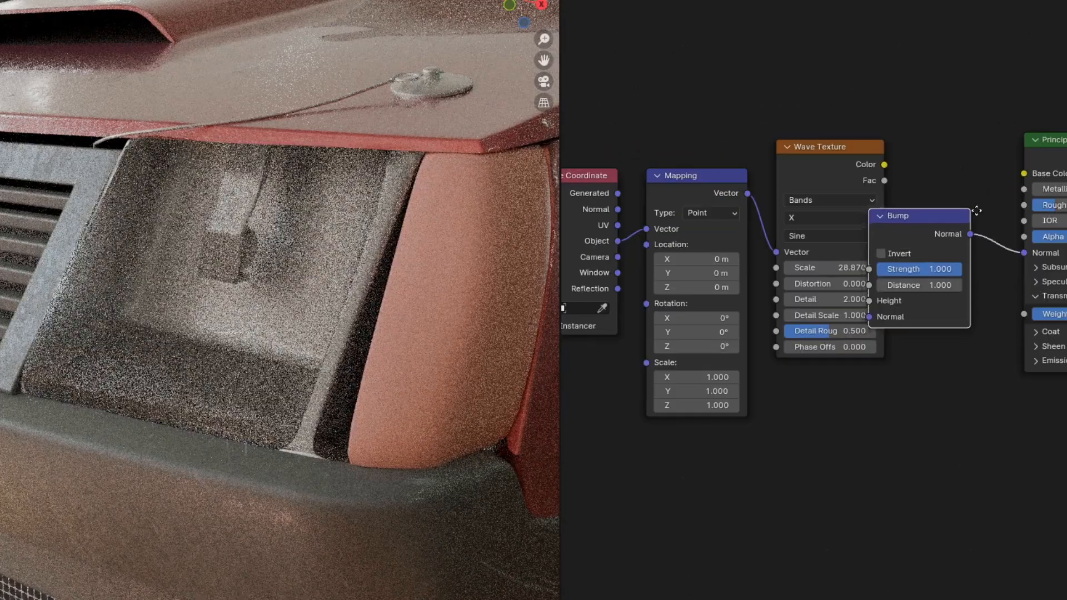
drag(968, 218, 1000, 161)
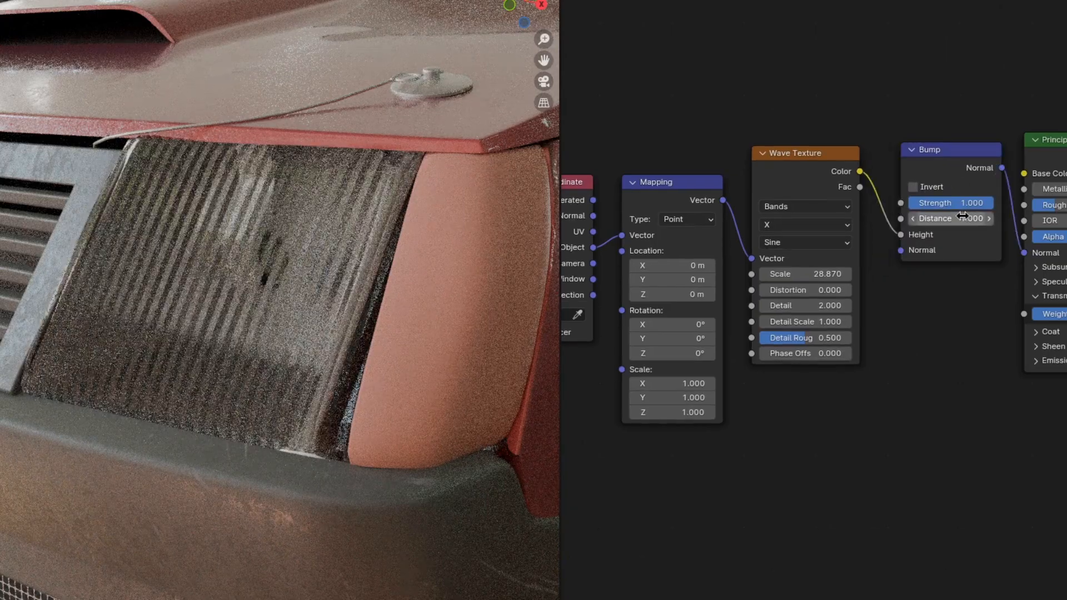
drag(985, 204, 908, 204)
key(ctrl+z)
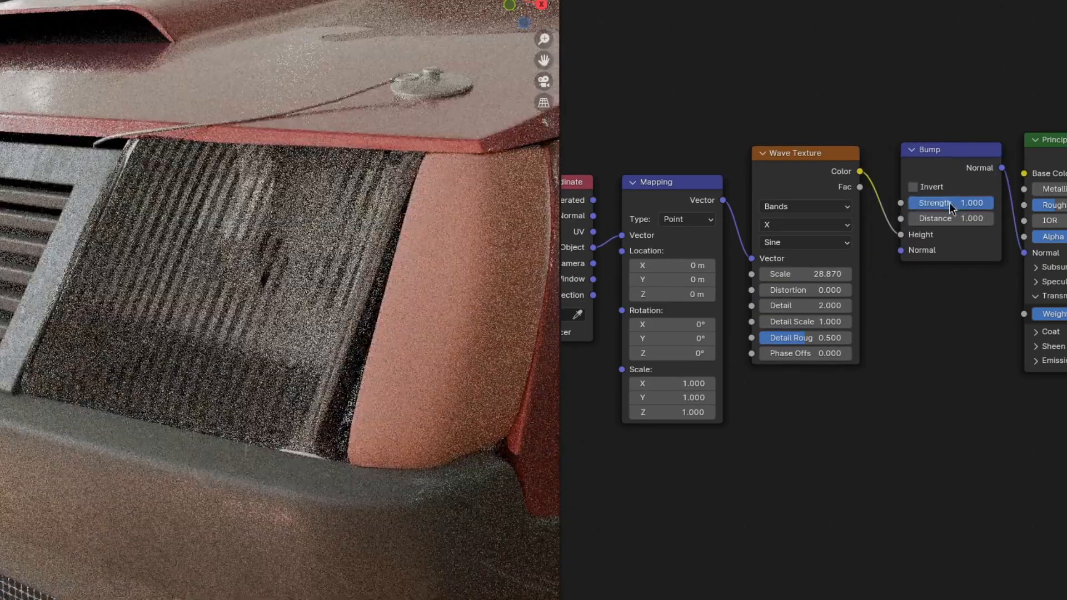
drag(982, 202, 909, 203)
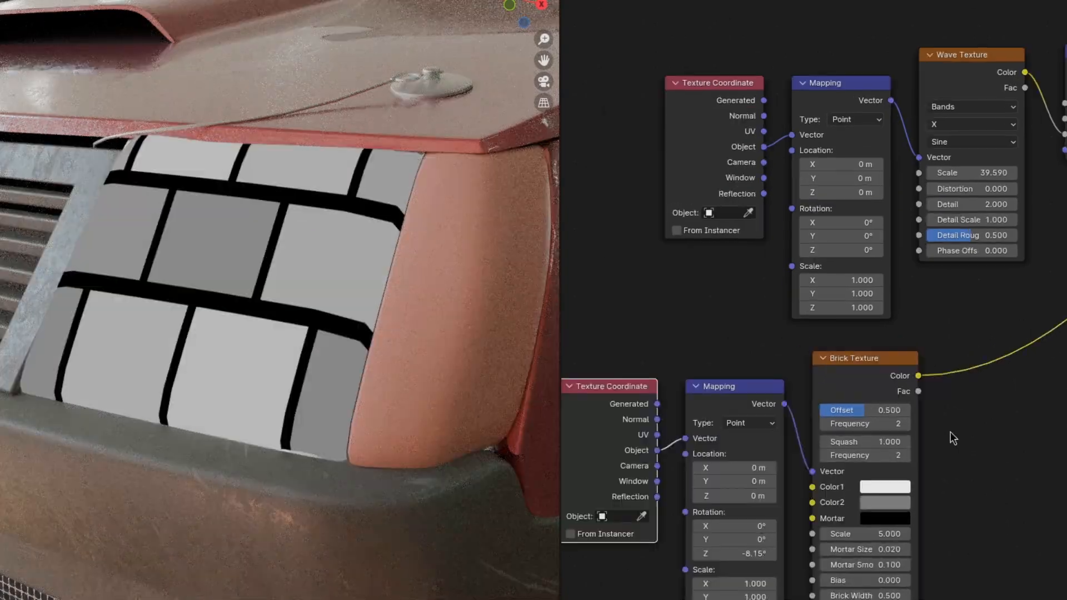
- Set the Brick Texture's Mortar Size to 0.010, keeping its row offset at 0.500
middle_drag(951, 432, 954, 430)
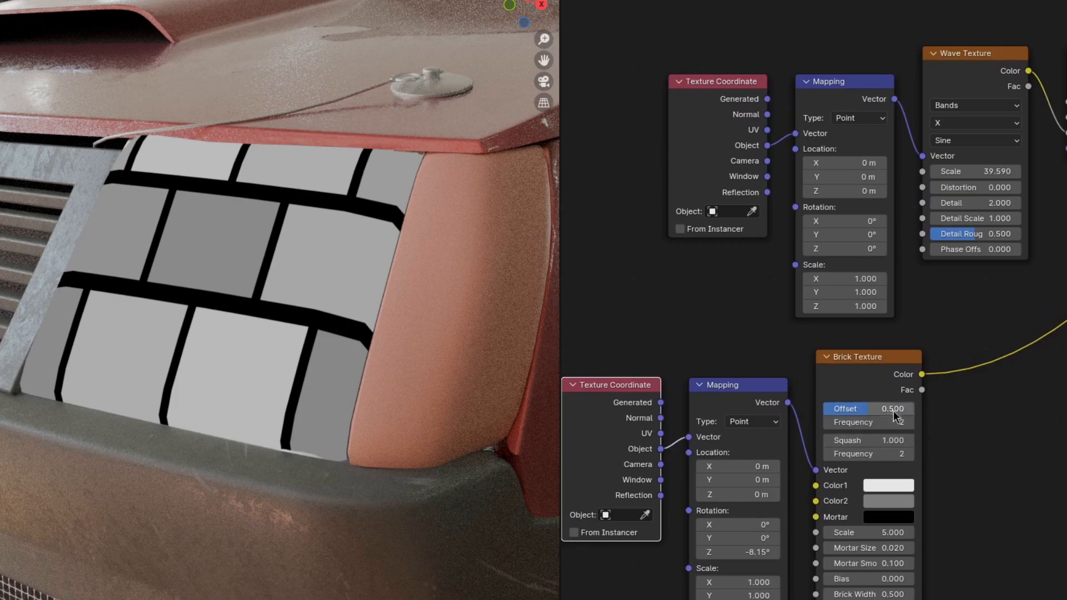
drag(894, 412, 856, 423)
key(ctrl+z)
drag(865, 543, 854, 544)
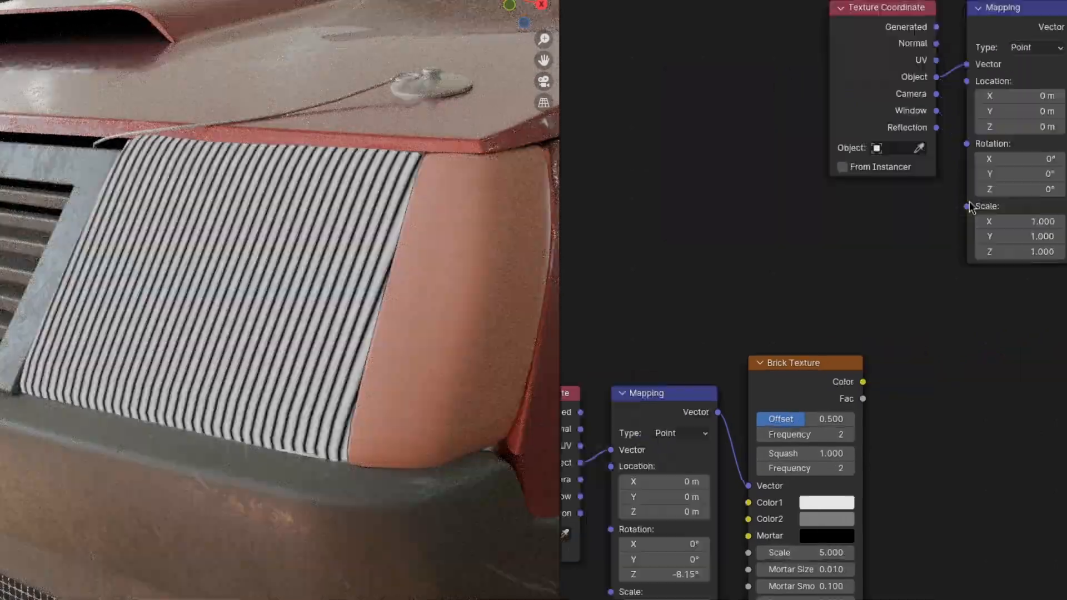
- Add a Vector Math node set to Add, feeding the Scale input of the Wave Texture's Mapping node
drag(968, 206, 865, 232)
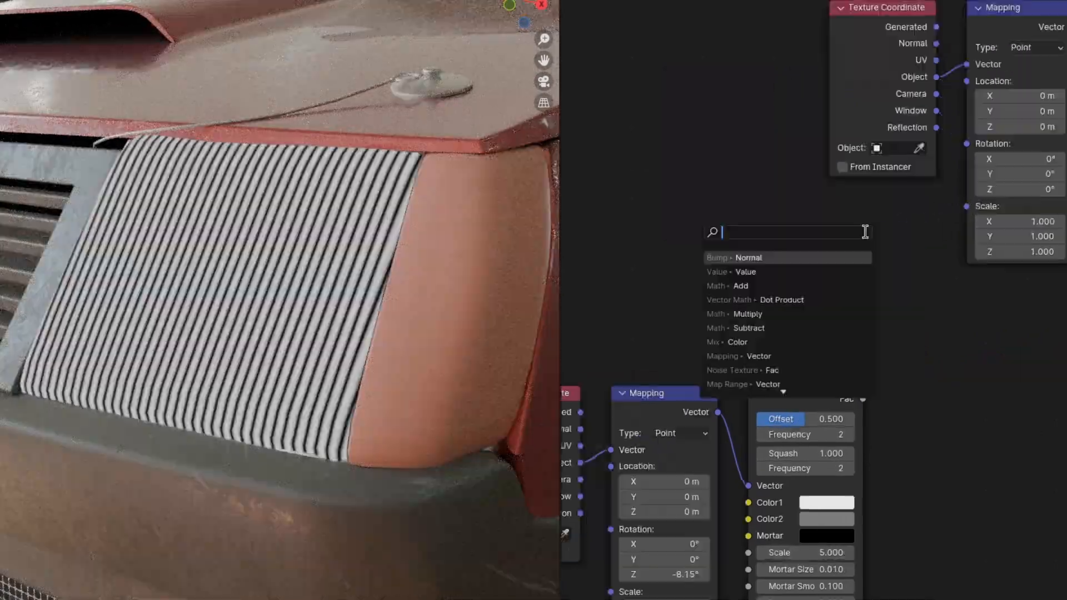
key(Down)
key(Return)
click(910, 203)
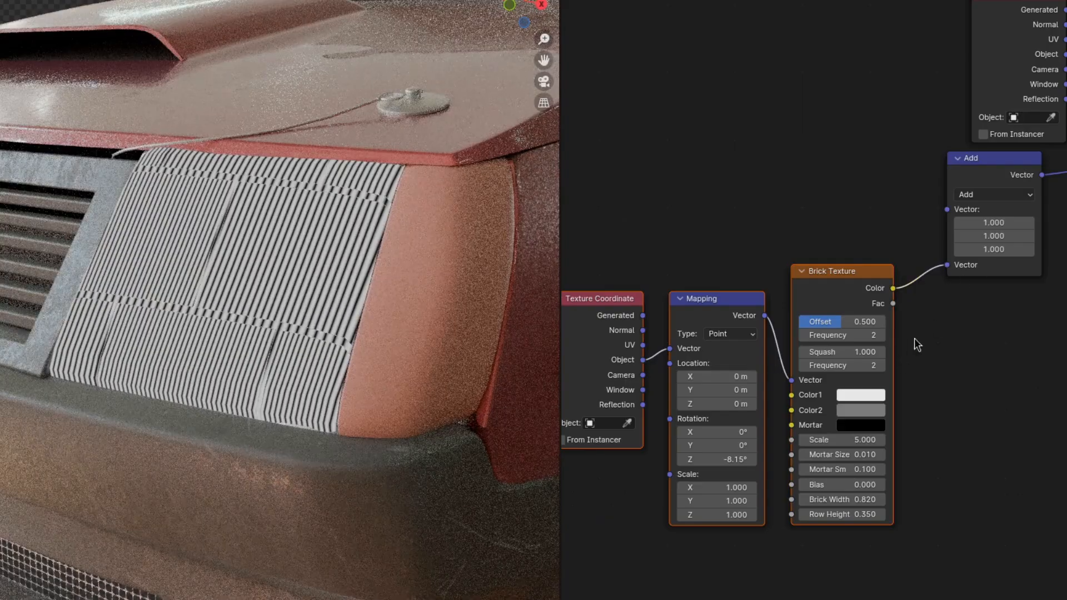
- Try a brighter Mortar color on the Brick Texture
scroll(915, 338, down, 2)
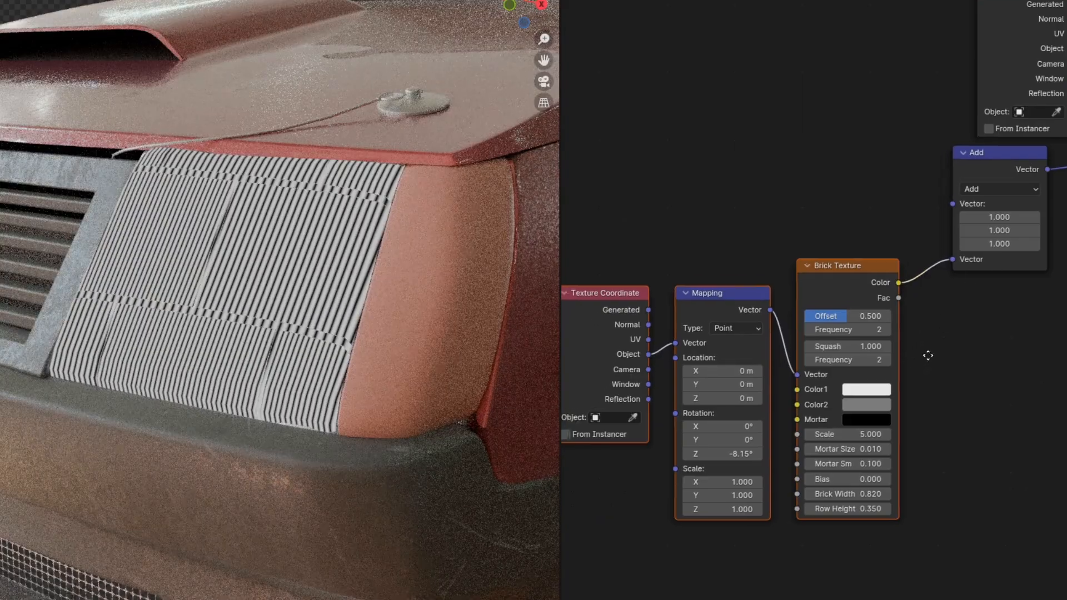
click(861, 424)
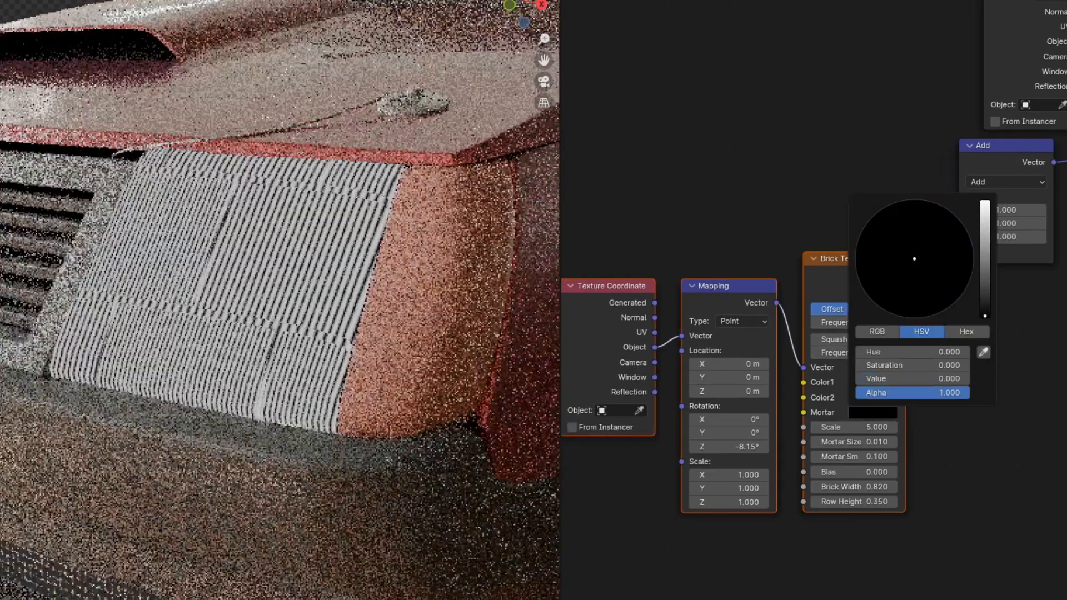
drag(866, 379, 967, 378)
- Change the Vector Math operation to Multiply and set all three vector components to 2.710
click(819, 243)
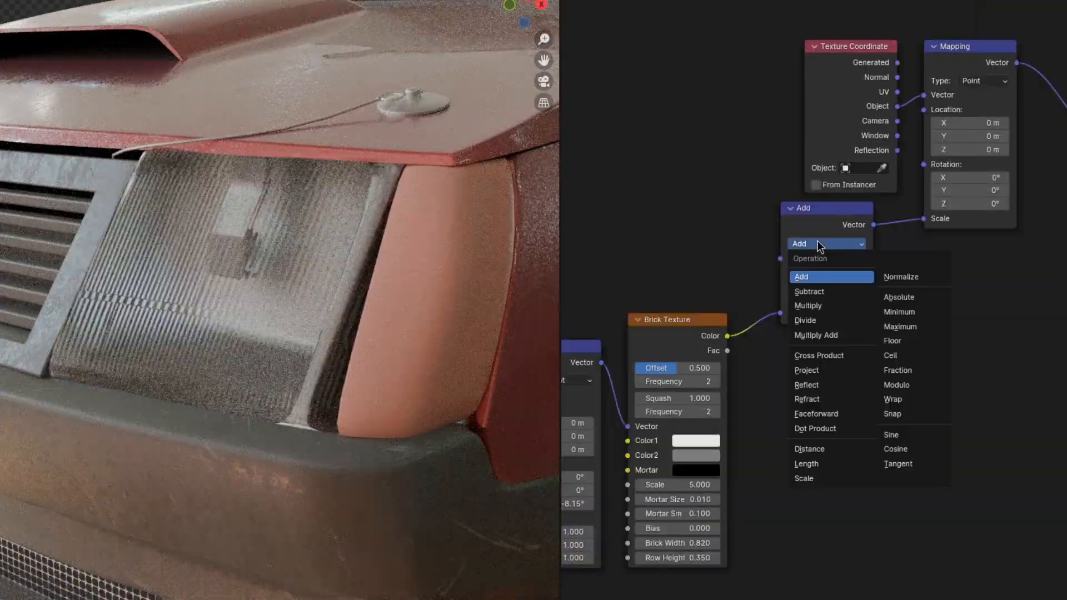
click(832, 306)
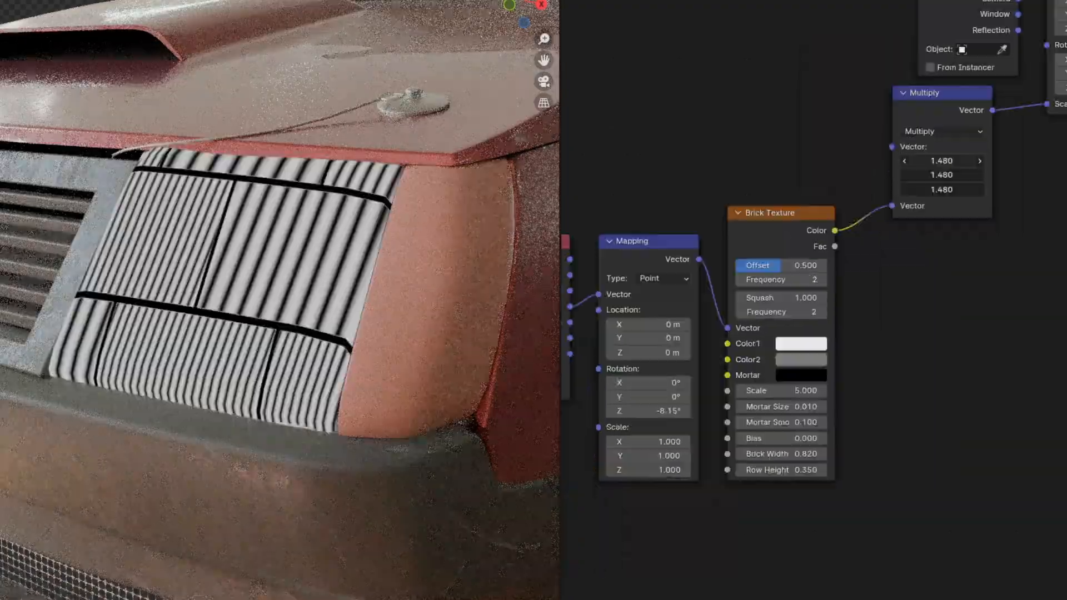
drag(942, 161, 917, 161)
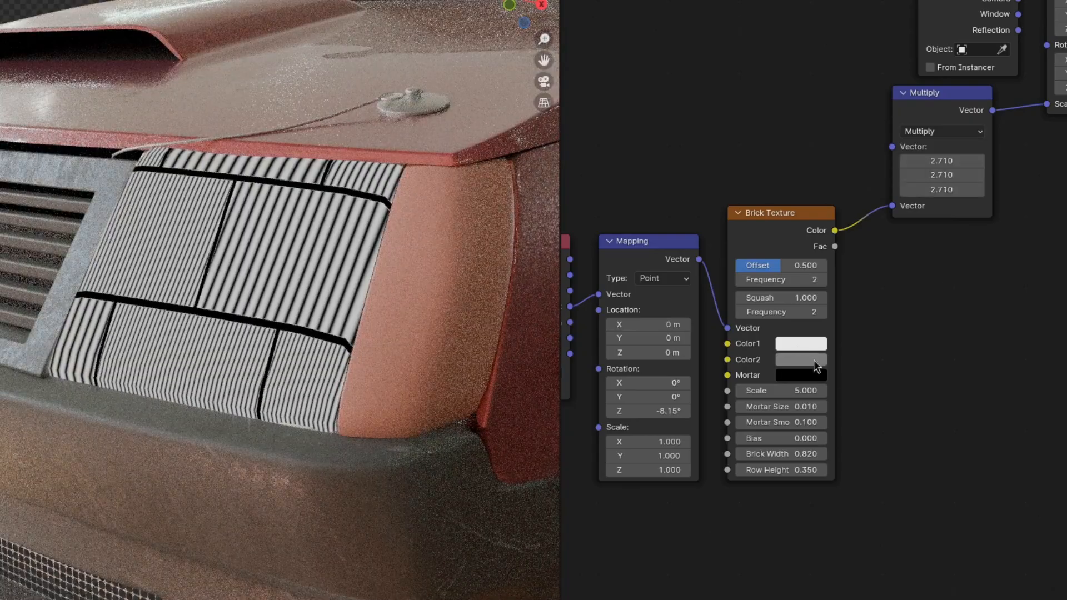
- Lighten the Brick Texture's Color2 and set its Mortar Size to 0.005
click(814, 359)
double_click(781, 406)
text(0.02)
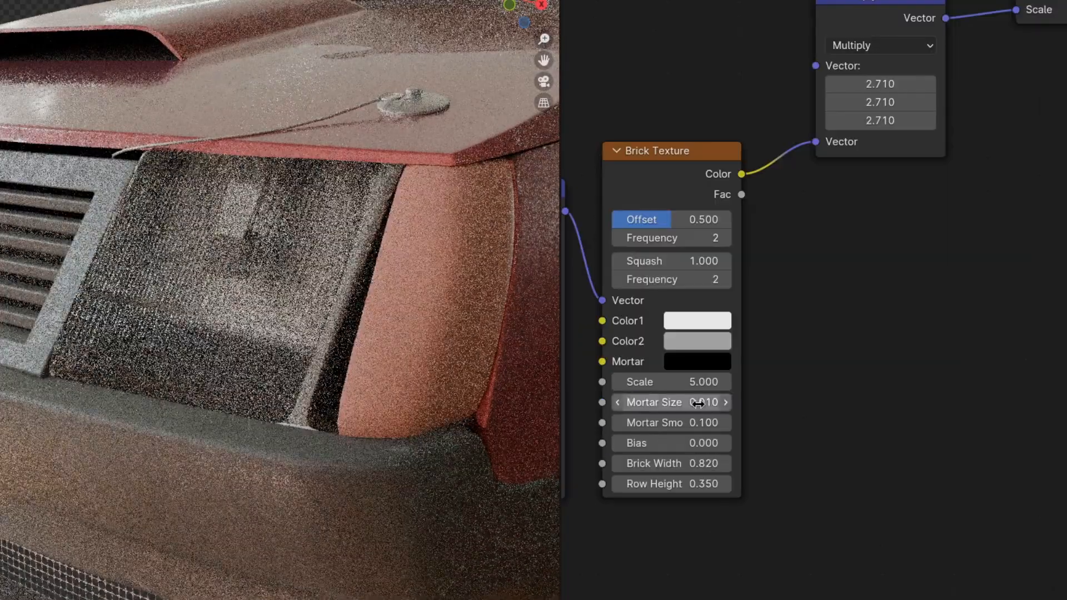
text(05)
key(Return)
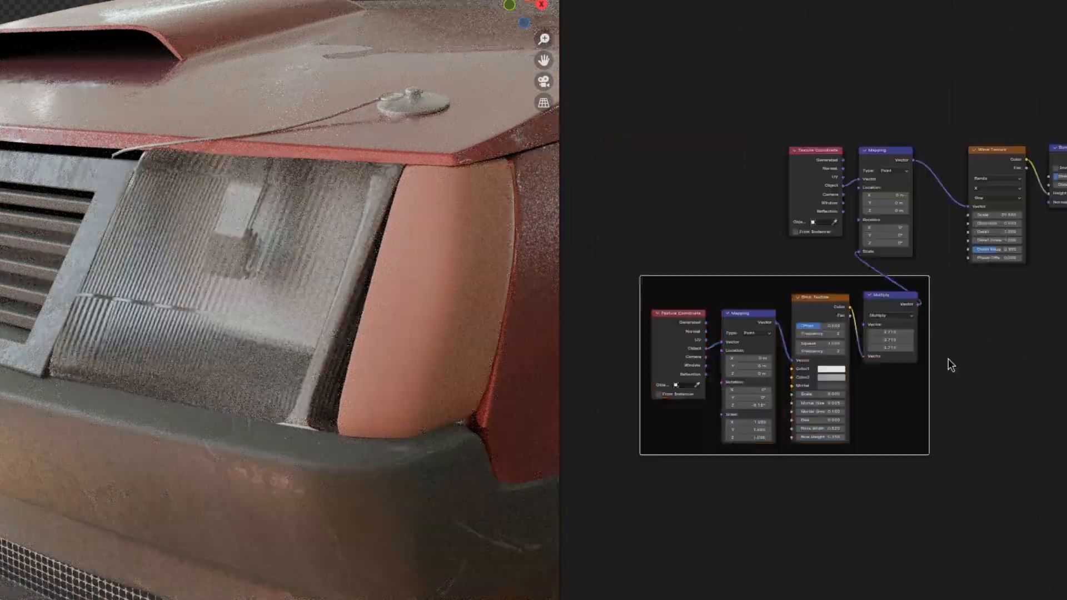
- Label the frame around the Brick Texture nodes "Pattern"
key(F2)
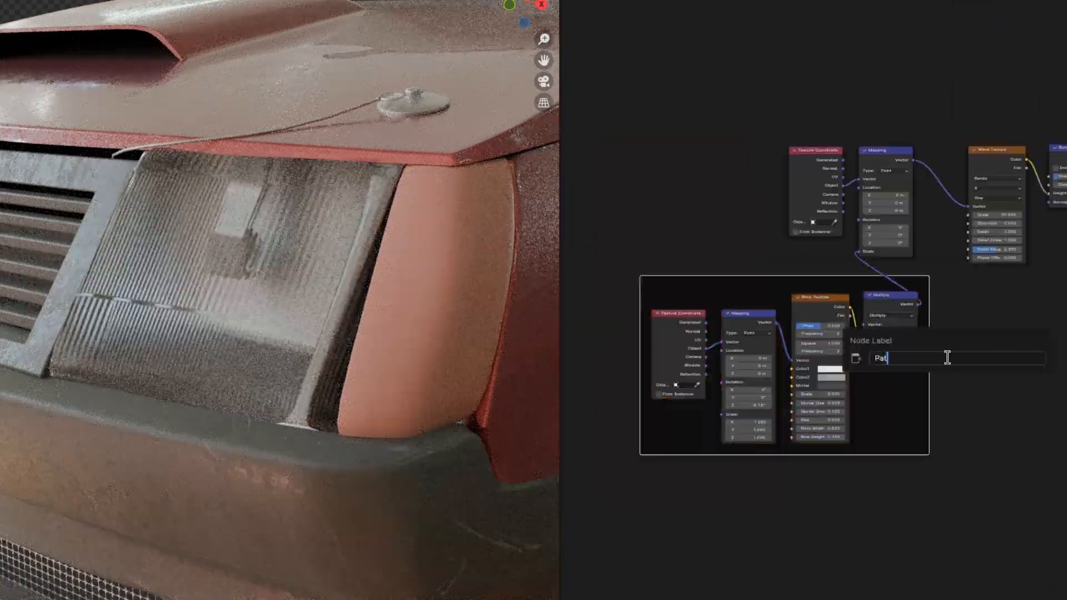
text(Pattern)
key(Return)
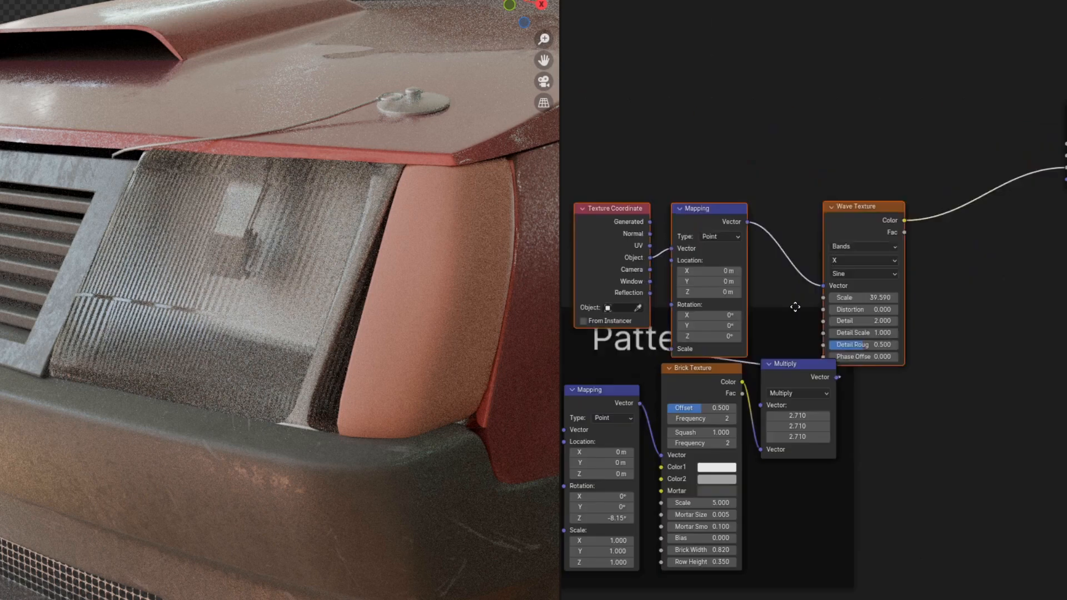
- Load the Dripping_01.png image into the new Image Texture node below the Bump node
scroll(941, 410, down, 5)
scroll(951, 310, up, 3)
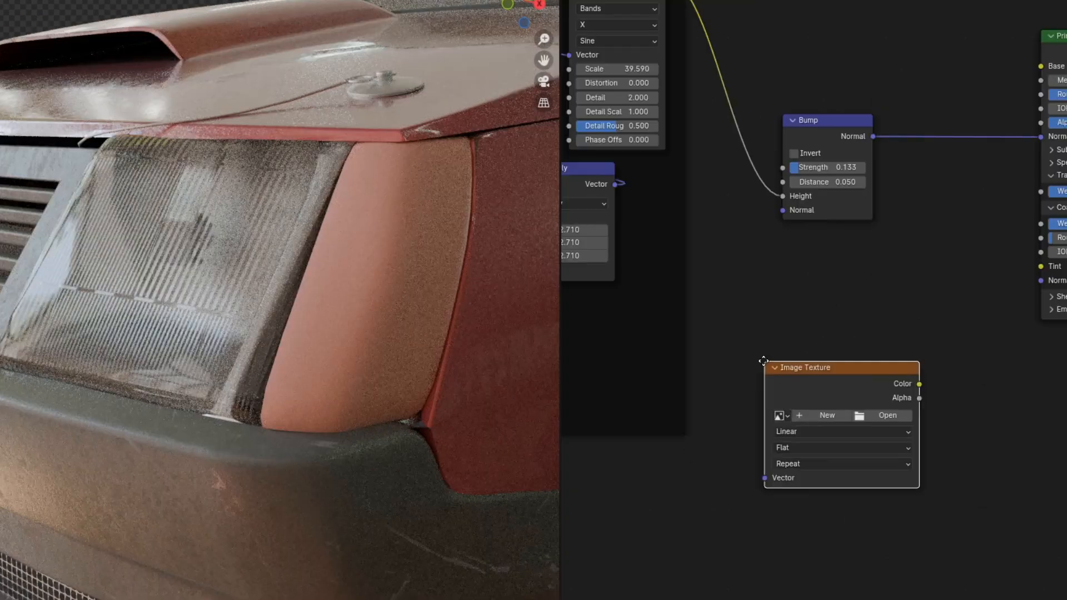
click(780, 414)
click(818, 415)
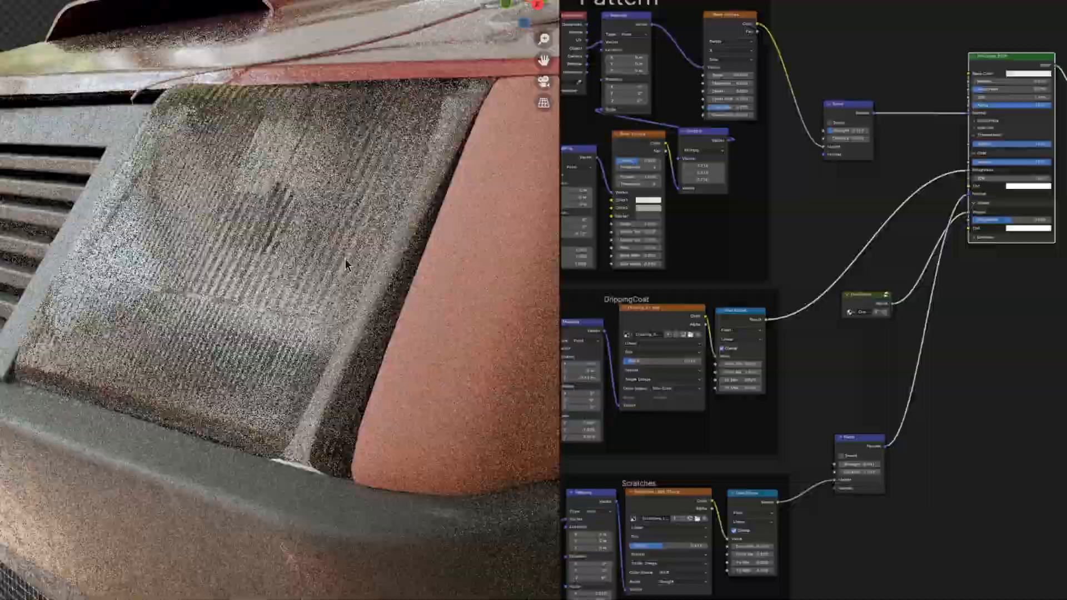
- Label the frame around the light scratches texture nodes "ClearCoatScratch"
key(F2)
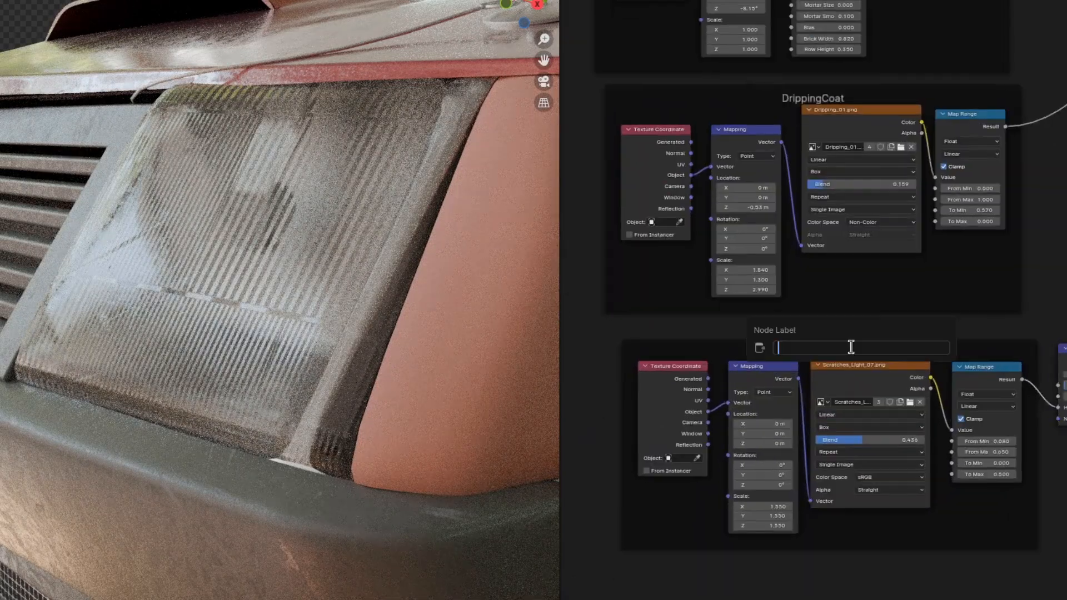
text(ClearCoatScratch)
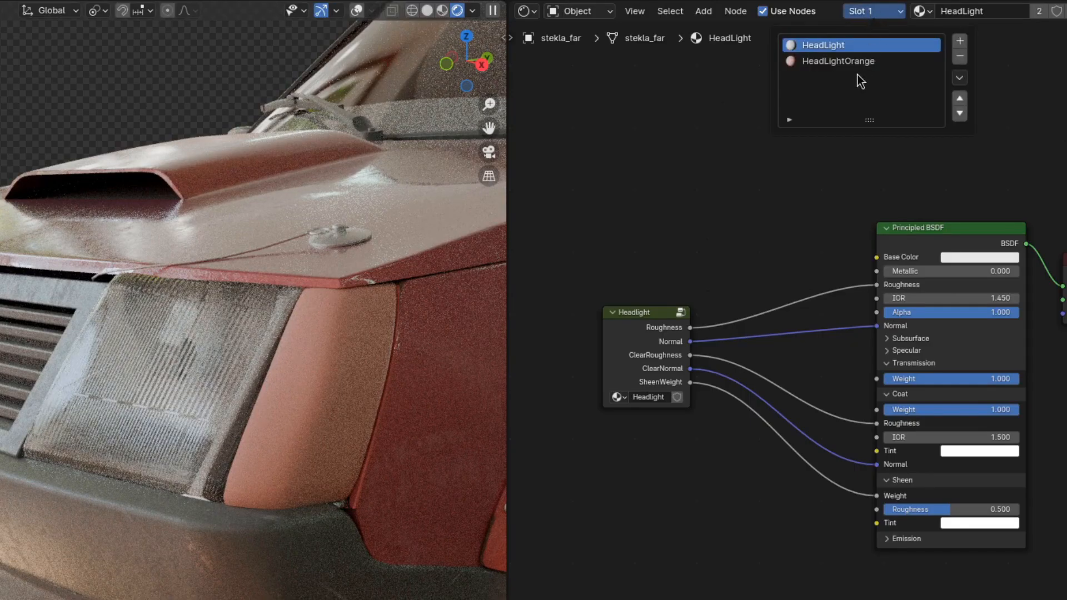
- Switch to the HeadLightOrange material and add the Headlight node group to it
click(859, 61)
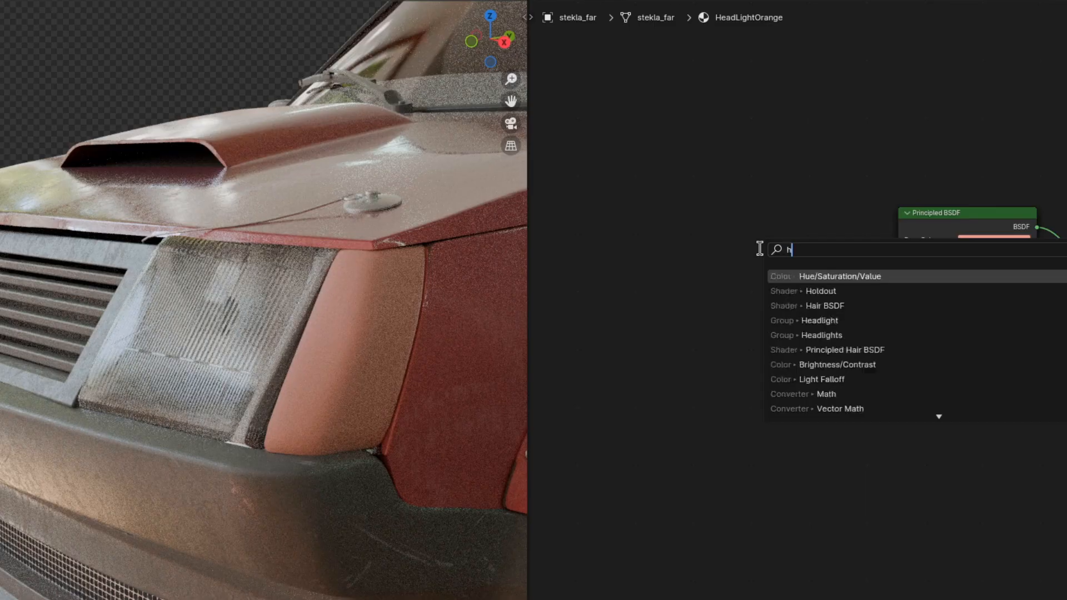
text(head)
key(Return)
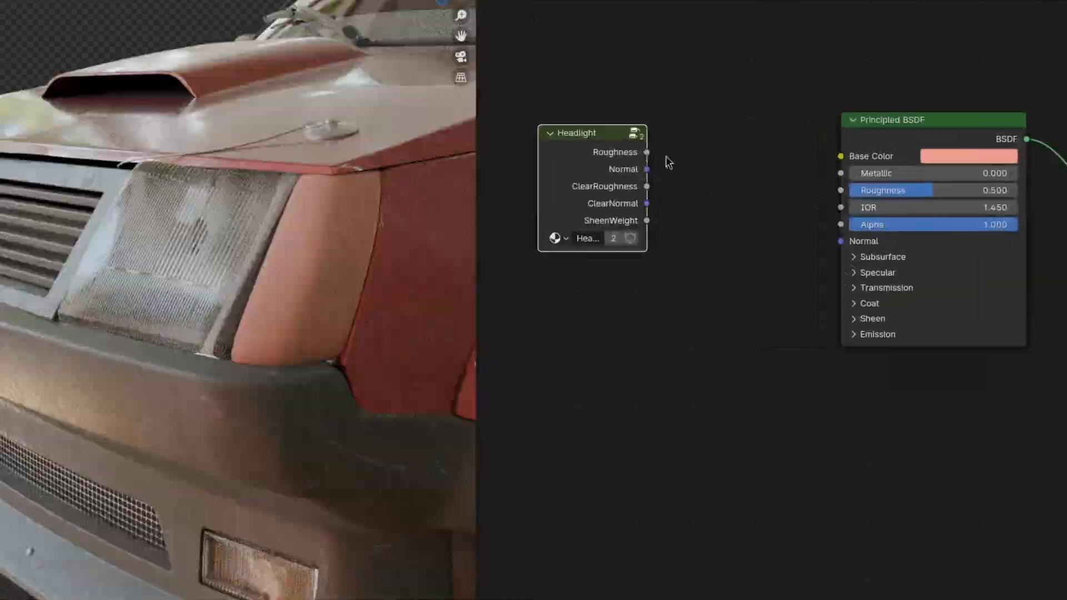
- Connect the Headlight group's Roughness and Normal outputs to the Principled BSDF and set its transmission weight to 1.000
drag(665, 142, 858, 181)
drag(665, 160, 859, 231)
click(901, 278)
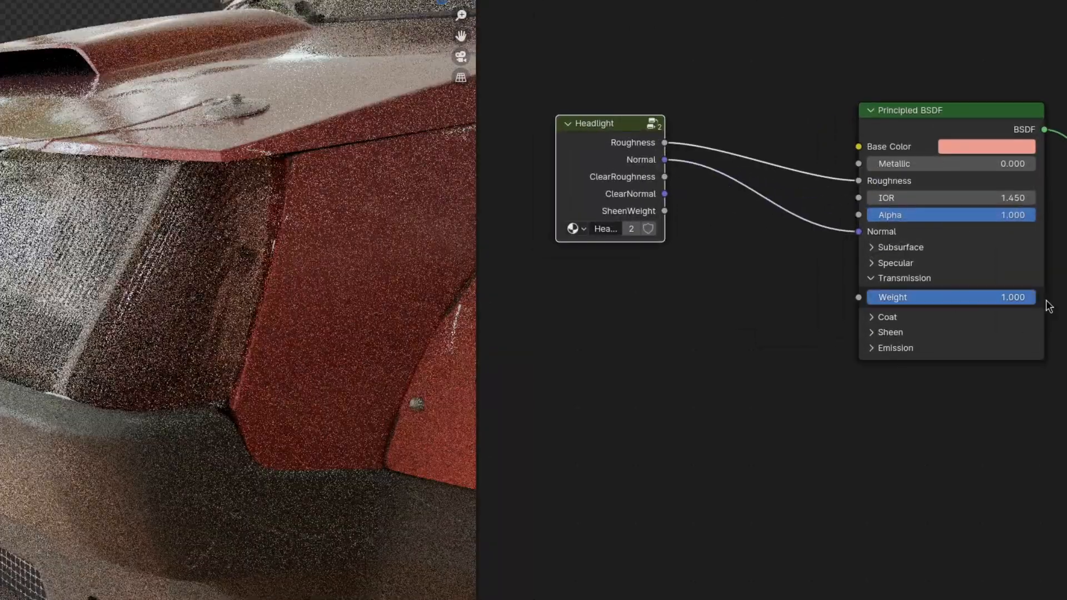
- Set the Coat weight to 1.000 and connect ClearRoughness, ClearNormal and SheenWeight to the matching coat and sheen inputs
click(888, 317)
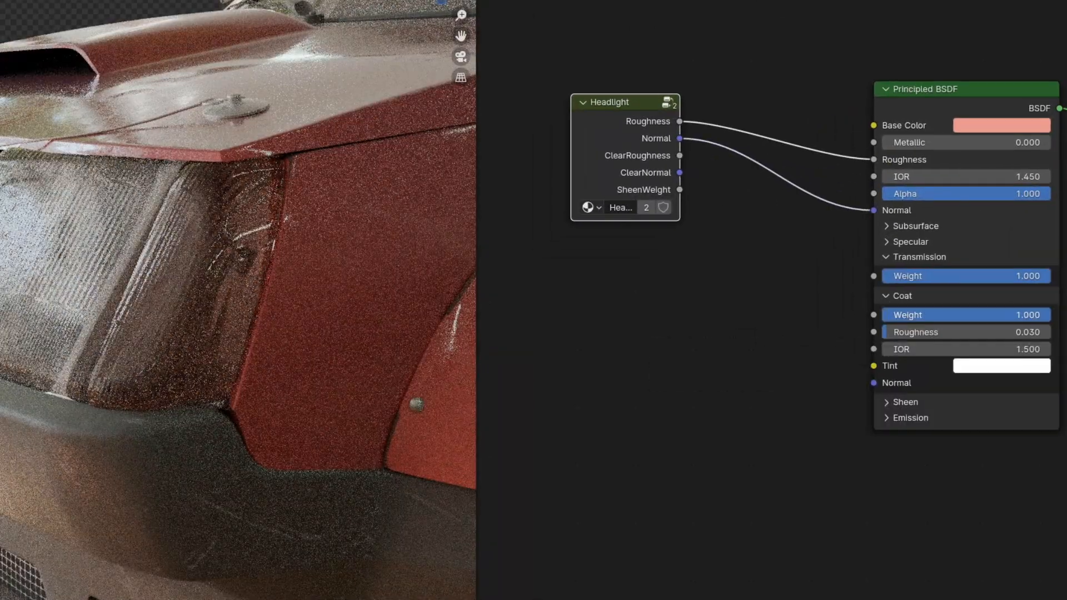
drag(692, 145, 743, 242)
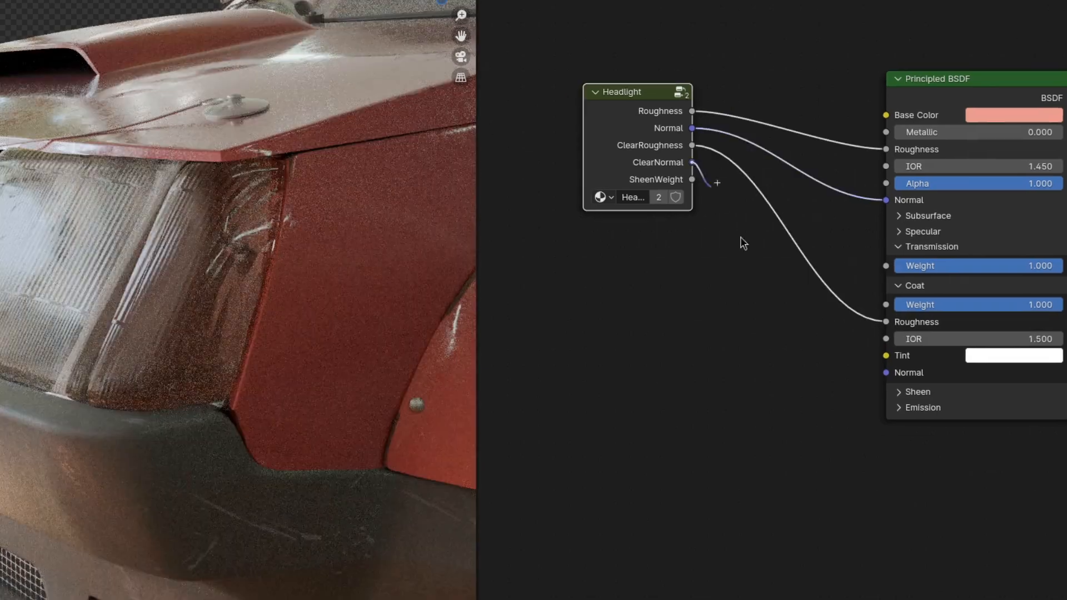
drag(892, 375, 887, 373)
click(899, 392)
drag(692, 179, 886, 411)
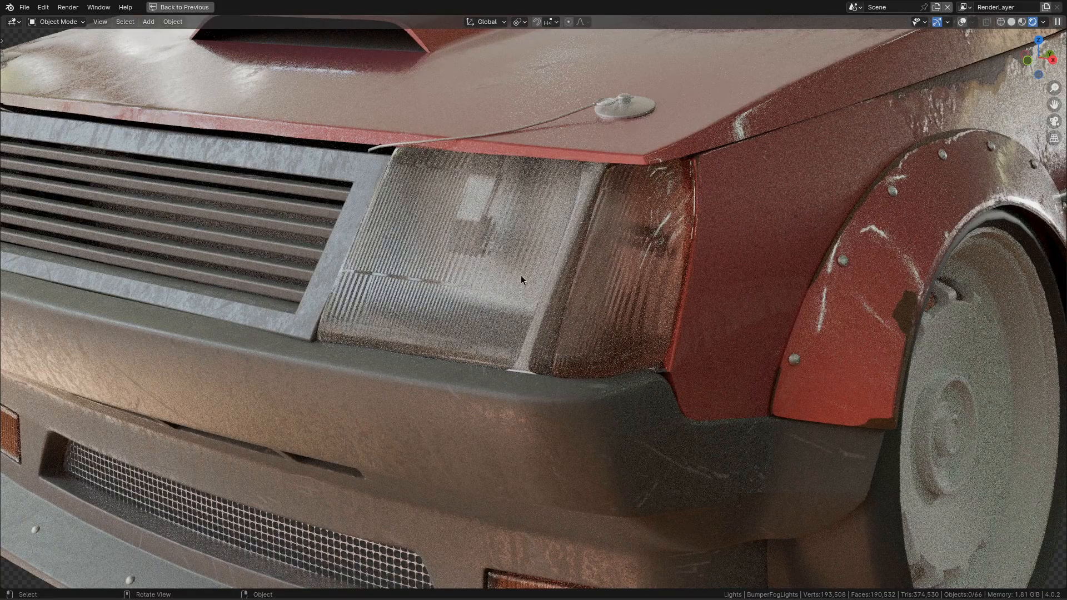
- Close the open back of the orange fog light mesh with Grid Fill, using a span of 3 and Simple Blending
middle_drag(677, 339, 573, 195)
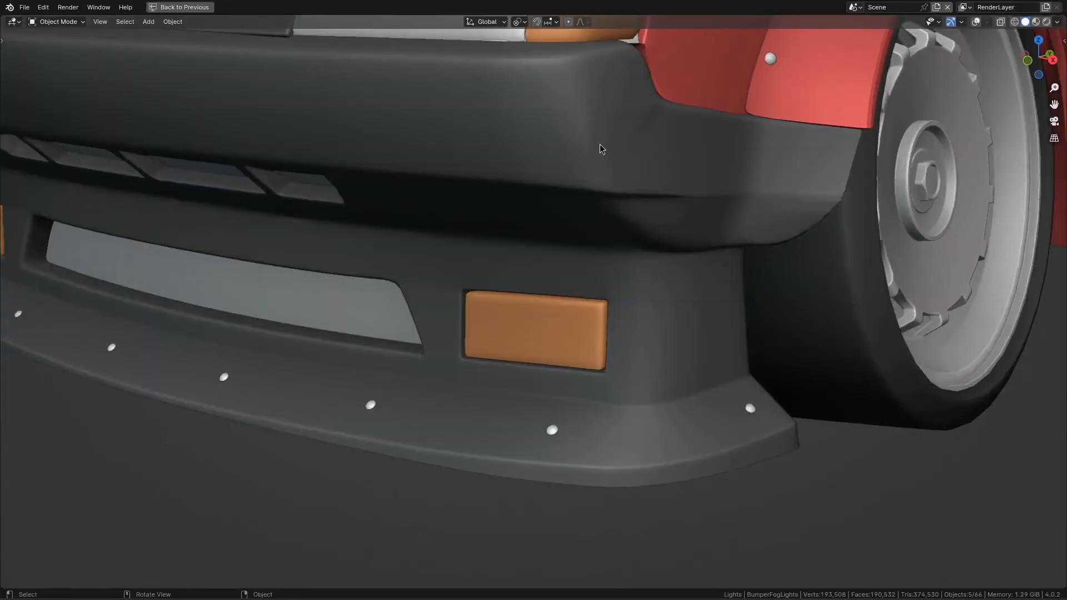
middle_drag(598, 148, 599, 305)
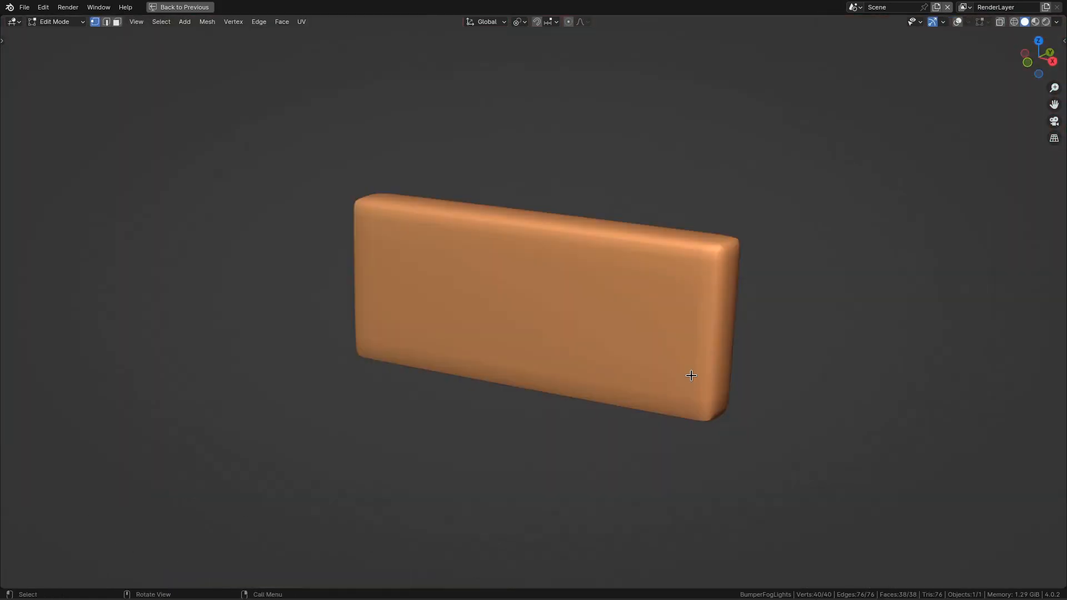
middle_drag(691, 373, 568, 349)
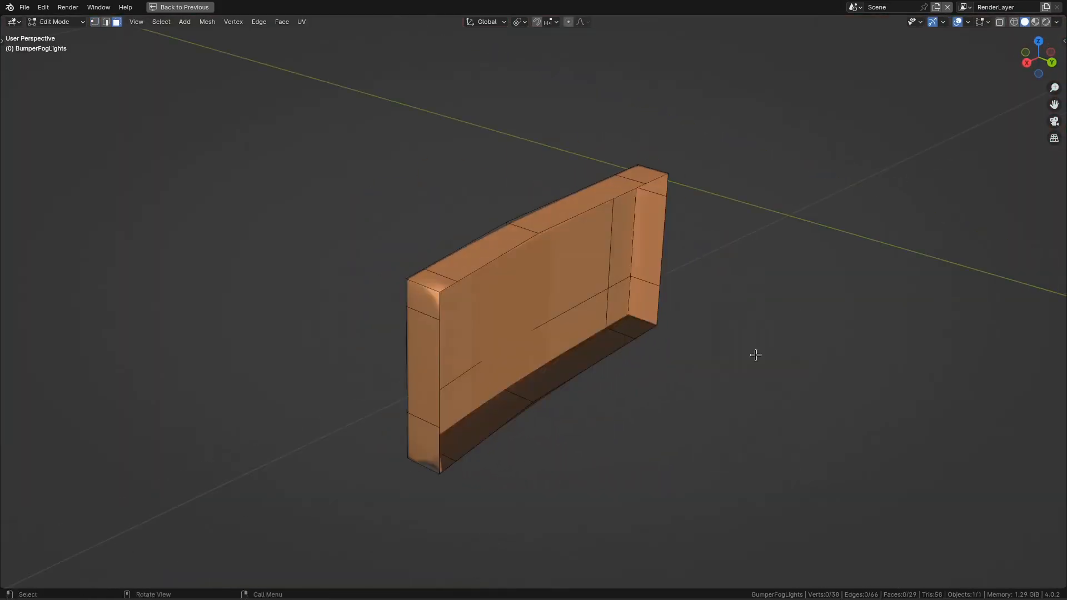
key(F3)
text(fill)
click(775, 377)
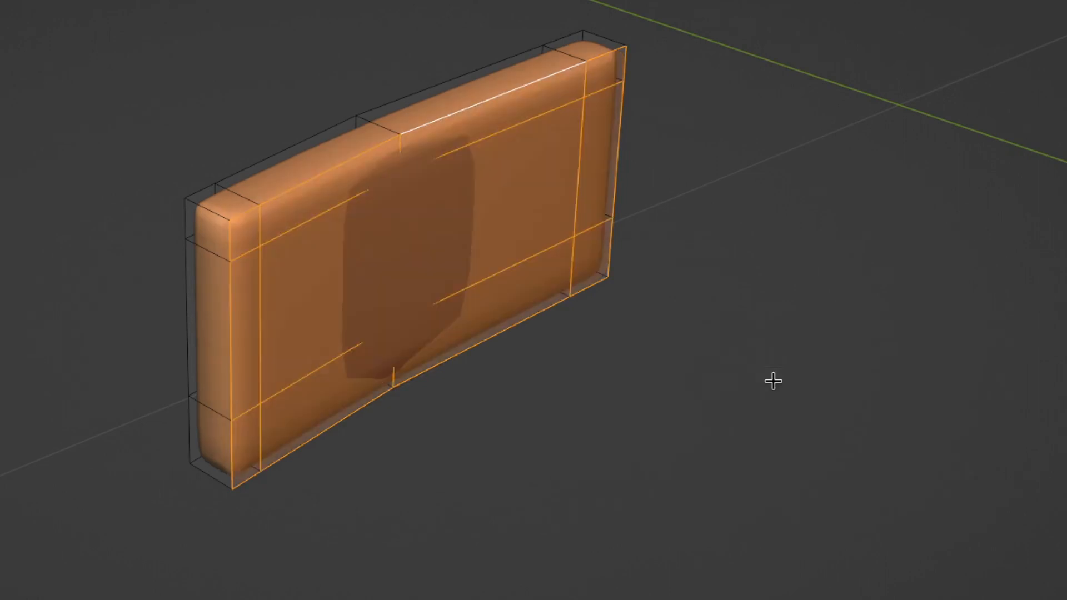
click(198, 560)
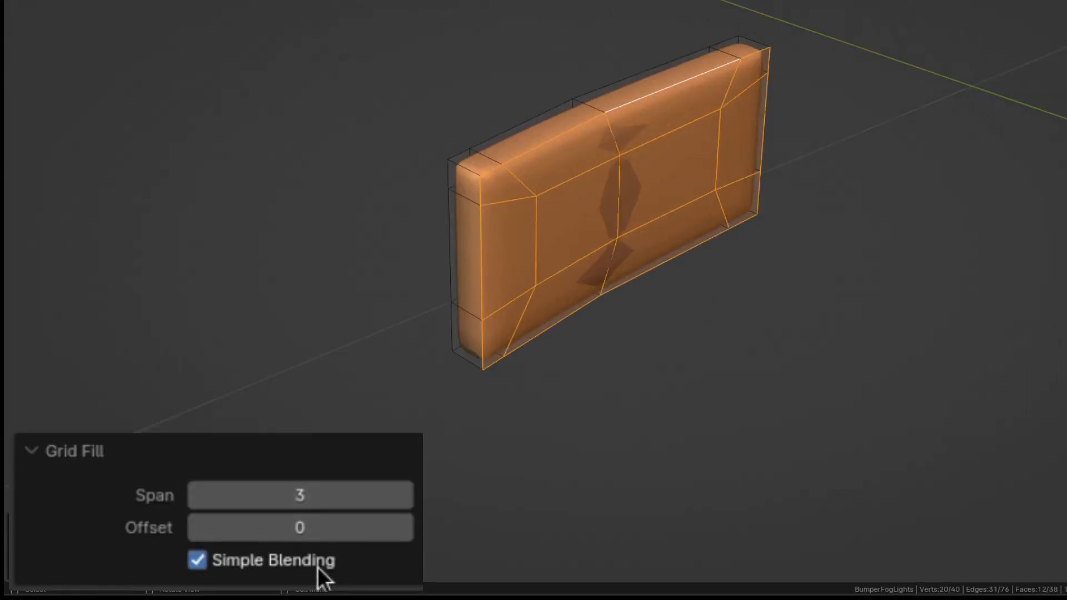
- Add a second material slot to the fog light, assign it to the tapered back faces, and choose the Chrome material
middle_drag(846, 250, 731, 257)
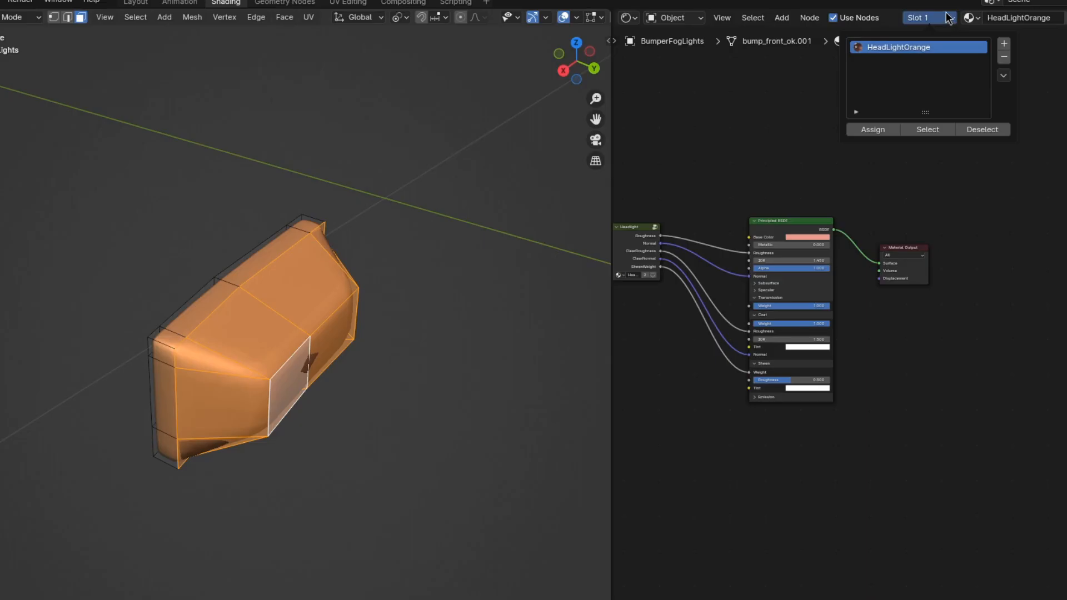
click(1004, 44)
click(873, 130)
click(903, 17)
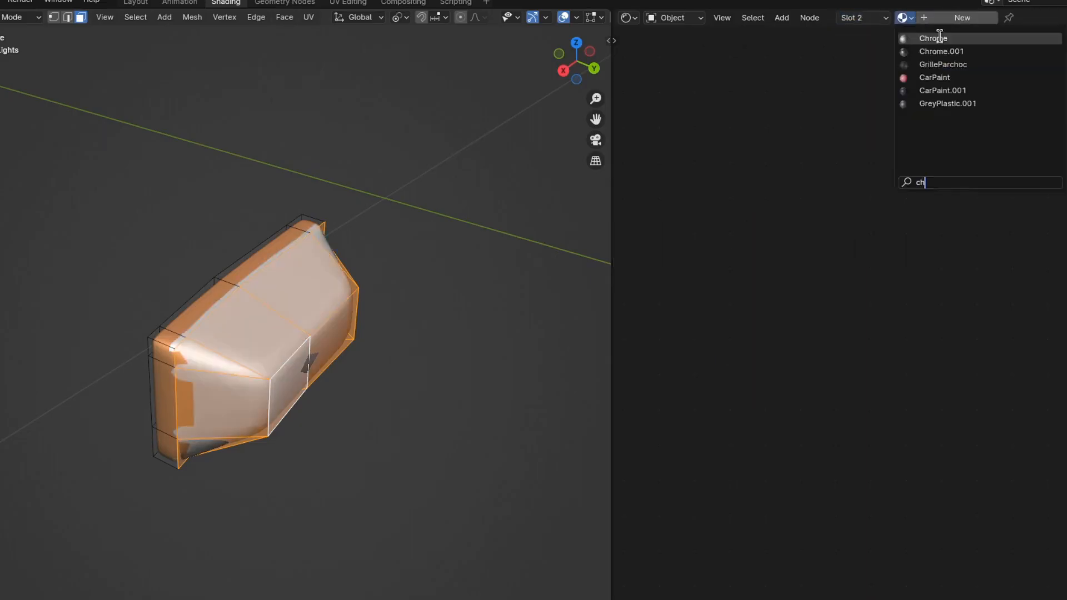
click(924, 35)
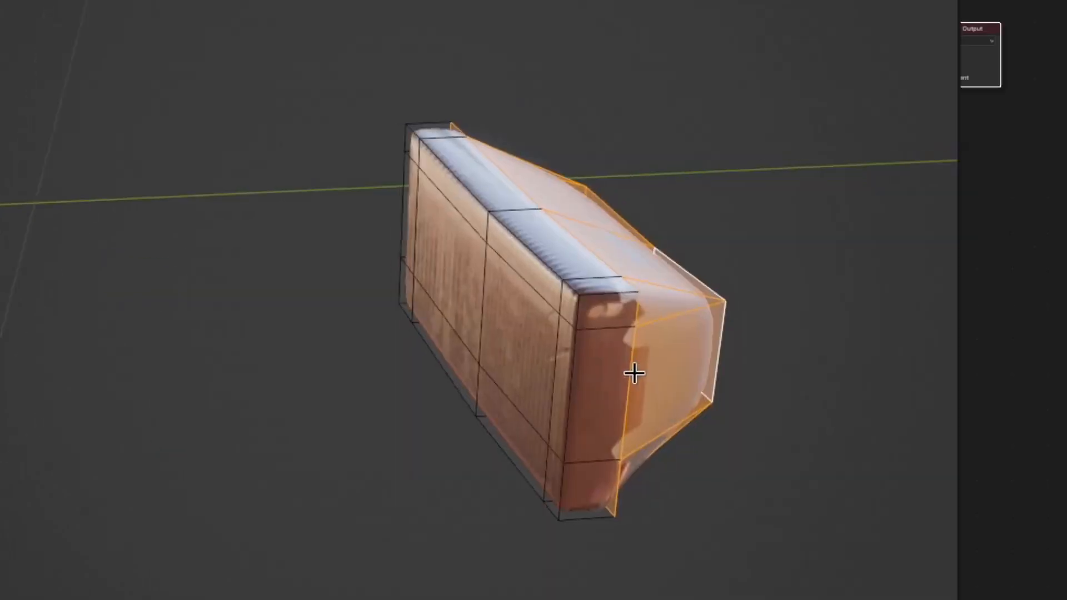
- Check the corners of the fog light's chrome reflector and switch the viewport to rendered shading
mouse_move(634, 374)
middle_down()
mouse_move(569, 331)
mouse_move(557, 274)
mouse_move(567, 352)
mouse_move(702, 190)
mouse_move(528, 453)
mouse_move(695, 556)
mouse_move(826, 550)
mouse_move(681, 480)
middle_up()
middle_drag(411, 335, 447, 198)
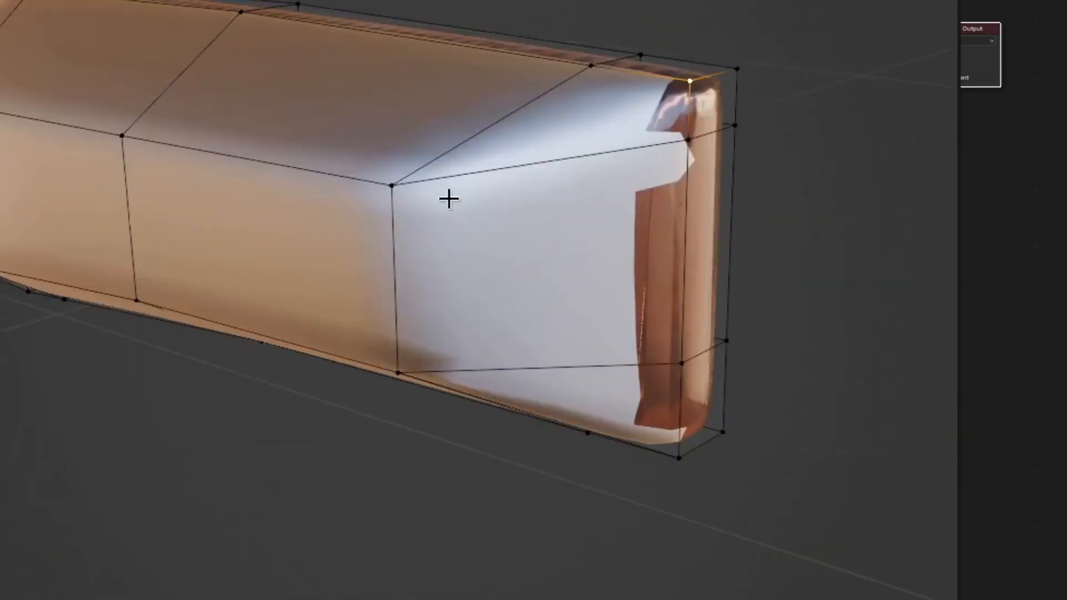
key(z)
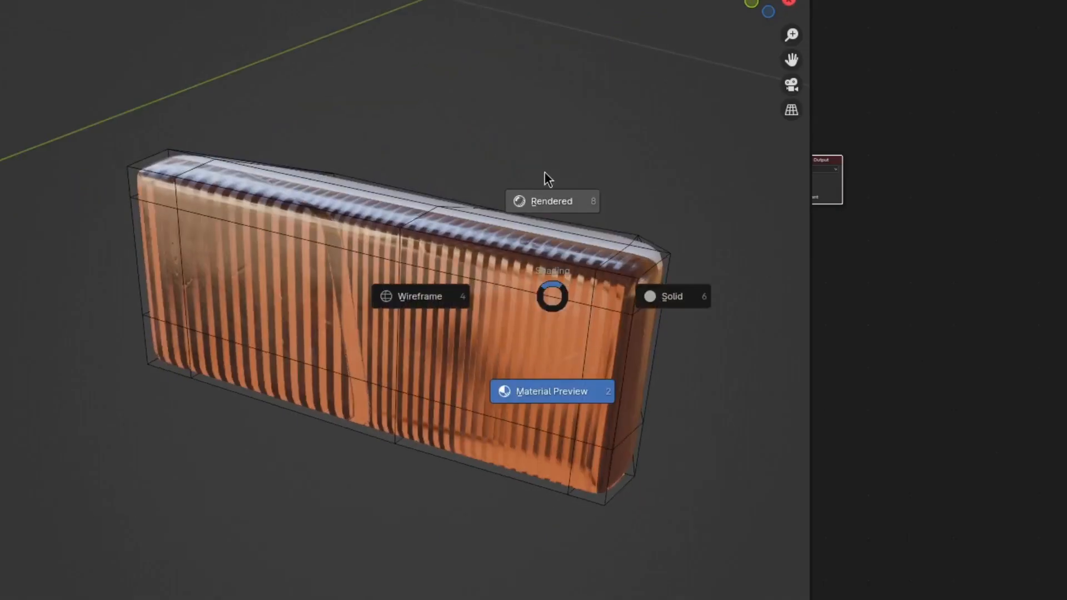
click(547, 197)
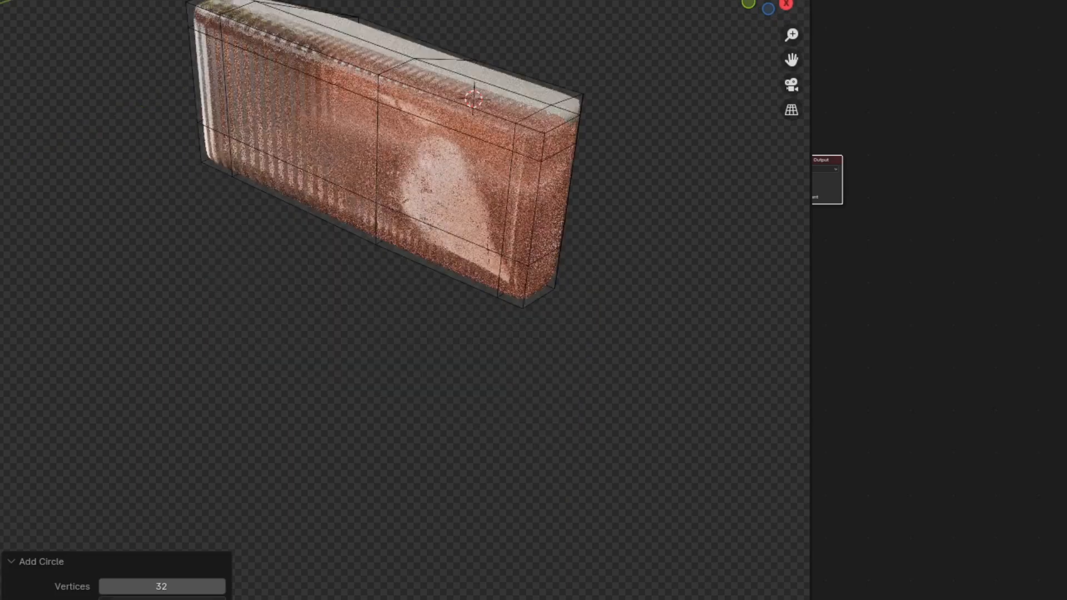
- Poke the inner face of the circle-based cone behind the reflector and move its inner ring along Z to round the bulb
middle_drag(472, 95, 472, 234)
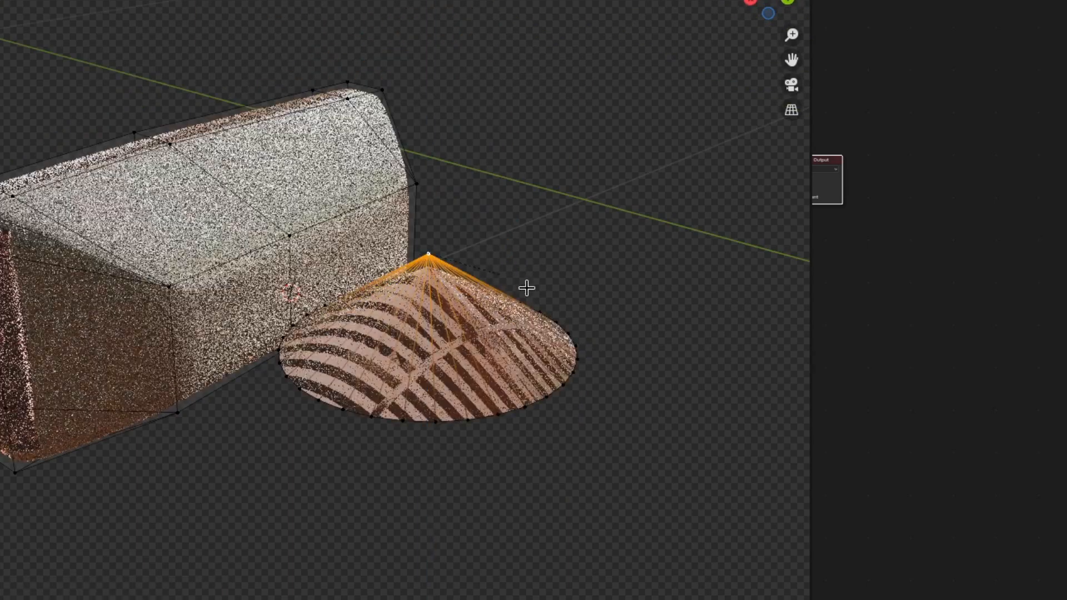
key(F3)
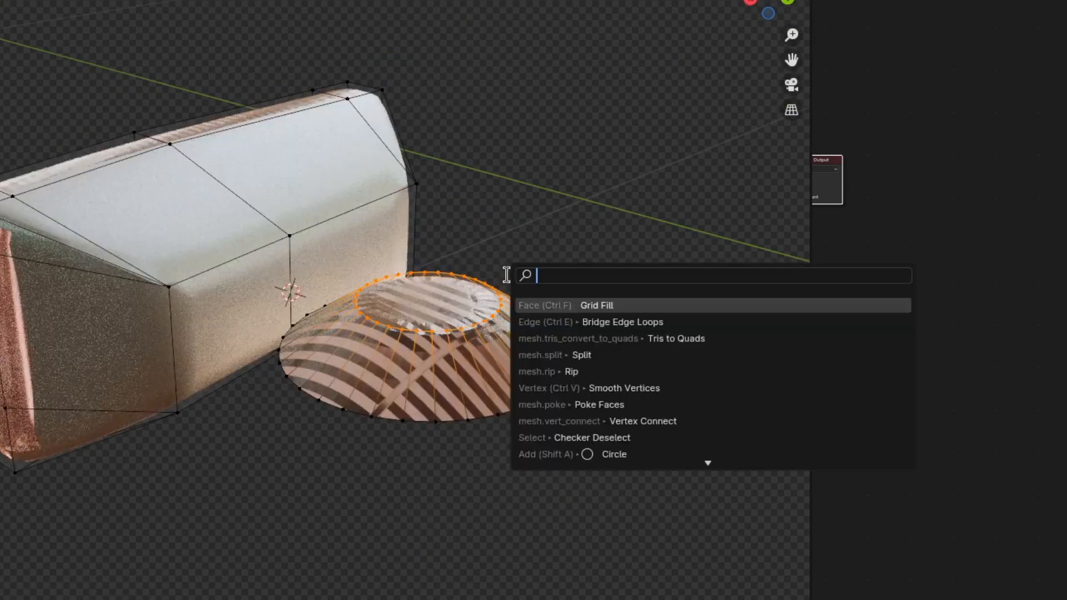
text(po)
key(Return)
key(g)
key(z)
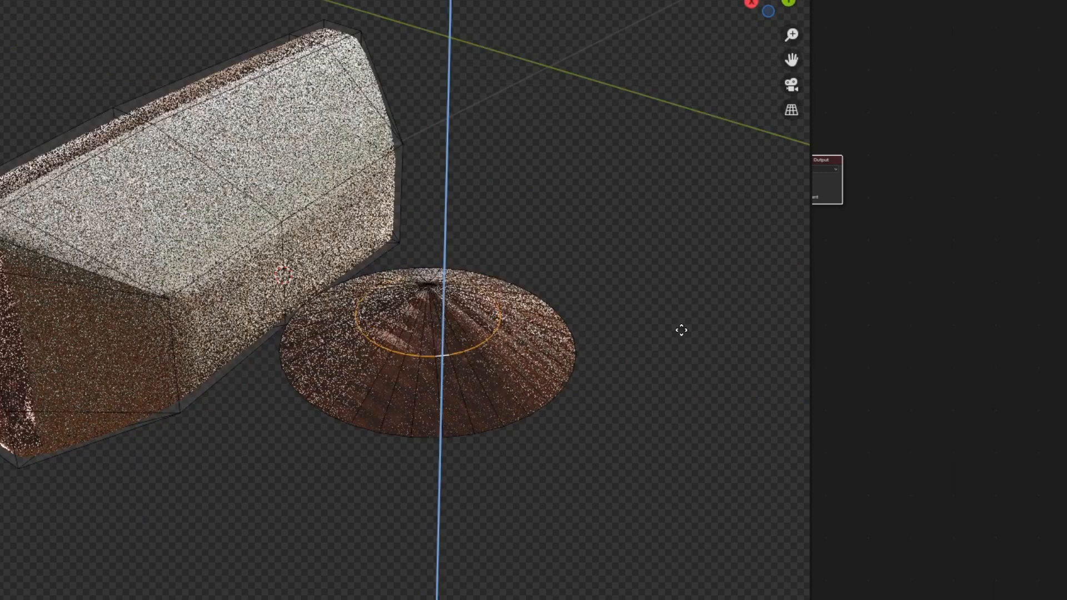
click(723, 331)
- Thin out the radial edges of the bulb dome, clear the selection, and finish editing the fog light mesh
key(period)
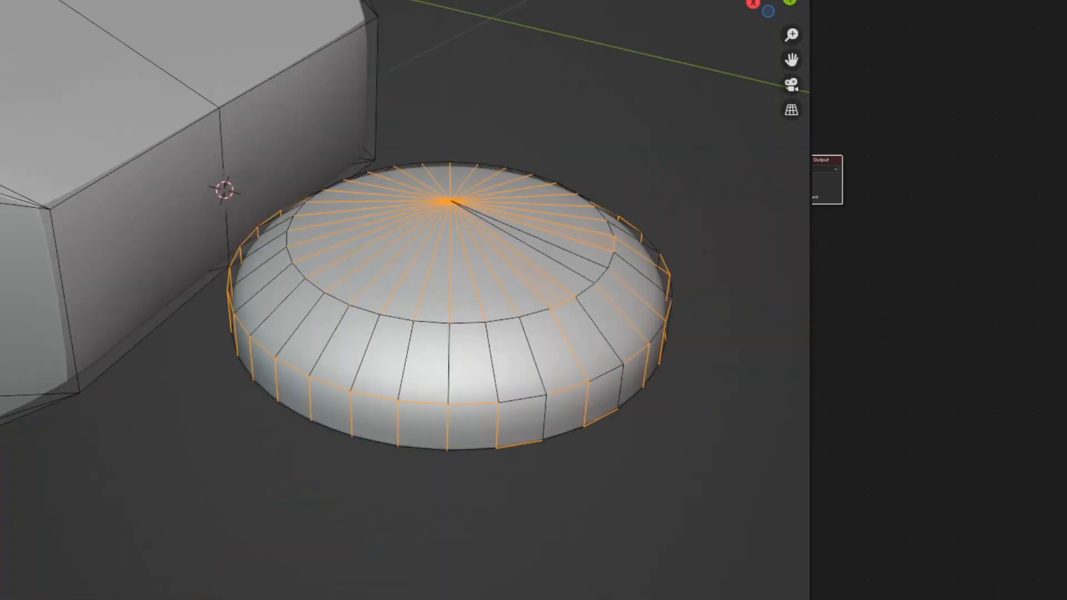
key(alt+a)
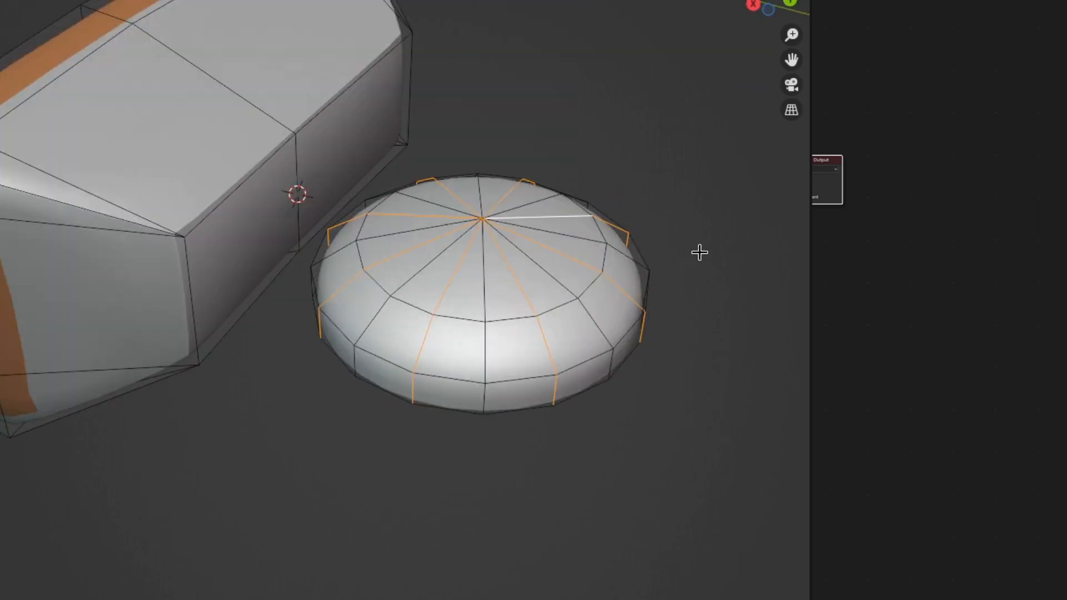
key(Tab)
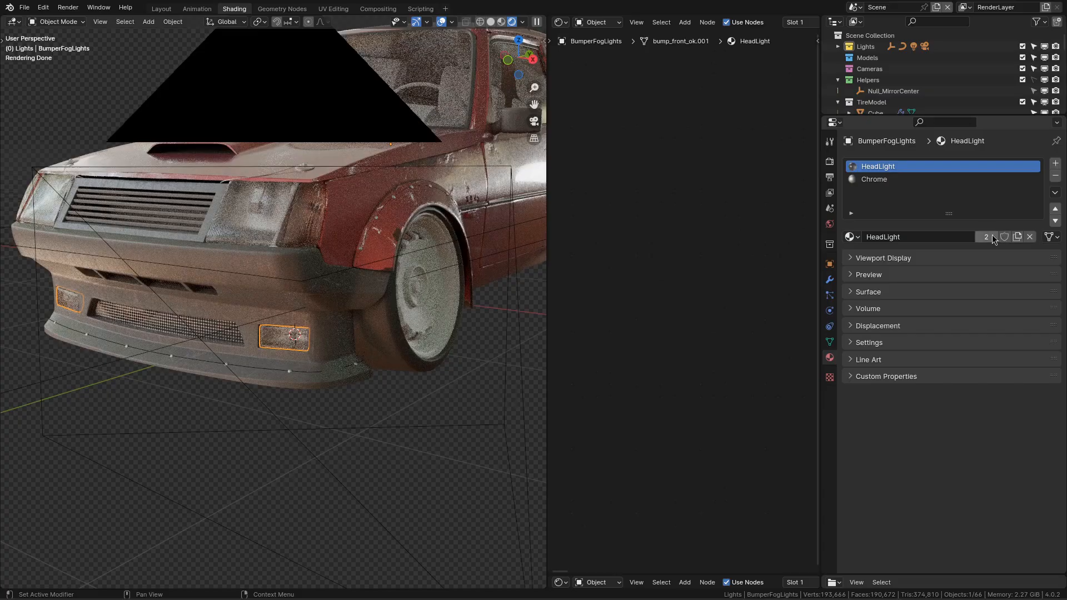
- Rename the fog light's own copy of the HeadLight material as Foglights
click(954, 237)
text(Foglights)
key(Return)
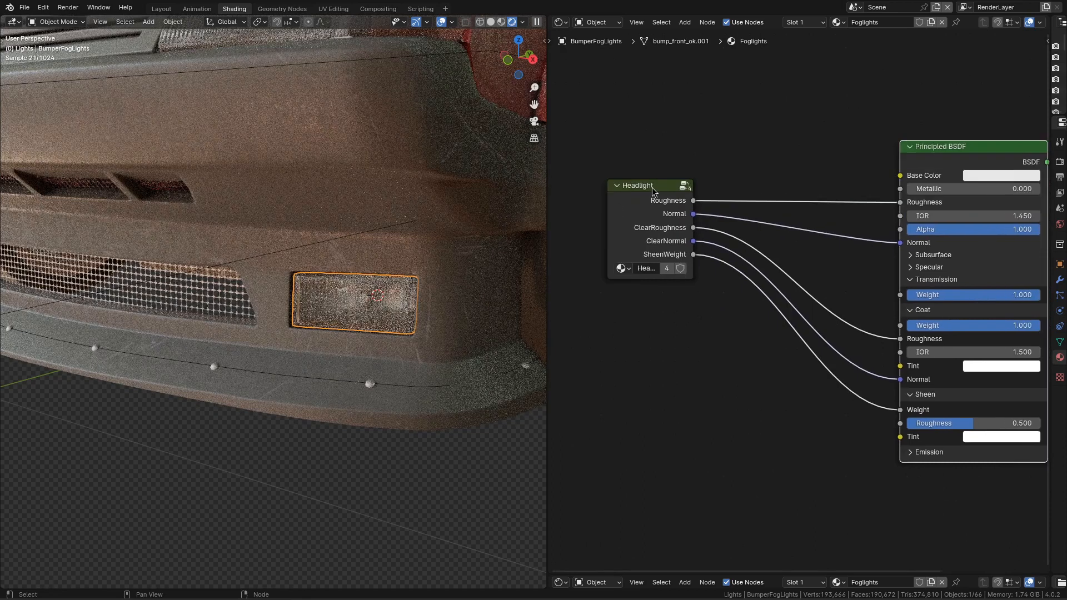
- Lower the DustSheen Color Burn factor inside the Headlight group and reduce the group's dust amount on the Foglights material
key(Tab)
key(ctrl+space)
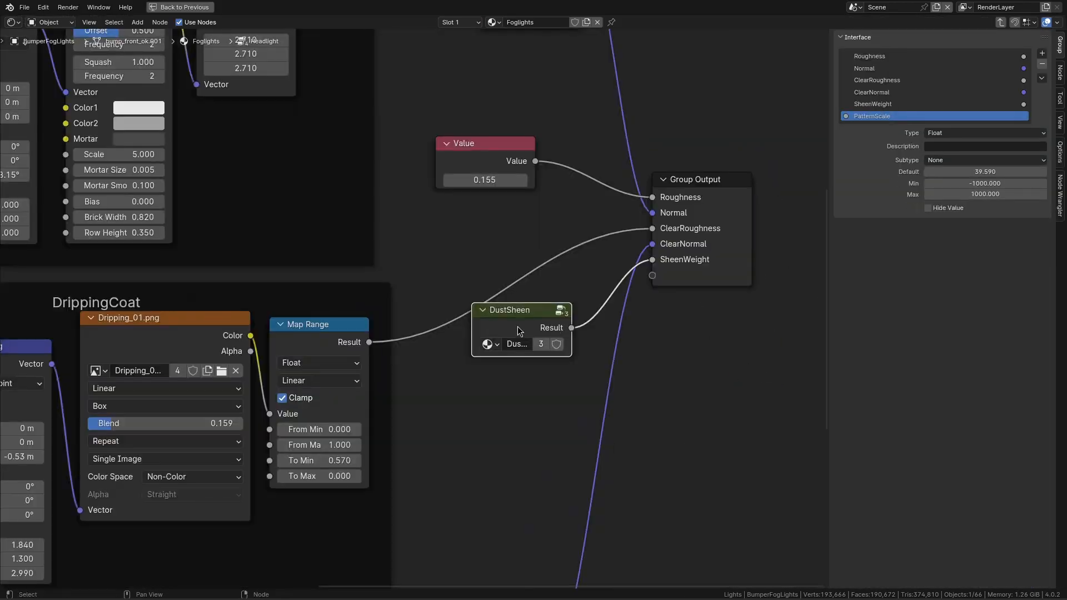
key(Tab)
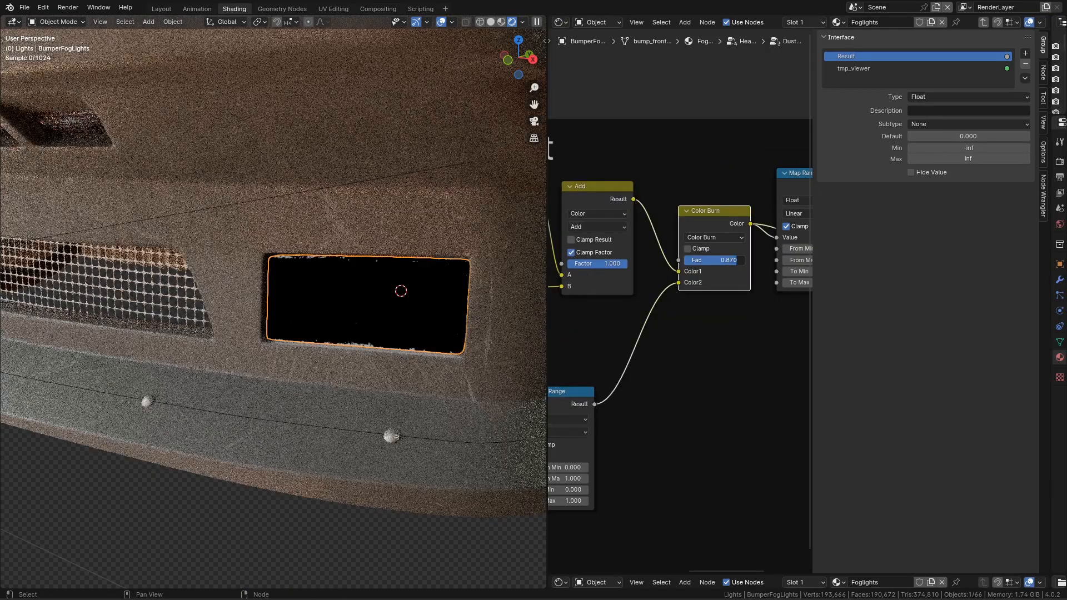
drag(729, 260, 692, 260)
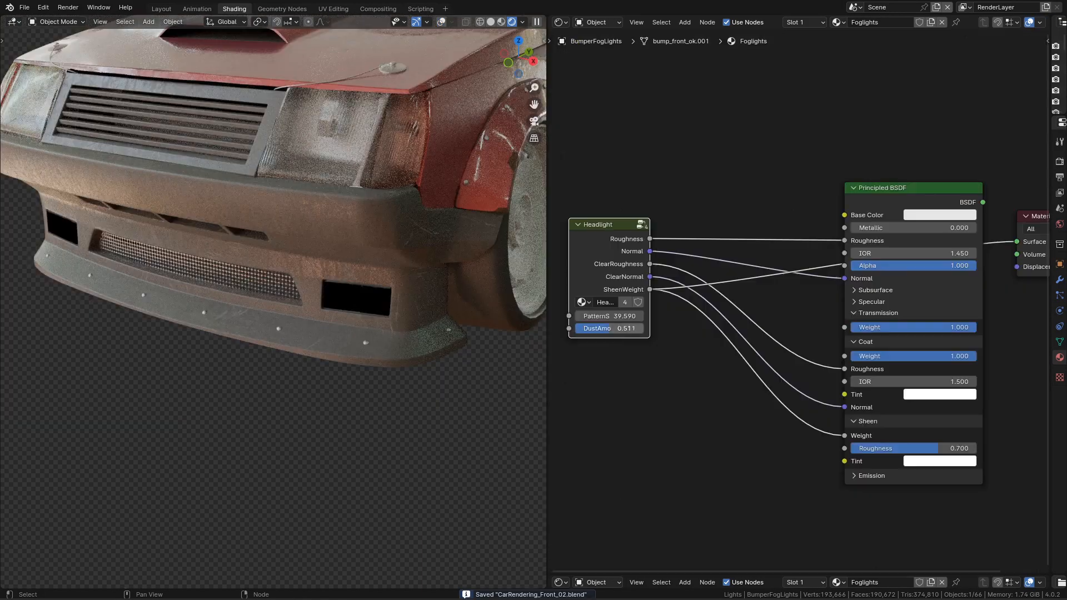
drag(612, 328, 592, 329)
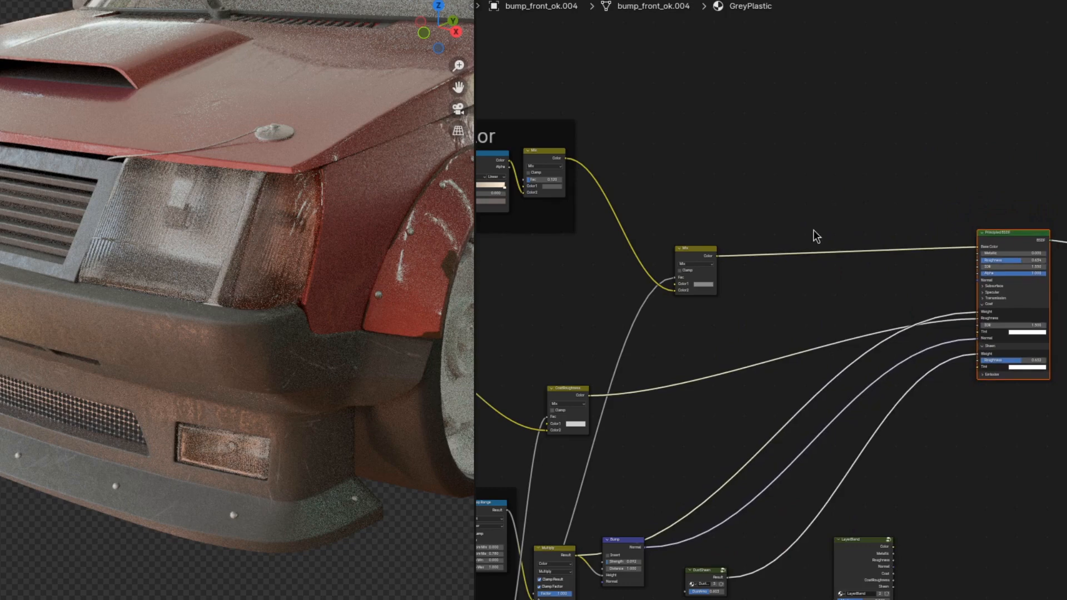
- Place the LayerBlend group above the GreyPlastic material's node network and add the RustMask group next to it
drag(837, 525, 838, 69)
click(839, 50)
key(shift+a)
text(rust)
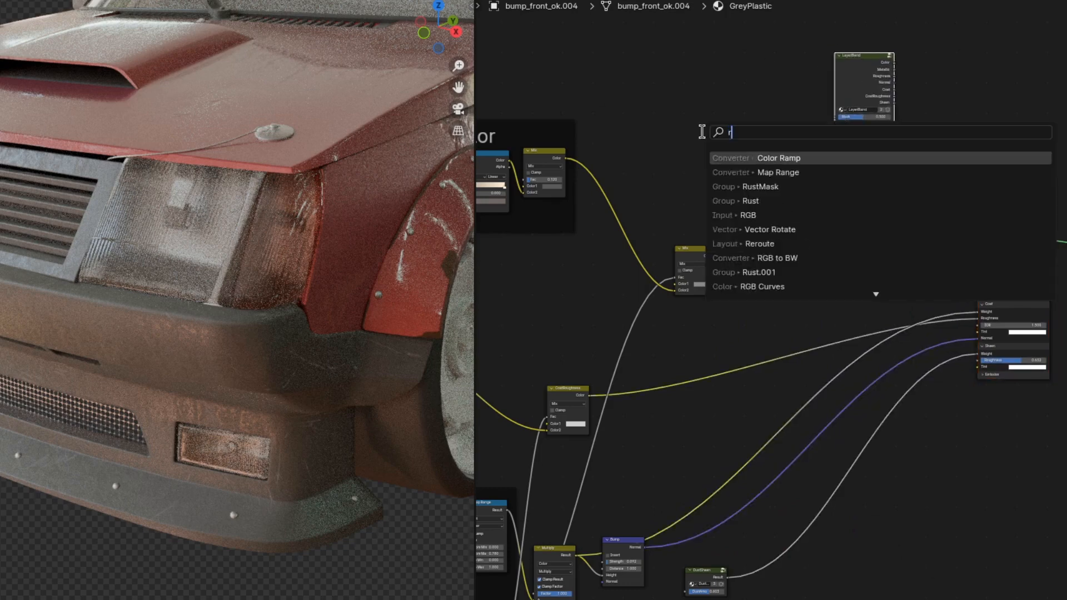
key(Return)
click(704, 130)
- Add the Rust group and place it above the RustMask node
key(shift+a)
text(rust)
key(Return)
click(705, 75)
scroll(734, 134, up, 4)
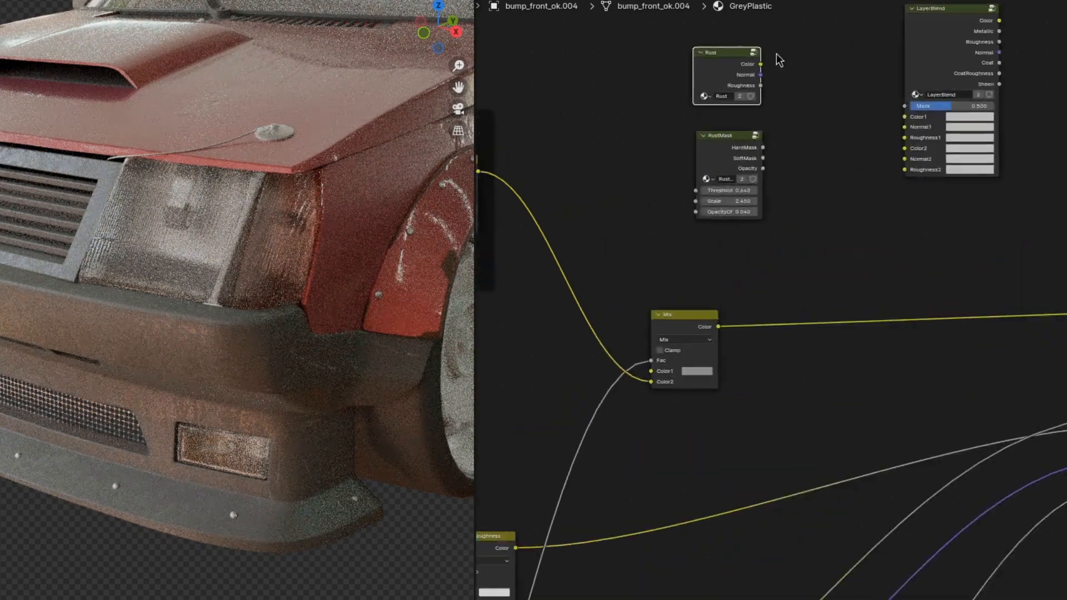
- Feed the RustMask, Rust and base plastic outputs into LayerBlend and set the rust mask's Threshold to 0.530
drag(716, 209, 950, 297)
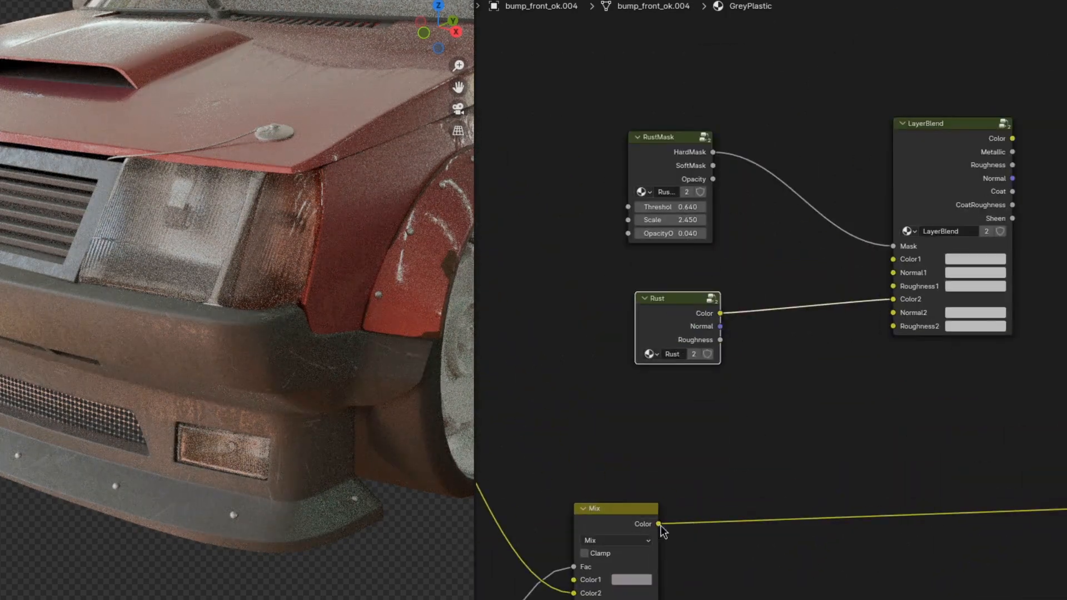
drag(659, 525, 895, 260)
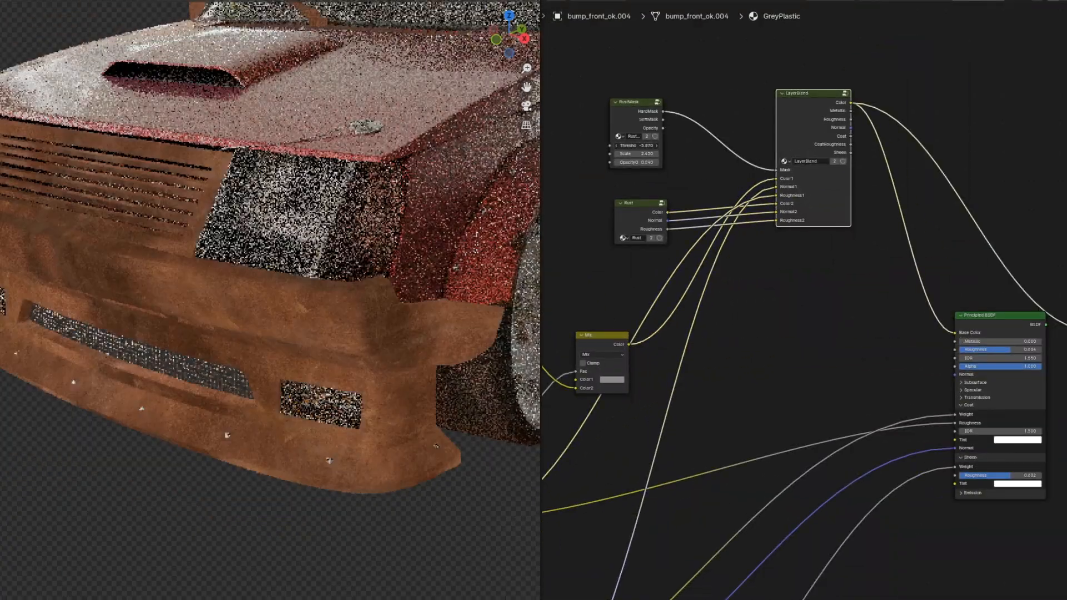
drag(636, 146, 670, 146)
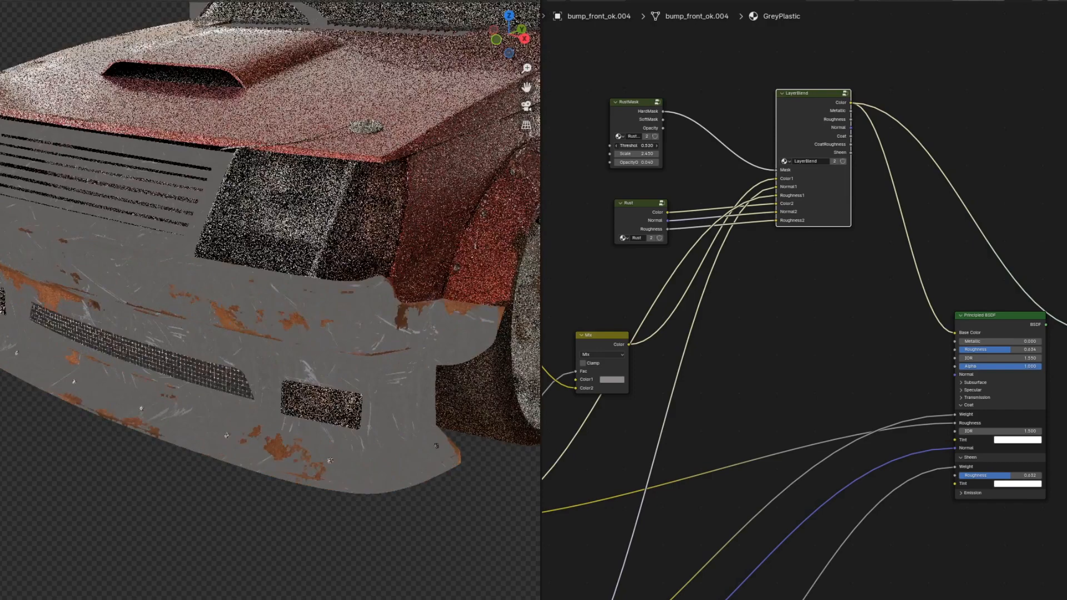
- Preview the LayerBlend outputs, restore the shader preview, and connect LayerBlend's Roughness to the Principled BSDF's Roughness
ctrl+shift+click(811, 131)
ctrl+shift+click(812, 109)
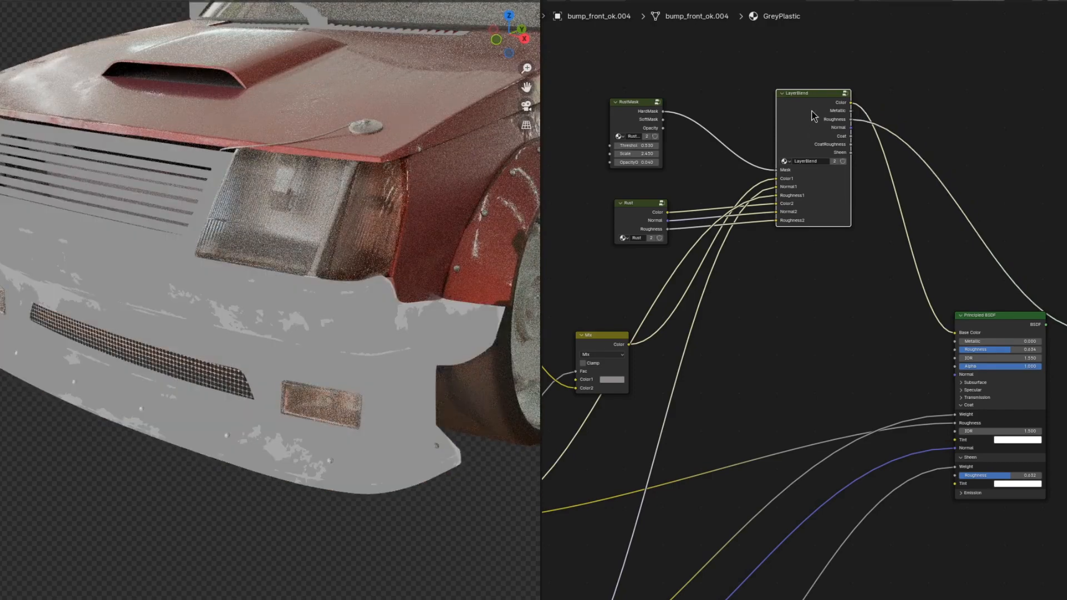
ctrl+shift+click(1011, 329)
drag(851, 119, 955, 350)
middle_drag(955, 349, 978, 336)
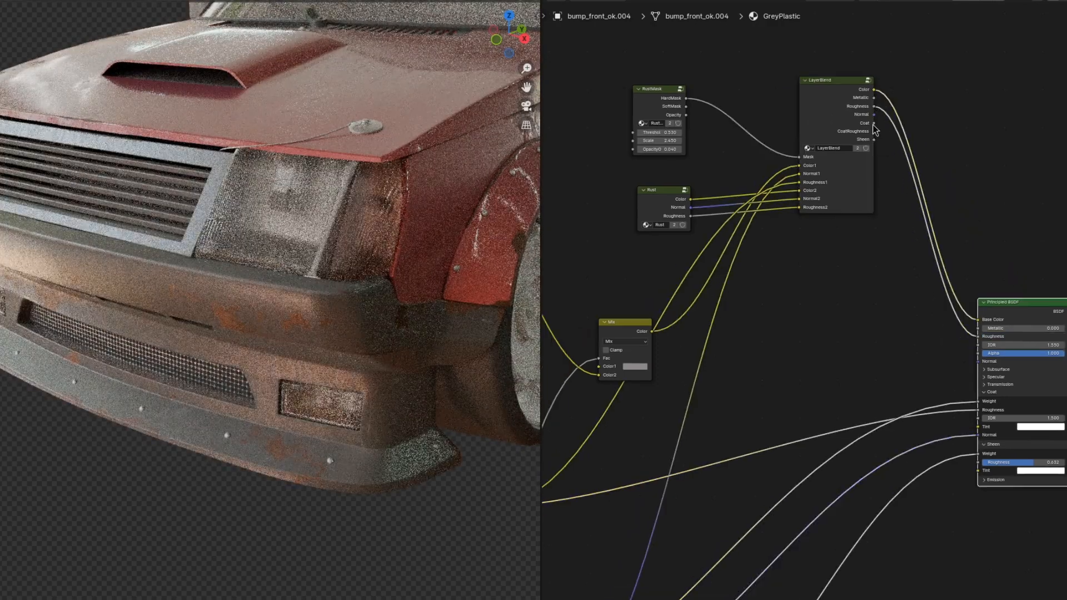
- Connect LayerBlend's Coat and CoatRoughness outputs to the Principled BSDF's coat weight and coat roughness
drag(874, 123, 979, 406)
ctrl+shift+click(874, 131)
drag(970, 455, 971, 449)
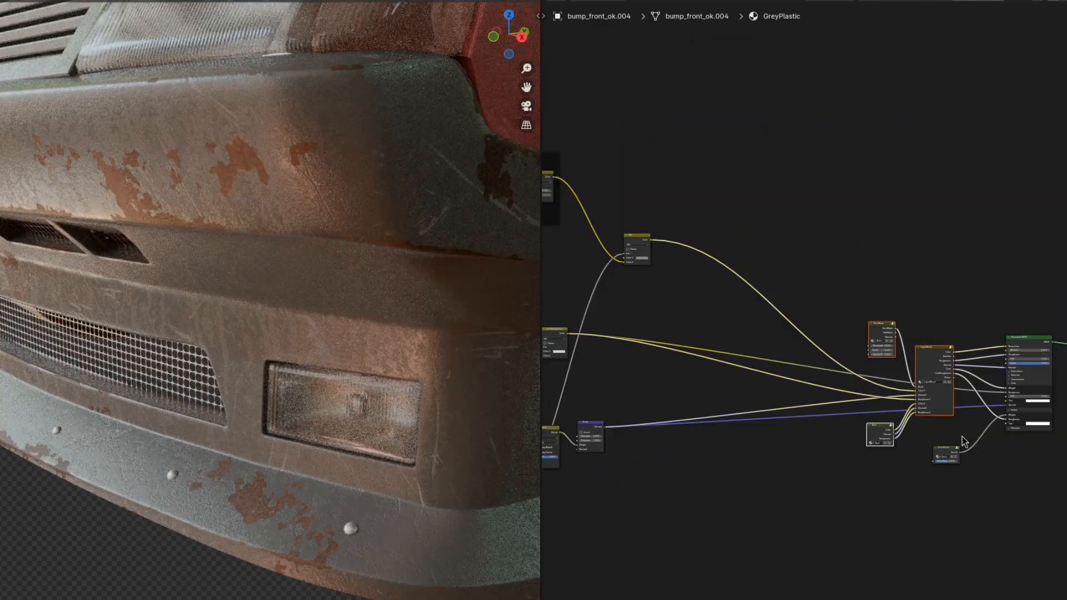
- Label the frame around the RustMask, Rust and LayerBlend nodes "Blend Rust"
key(F2)
text(Blend Rus)
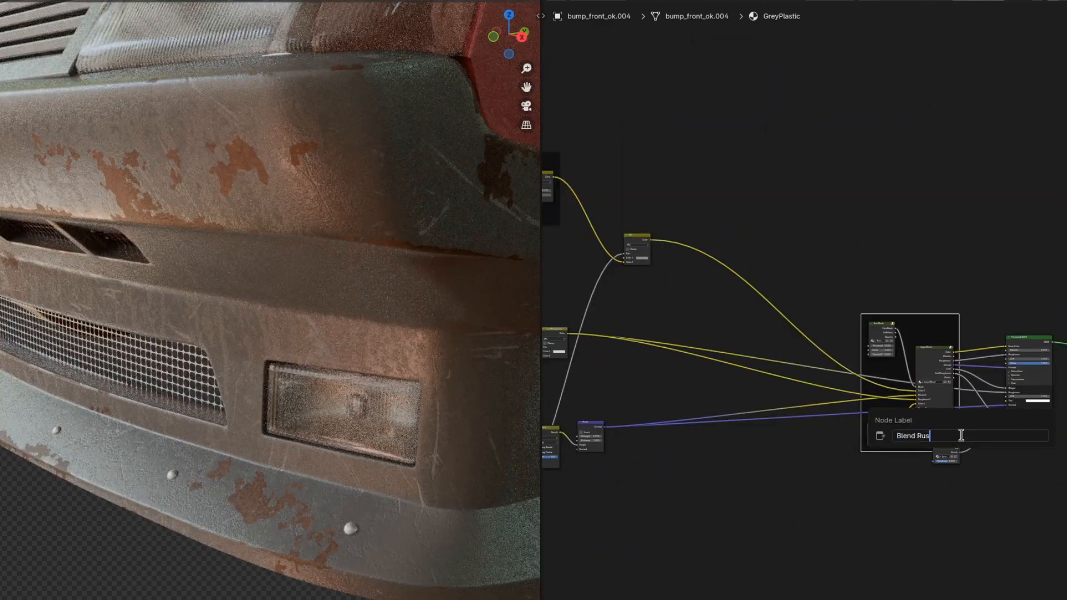
text(t)
key(Return)
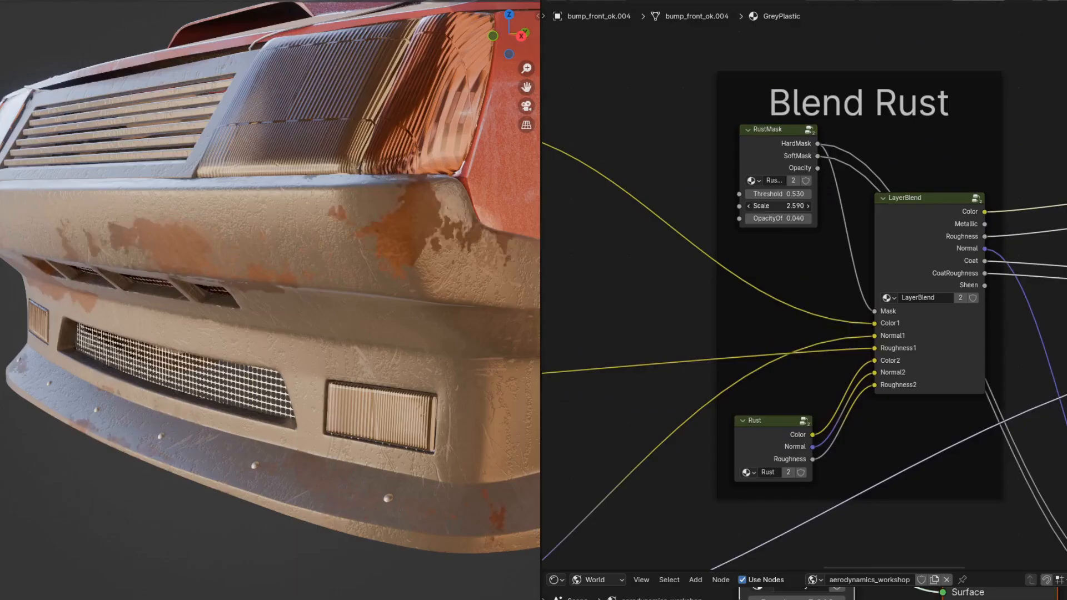
- Adjust the RustMask scale and the To Min value of the Map Range driven by Pointiness inside the group
drag(778, 206, 828, 205)
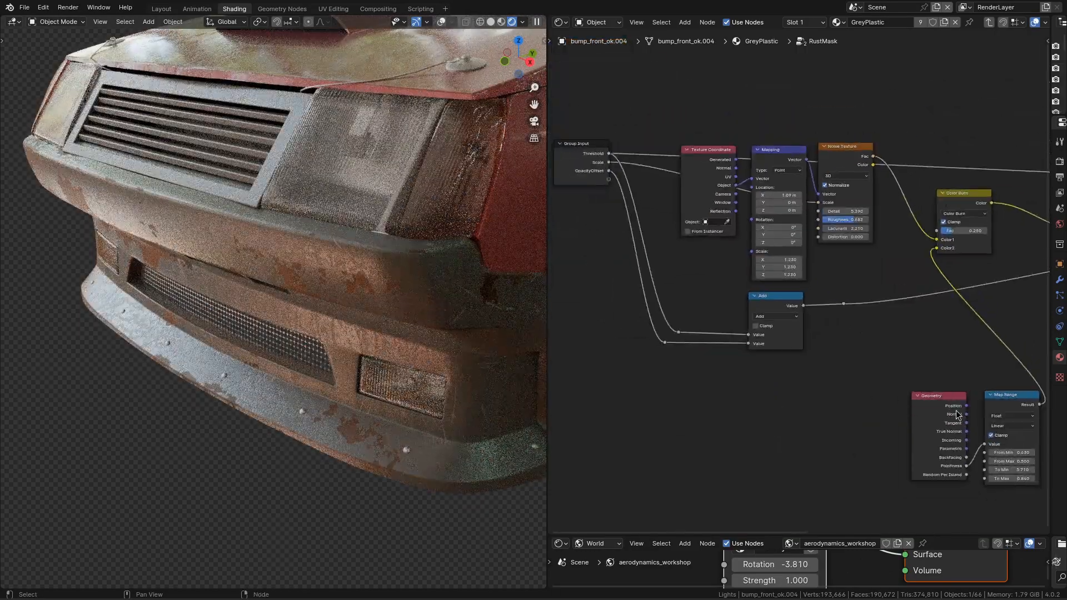
drag(1017, 469, 1003, 469)
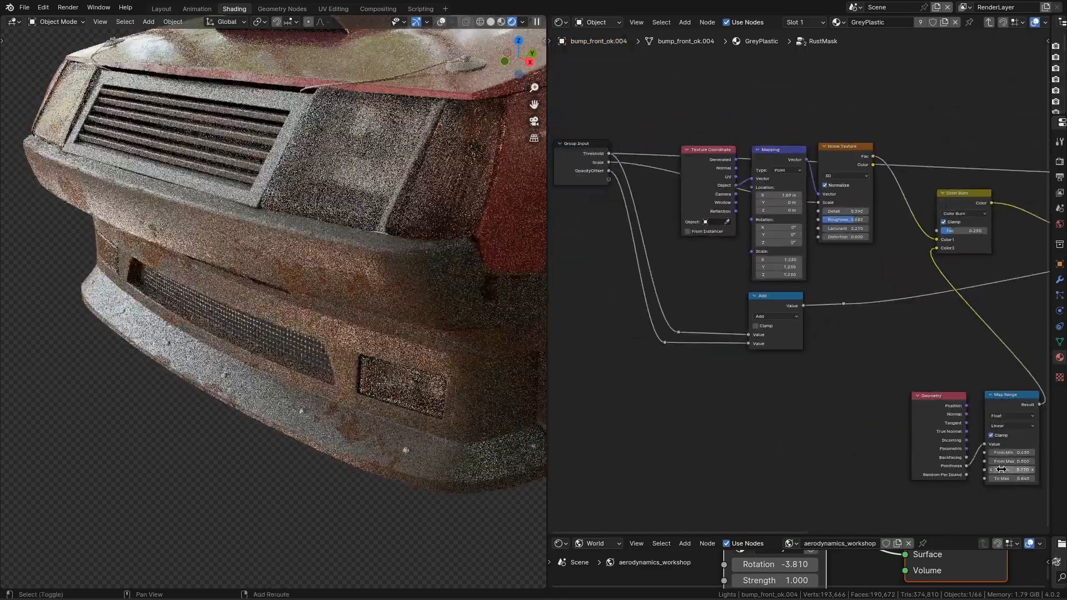
- Rename the RustMask group's exposed To Min input as EdgeWear
key(n)
click(873, 115)
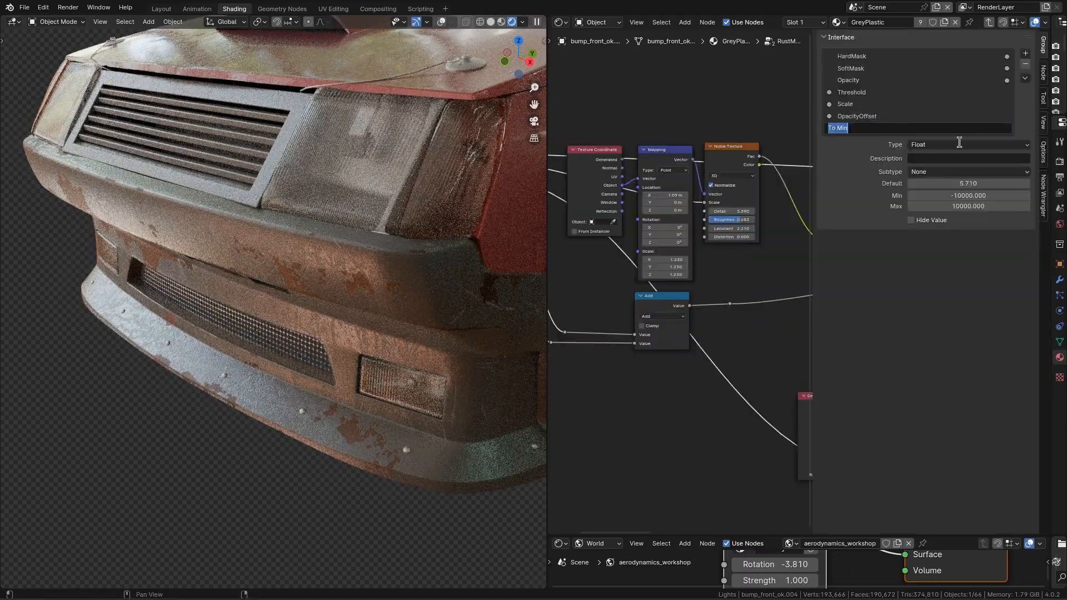
text(EdgeWear)
key(Return)
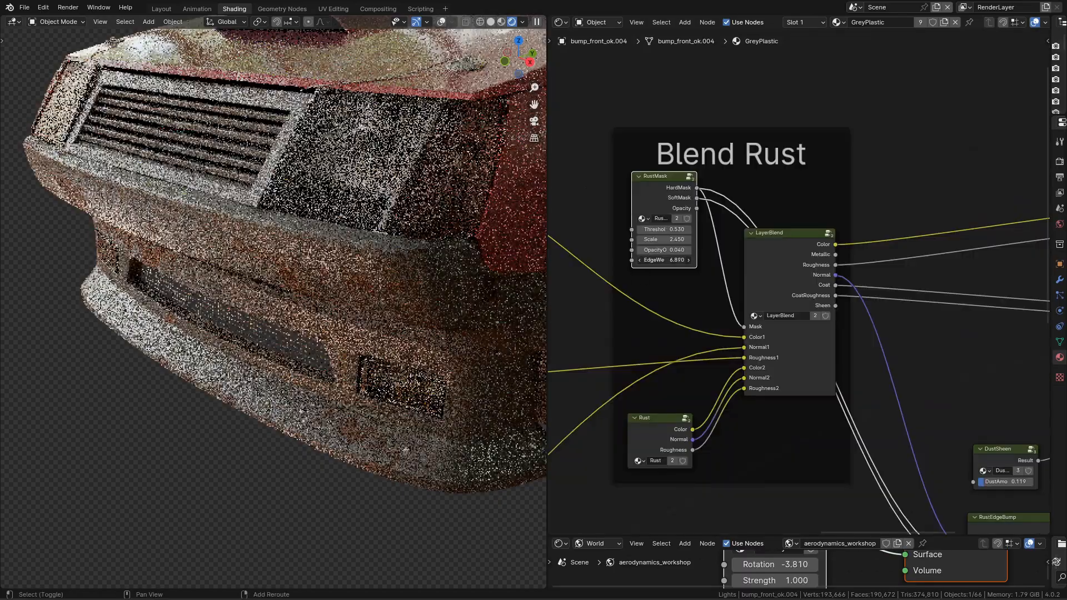
- Adjust the EdgeWear value on the RustMask node and save the file
drag(648, 259, 689, 259)
key(ctrl+s)
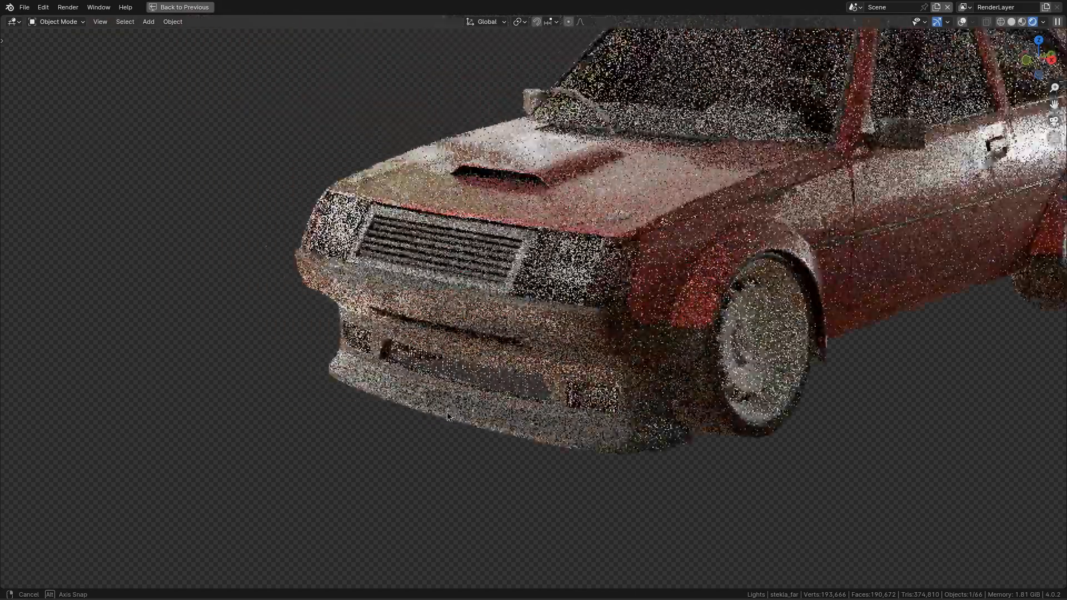
key(ctrl+s)
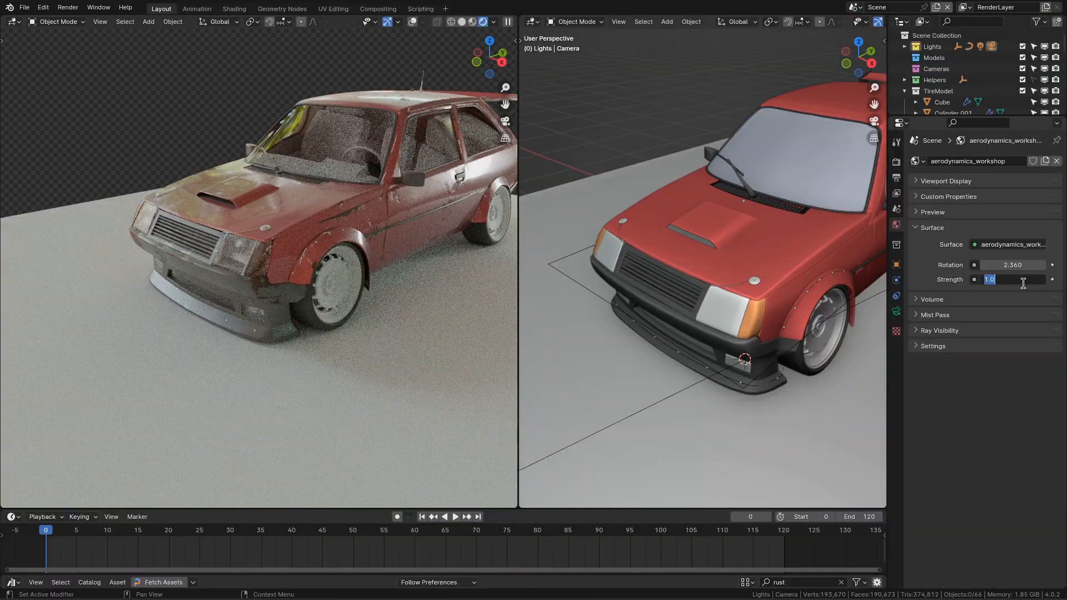
- Set the world lighting strength to 0.1 and add a point light to the scene
text(0.1)
key(Return)
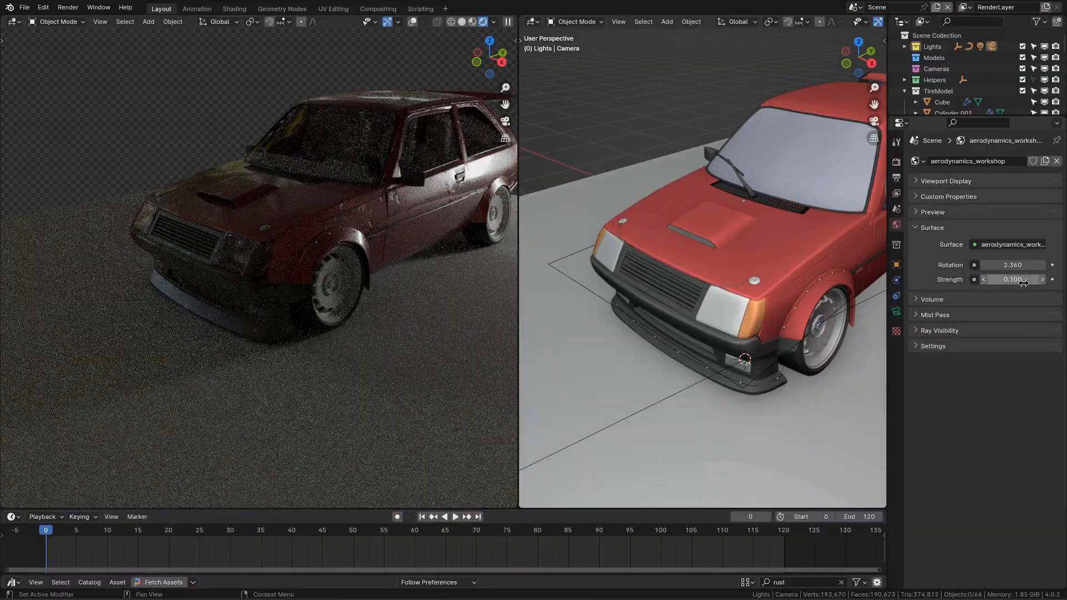
key(shift+a)
mouse_move(670, 465)
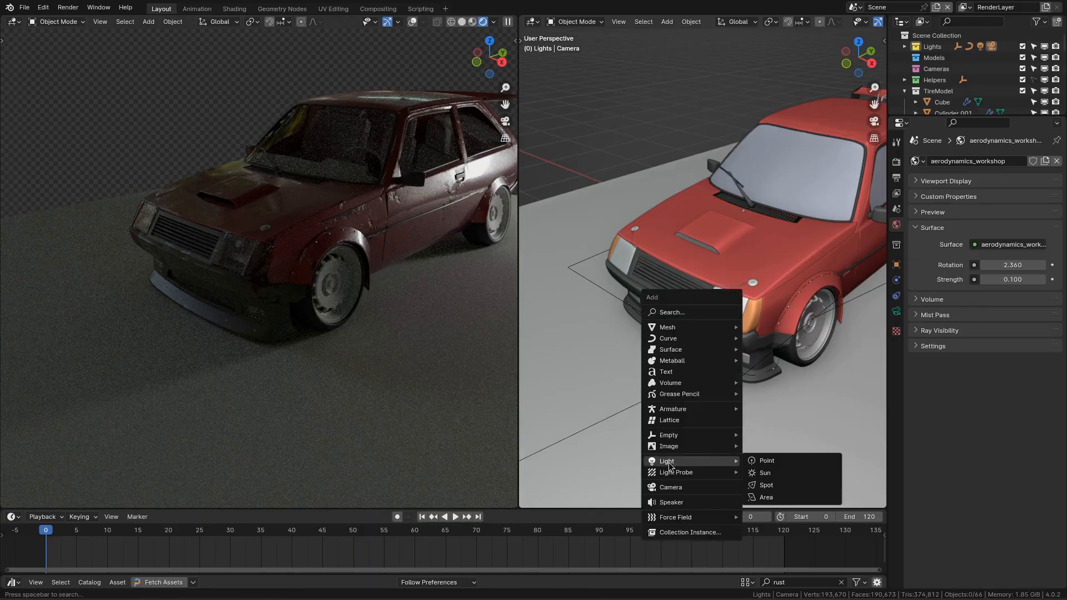
click(770, 498)
- Position the light at the headlight as a 0.25 m area light scaled by 0.49, and rotate it about X
key(r)
key(x)
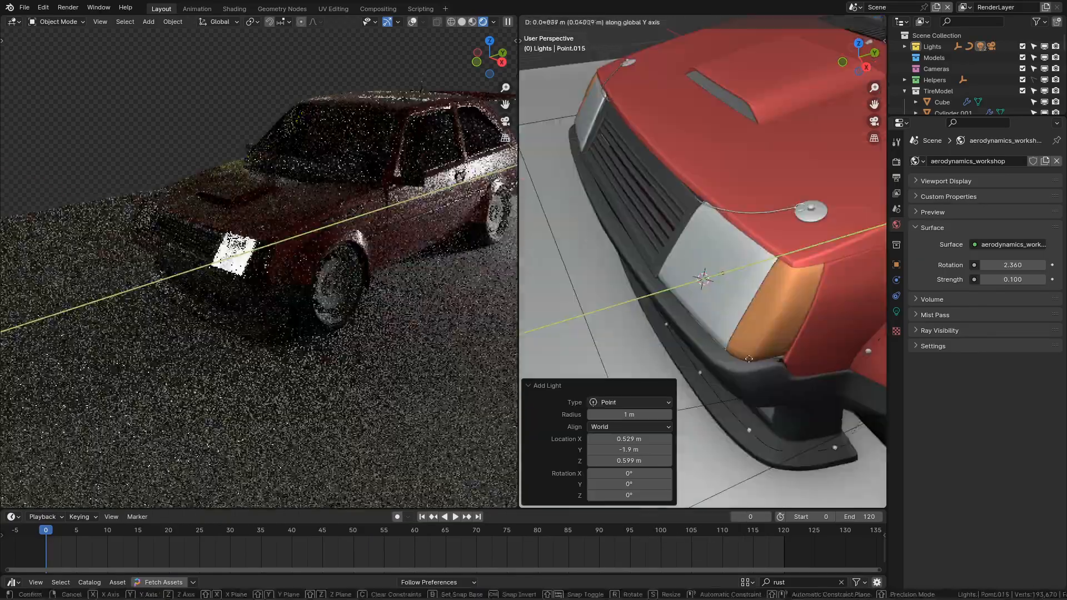
click(698, 278)
scroll(698, 277, up, 3)
click(757, 274)
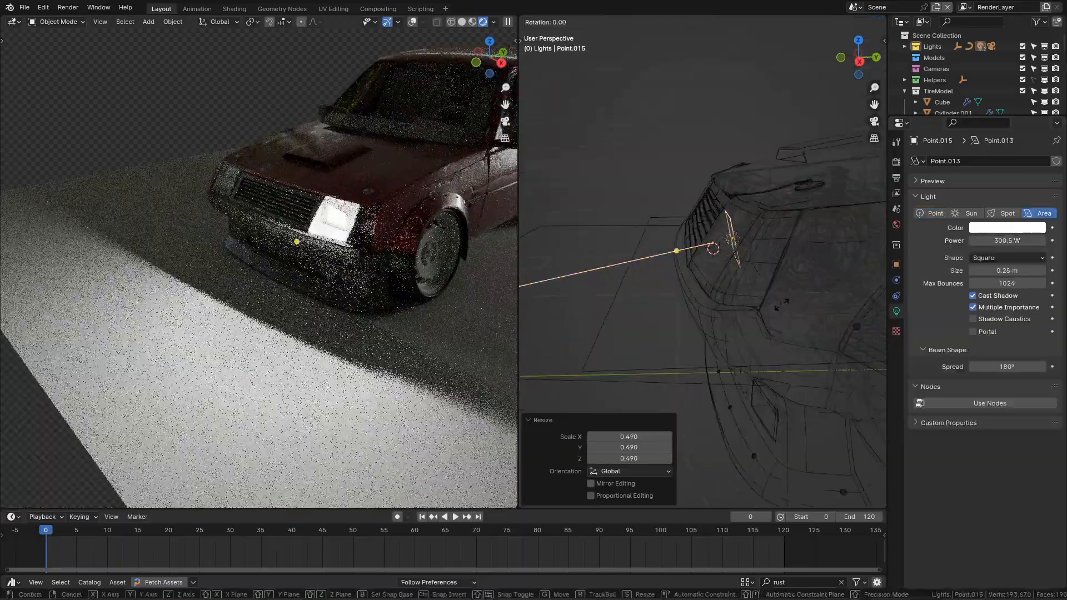
key(x)
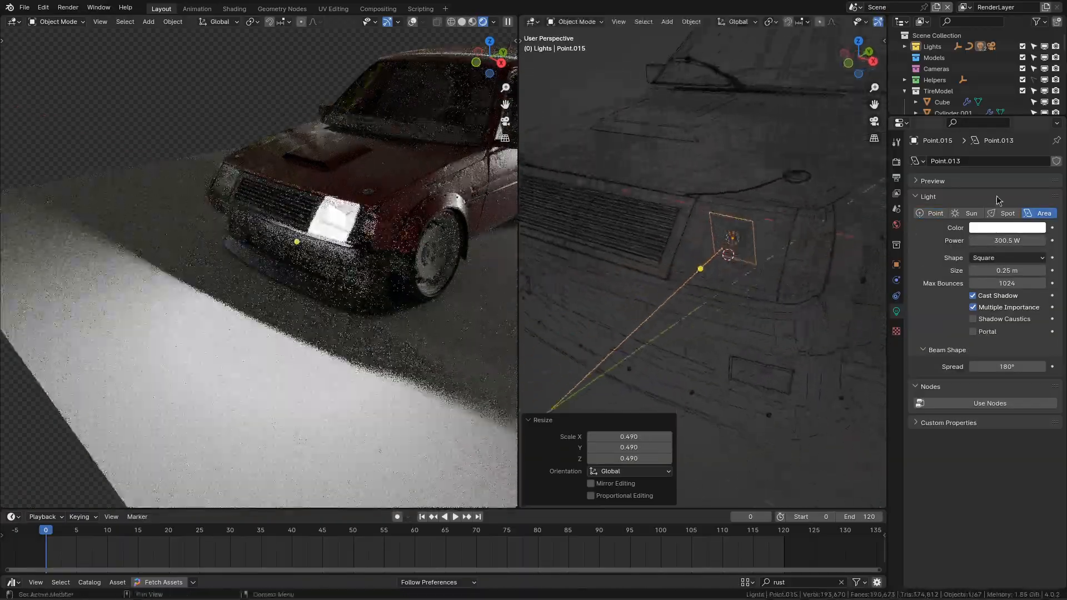
- Try the headlight lamp as a spot light with its power raised to about 2450 W
click(1004, 213)
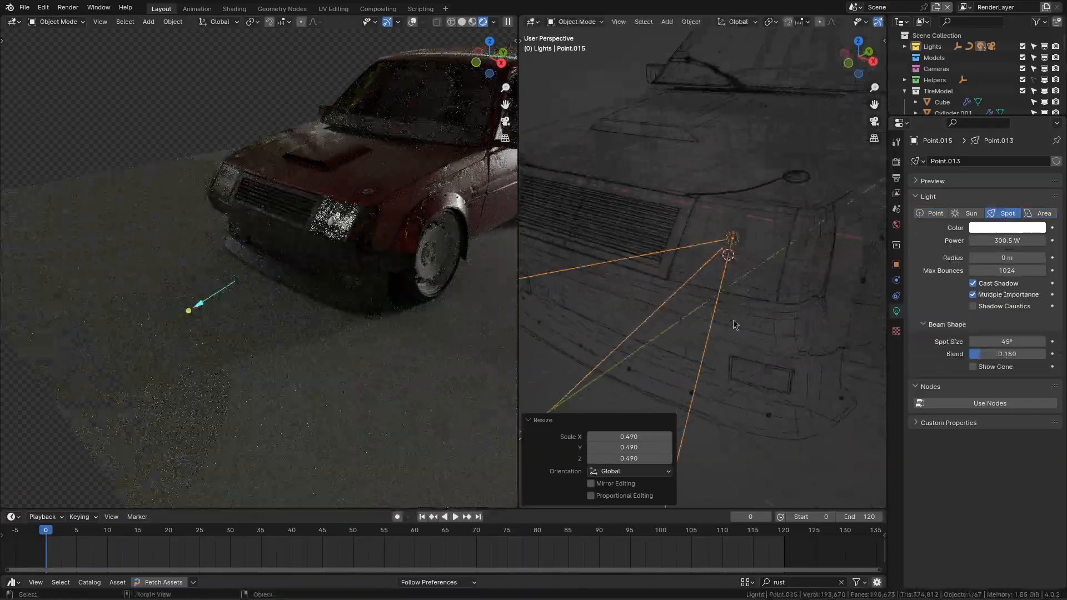
right_click(644, 278)
click(661, 293)
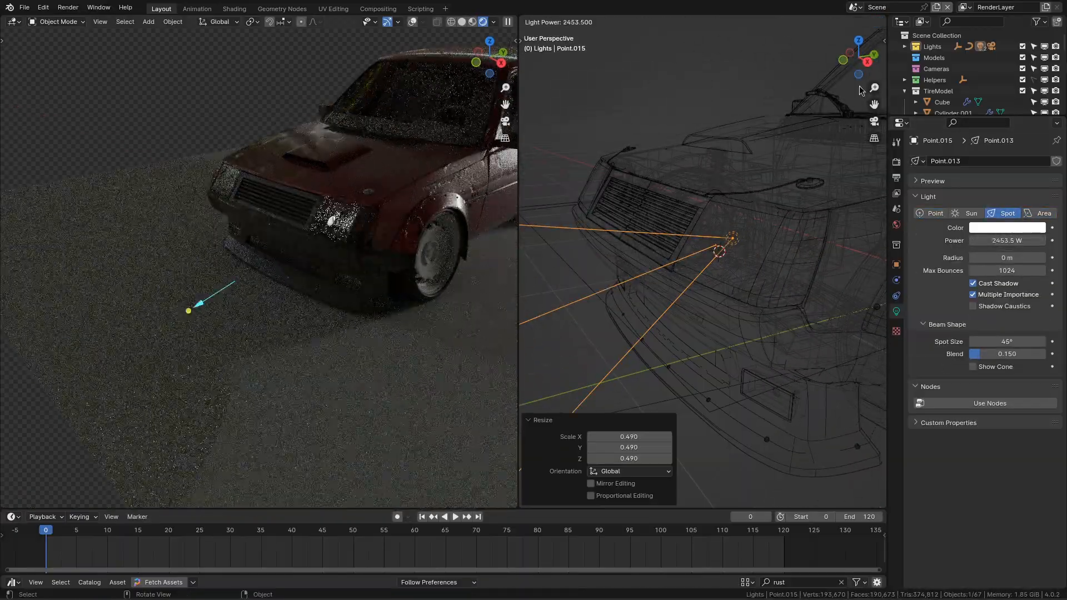
key(g)
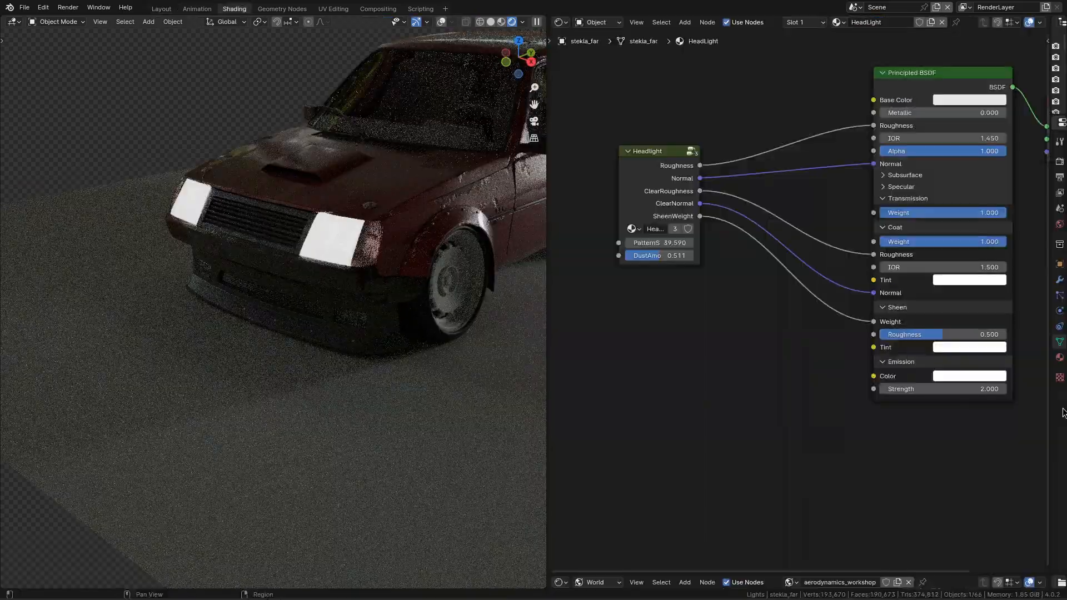
- Adjust the HeadLight material's emission strength and map the headlight's selected faces with Project from View
drag(945, 389, 970, 389)
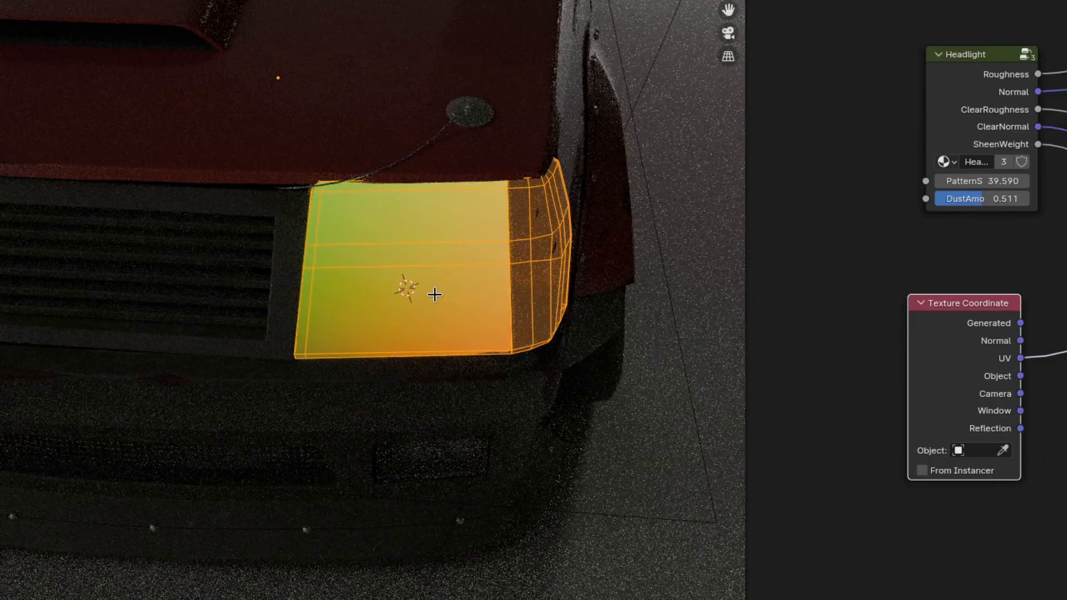
key(u)
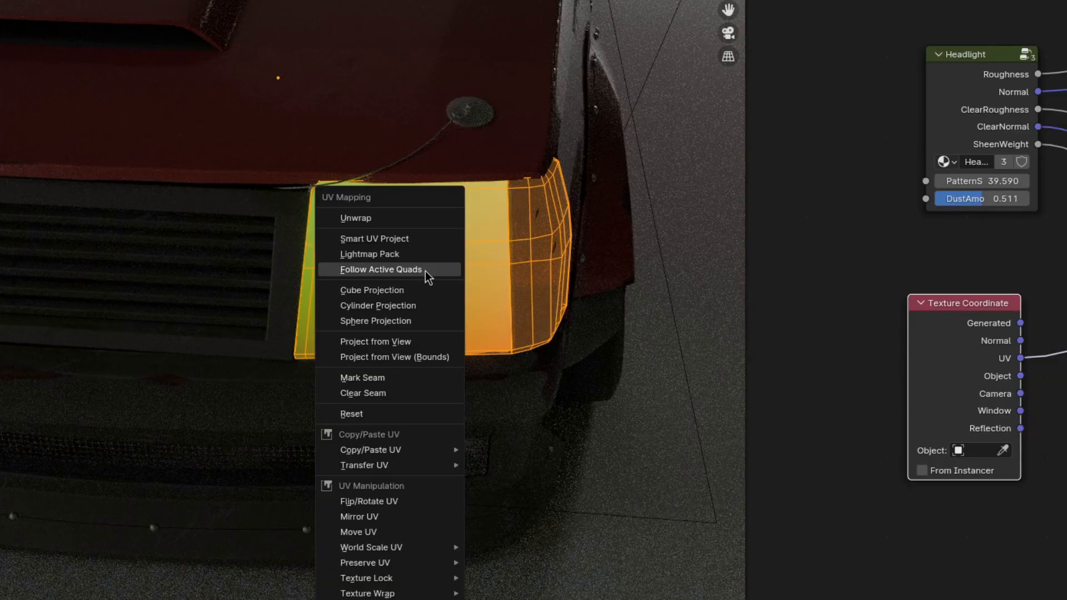
click(396, 342)
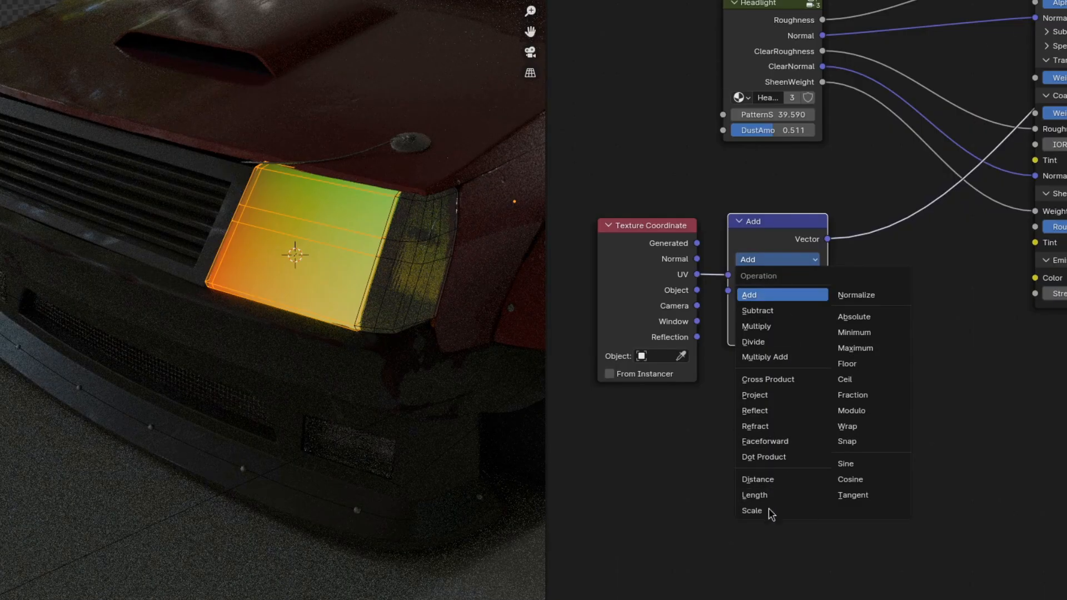
- Set the UV's vector math node to Distance, and connect its Map Range result to the Principled BSDF's Emission Strength
click(779, 481)
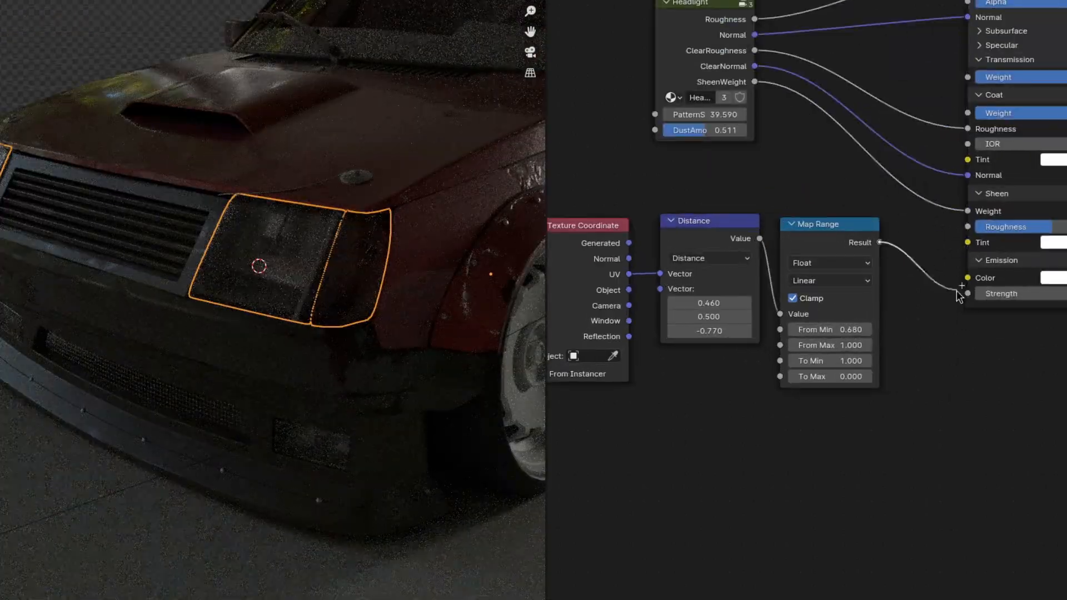
drag(956, 291, 967, 293)
middle_drag(917, 298, 968, 281)
drag(626, 182, 852, 260)
key(g)
click(792, 308)
- Insert a Math node set to Multiply between Map Range and Emission Strength, with a value of about 3.64
key(q)
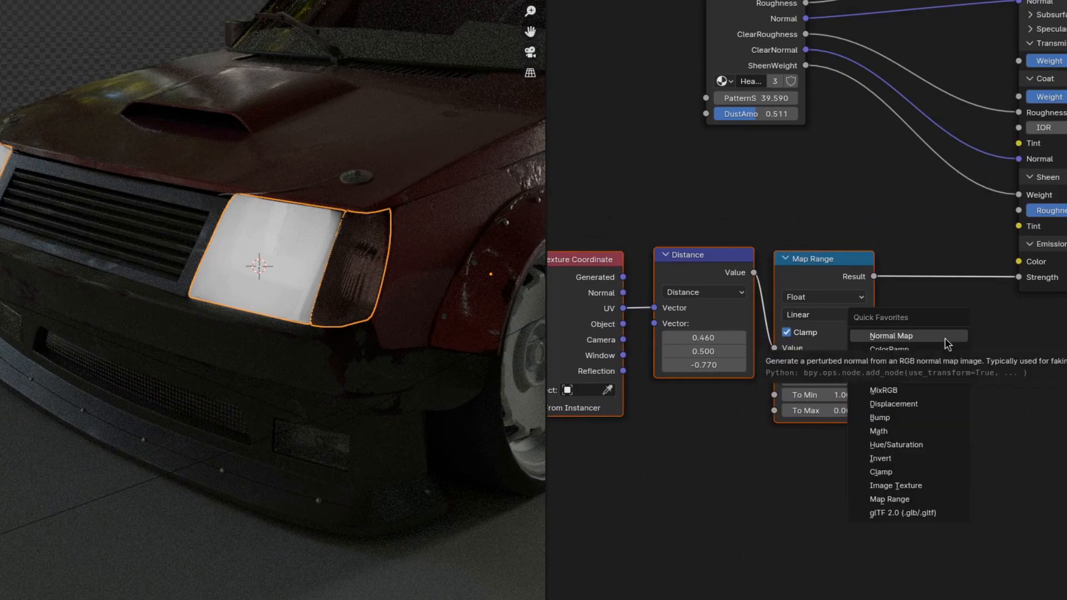
click(911, 432)
click(961, 282)
click(969, 287)
key(m)
drag(982, 332, 1017, 332)
- Switch the Map Range interpolation to Smooth Step and set its From Max to about 0.95
click(828, 314)
click(831, 383)
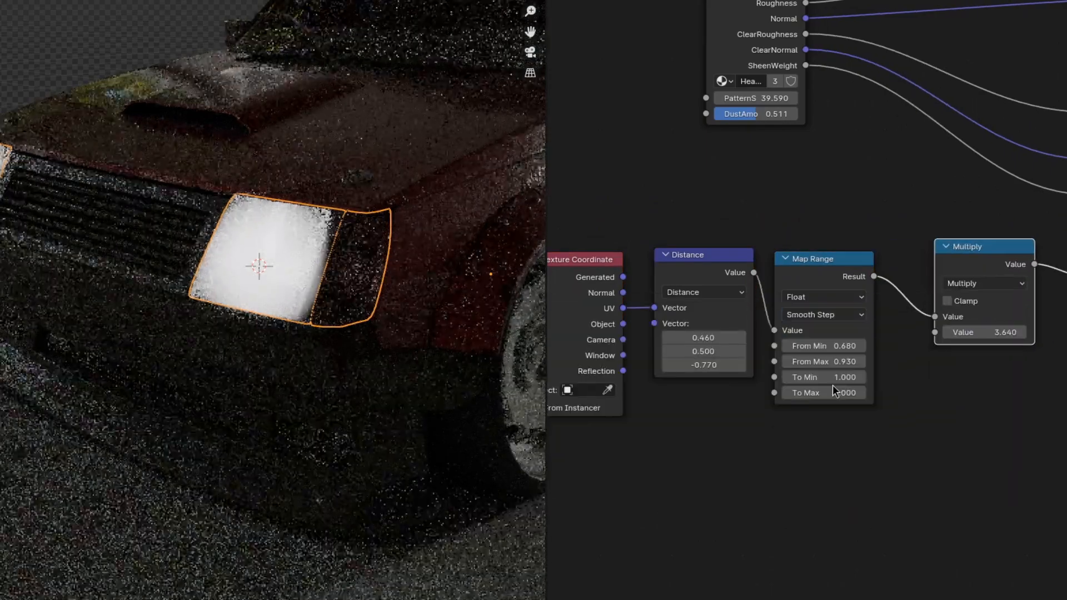
drag(824, 362, 822, 362)
- Drive the Emission Color with a Blackbody node set to a temperature of 3500
drag(927, 271, 966, 255)
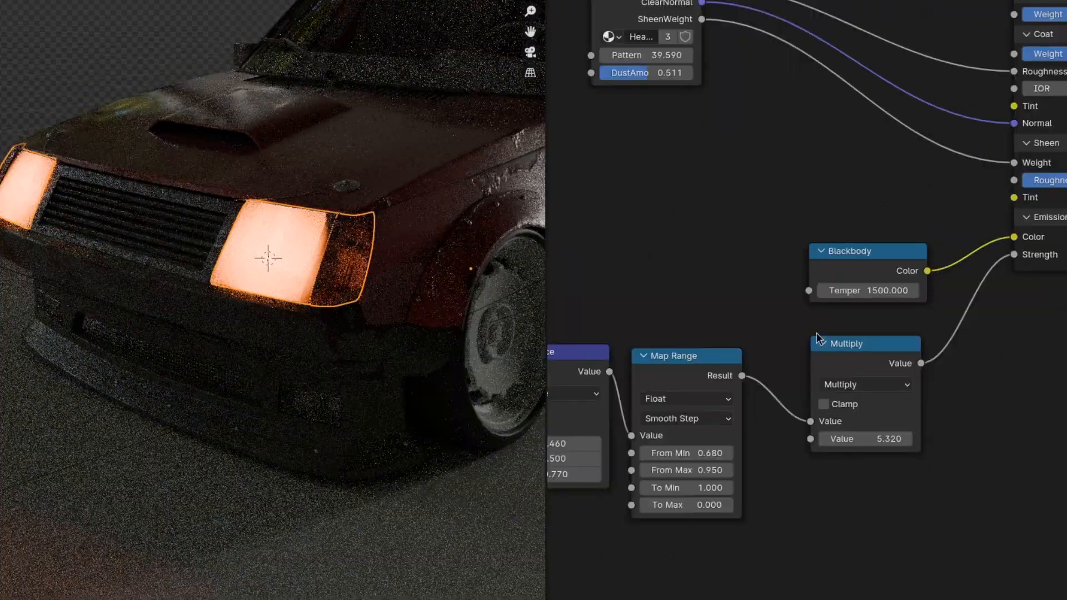
scroll(334, 324, down, 4)
mouse_move(317, 339)
middle_down()
mouse_move(334, 324)
mouse_move(311, 356)
middle_up()
scroll(311, 356, up, 2)
middle_drag(882, 293, 819, 308)
double_click(818, 309)
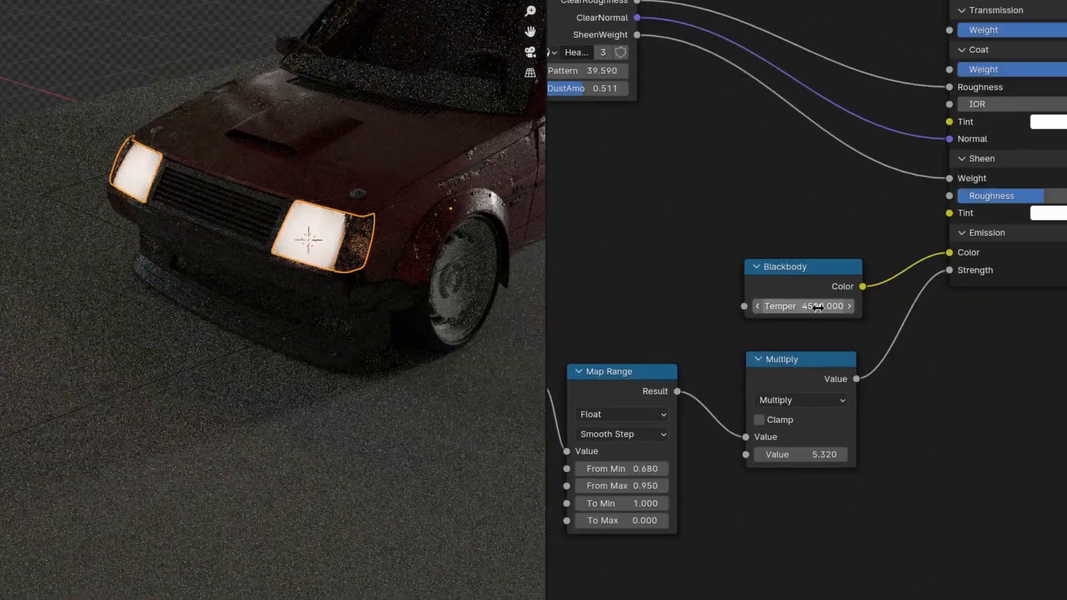
key(Return)
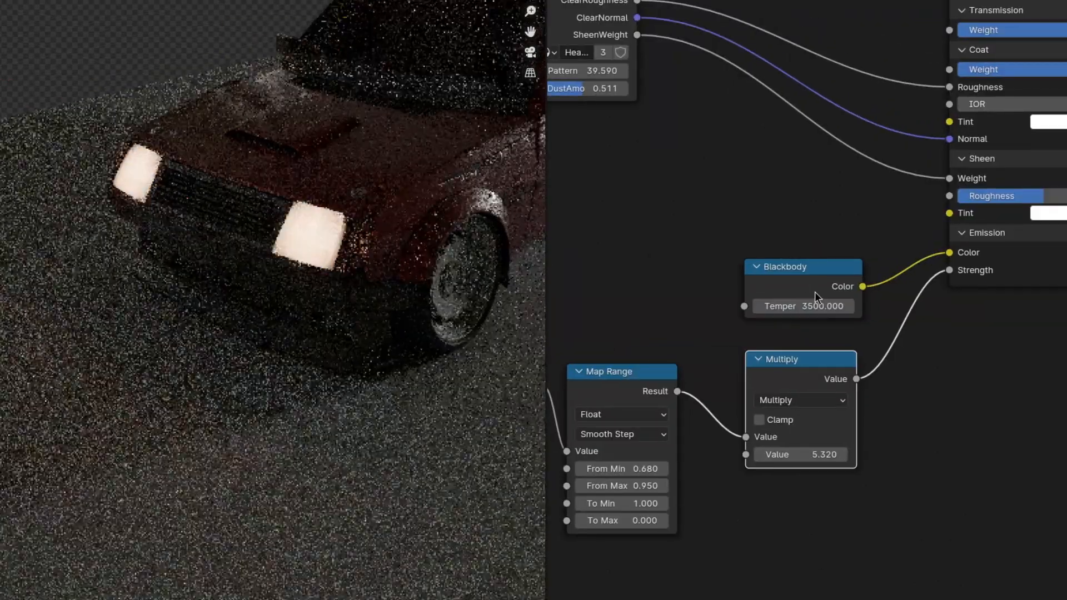
drag(823, 455, 789, 455)
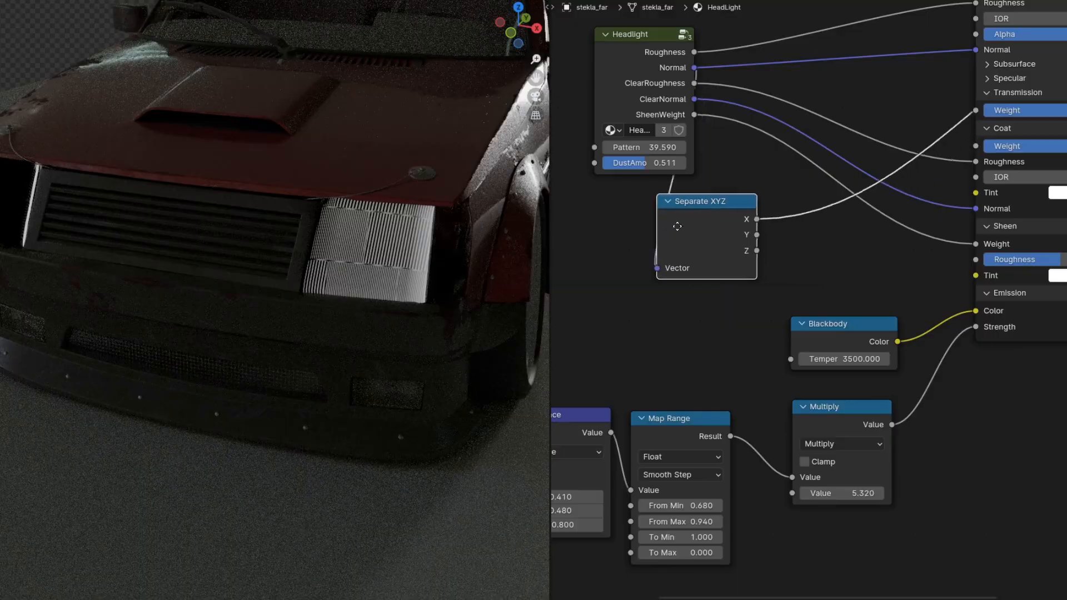
- Rearrange the Headlight and Separate XYZ nodes and preview the individual components of the headlight's normal
middle_drag(626, 203, 711, 253)
scroll(711, 252, down, 1)
drag(714, 135, 601, 132)
drag(772, 267, 742, 267)
key(alt+s)
key(alt+s)
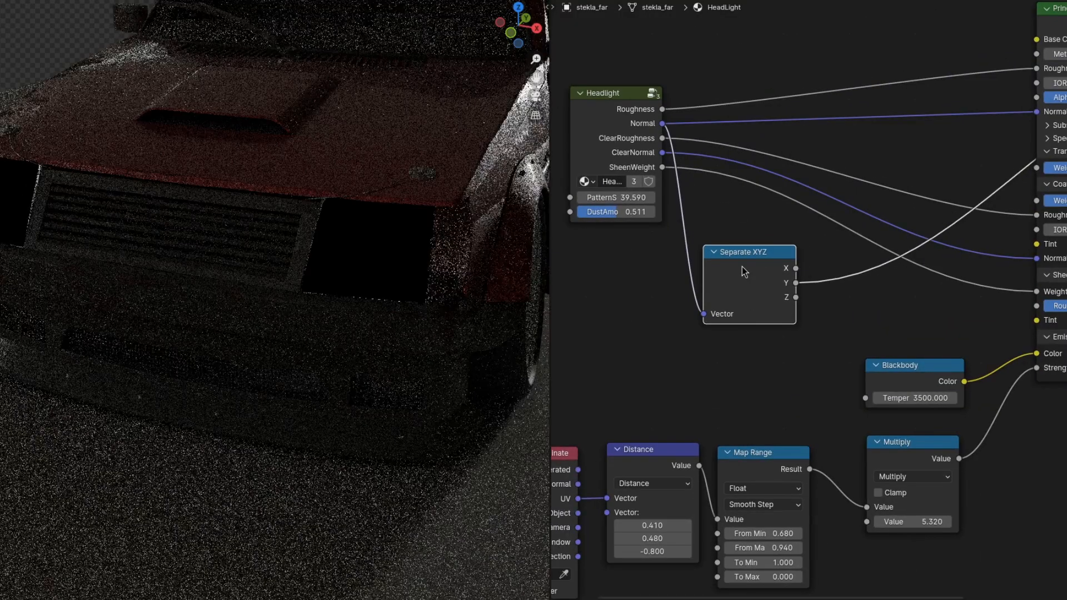
- Multiply Separate XYZ's Z with the Map Range result in a clamped Math node placed before the emission strength multiplier
scroll(437, 205, up, 2)
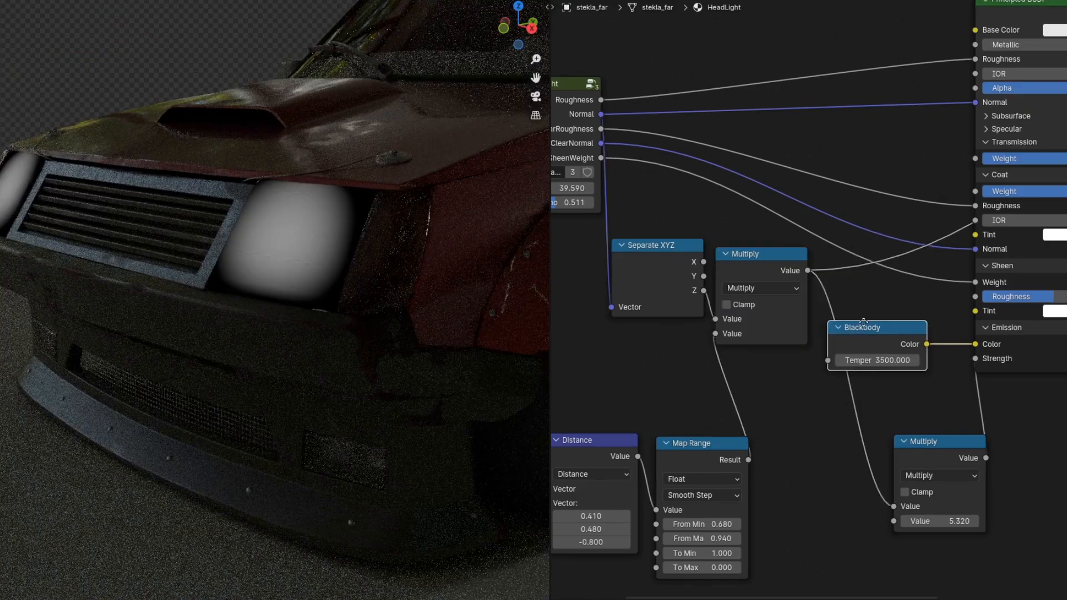
drag(727, 255, 823, 431)
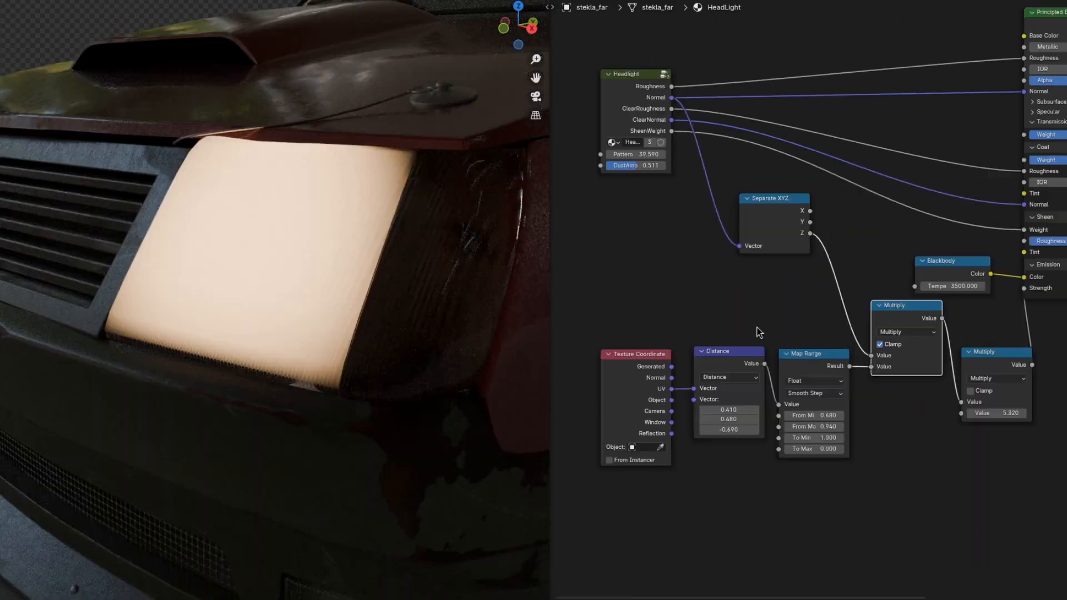
scroll(767, 315, up, 1)
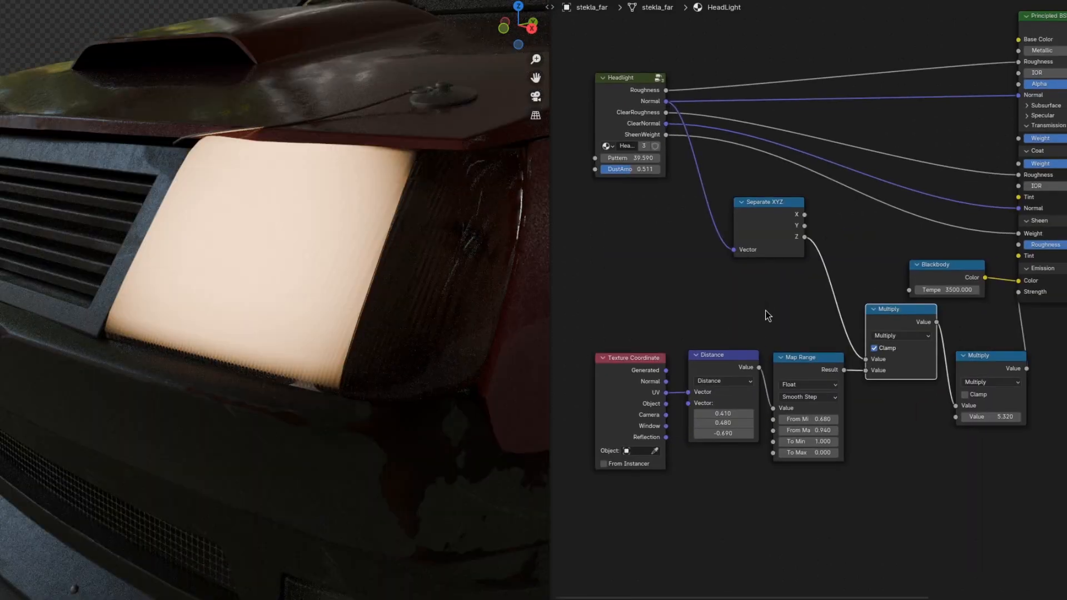
scroll(879, 331, up, 1)
- Insert a Math node after Separate XYZ's Z output and set it to Power with an exponent of about 3.06
click(841, 245)
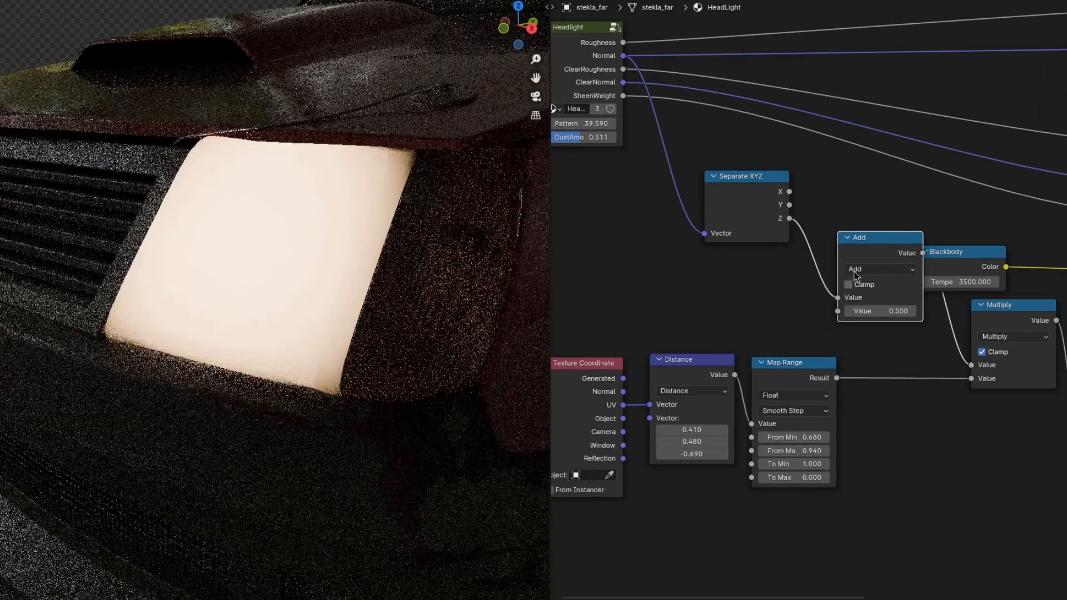
click(858, 270)
key(m)
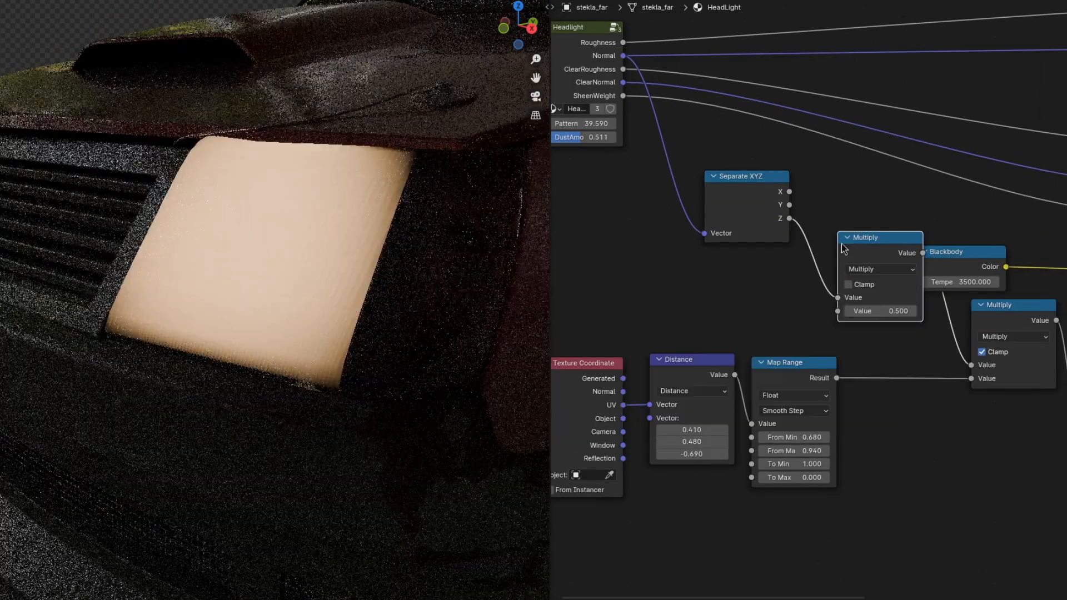
drag(842, 245, 809, 255)
drag(966, 250, 995, 216)
drag(859, 253, 886, 247)
click(875, 277)
key(p)
drag(872, 319, 912, 319)
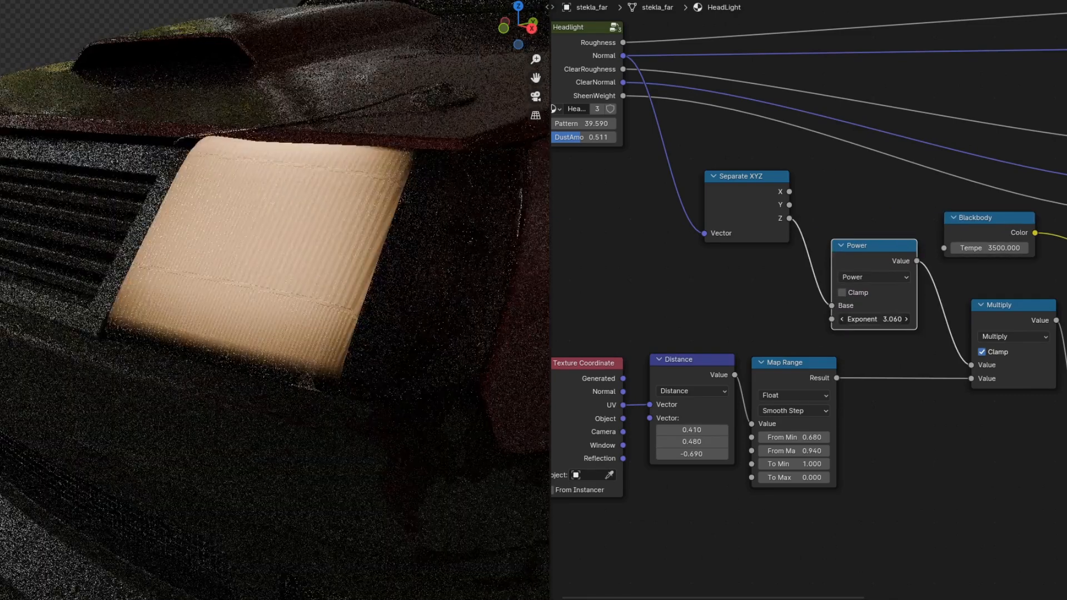
- Add a Noise Texture node to the HeadLight material
key(shift+a)
text(n)
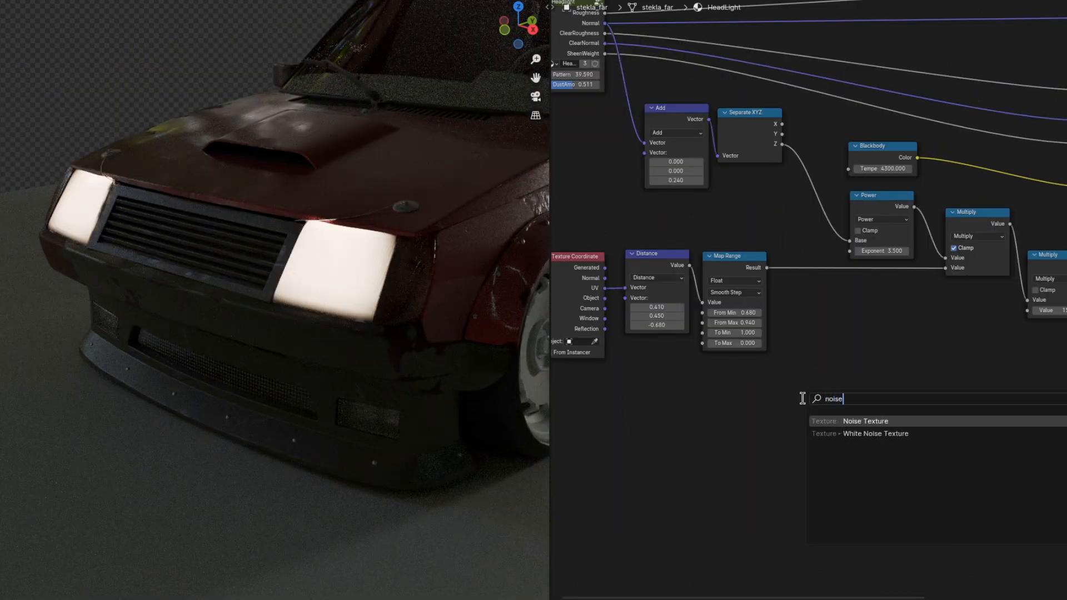
text(oise)
key(Return)
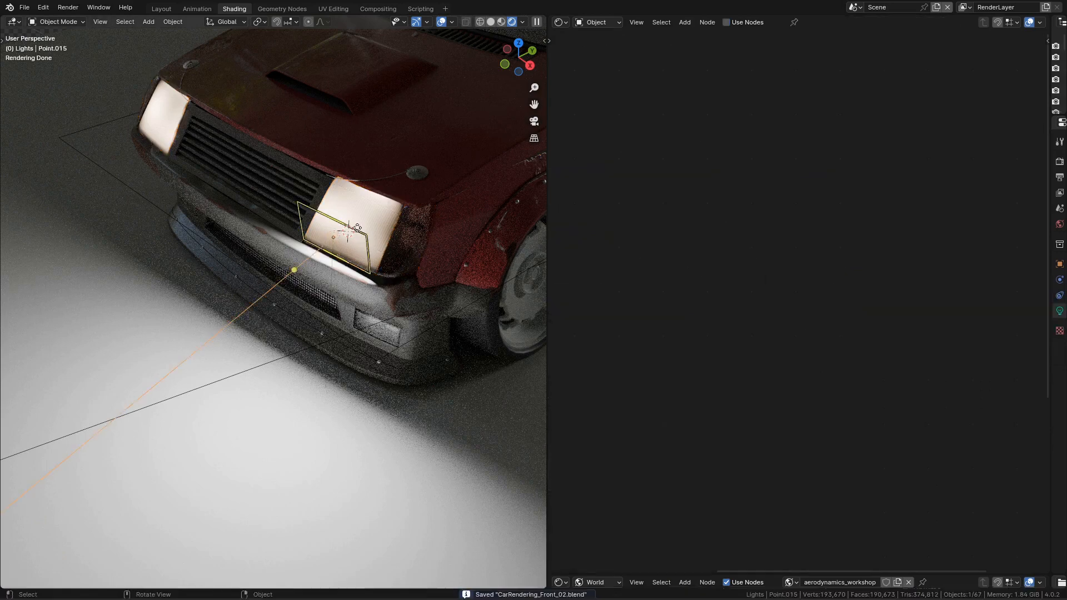
- Raise the area light at the headlight by about 0.05 m along Z
scroll(351, 254, up, 3)
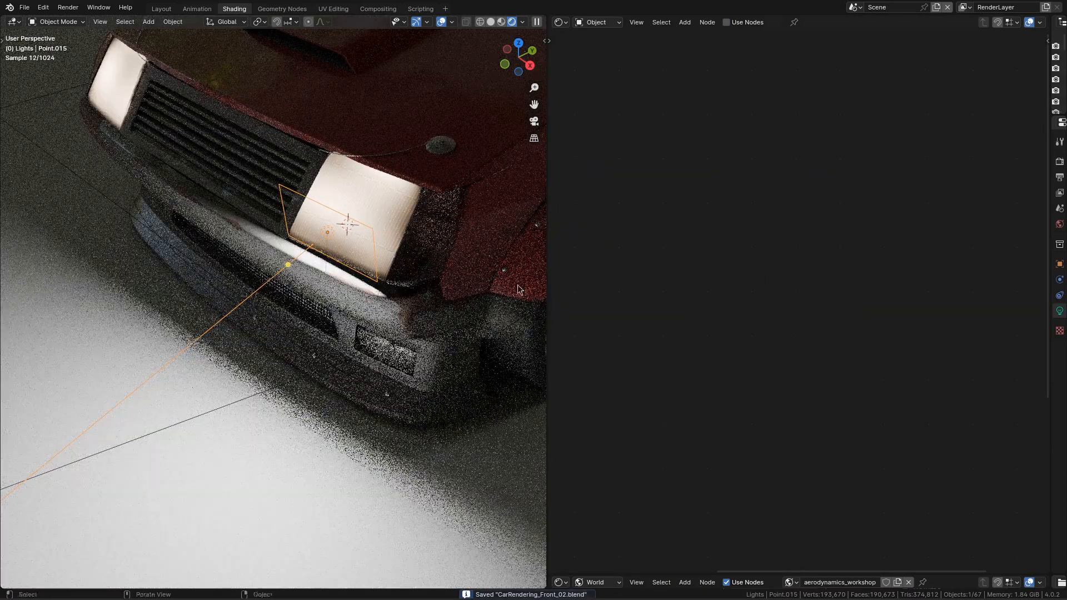
scroll(517, 289, up, 1)
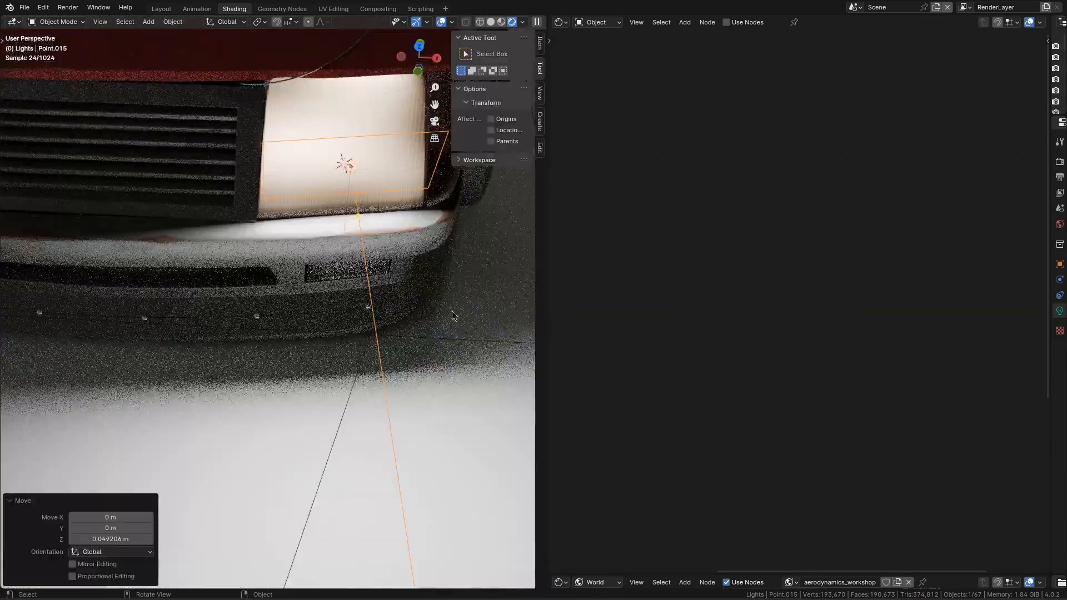
key(n)
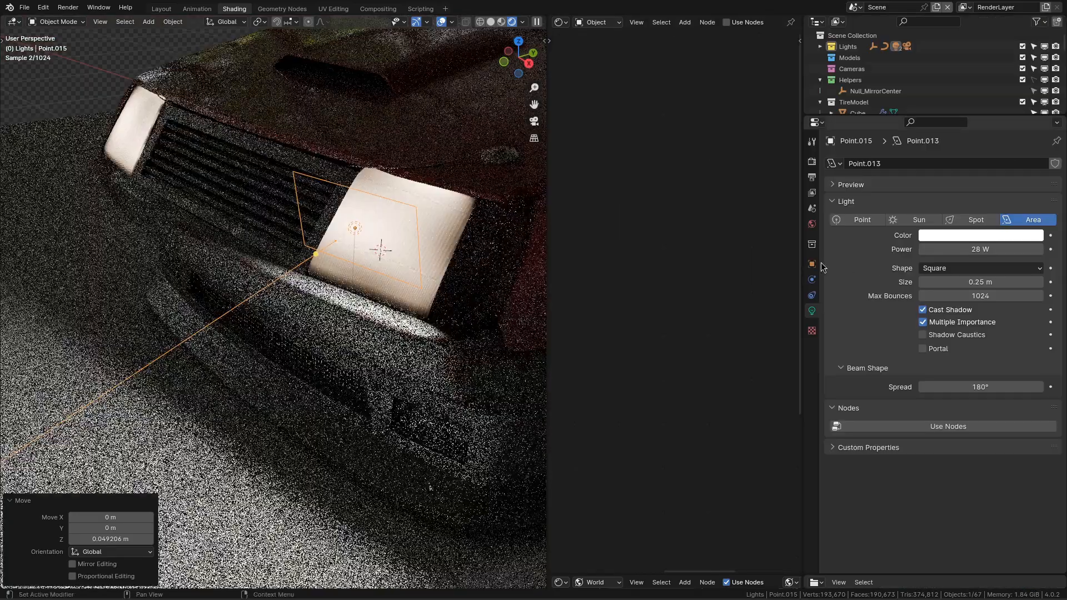
- Save the file and enable shader nodes for the headlight's area light
middle_drag(464, 239, 483, 313)
key(ctrl+s)
click(944, 426)
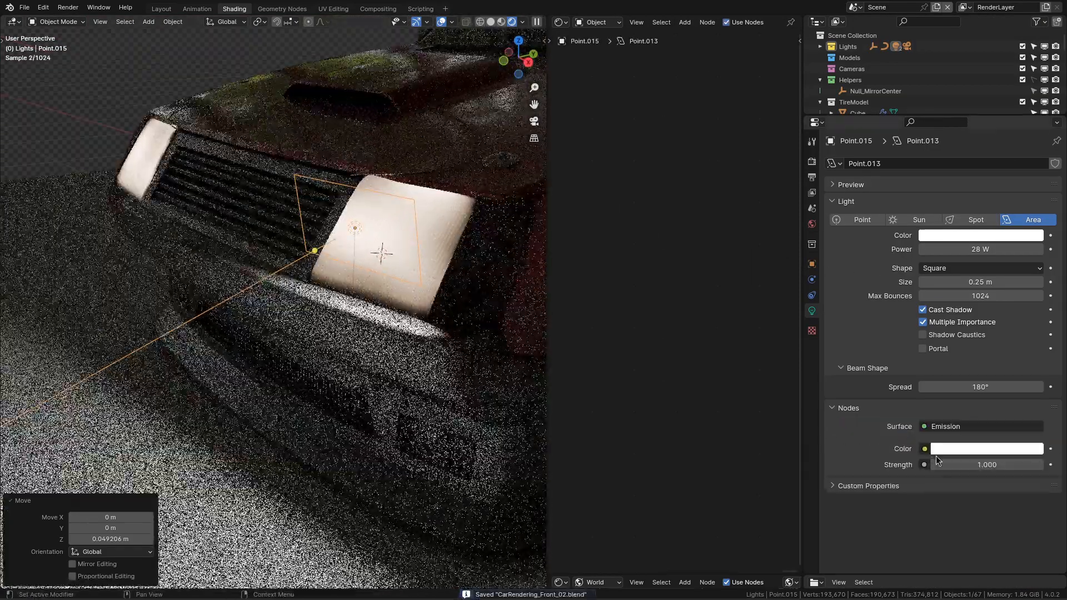
- Drive the area light's emission colour with a Blackbody at 4300 and narrow its beam spread to 159°
click(925, 449)
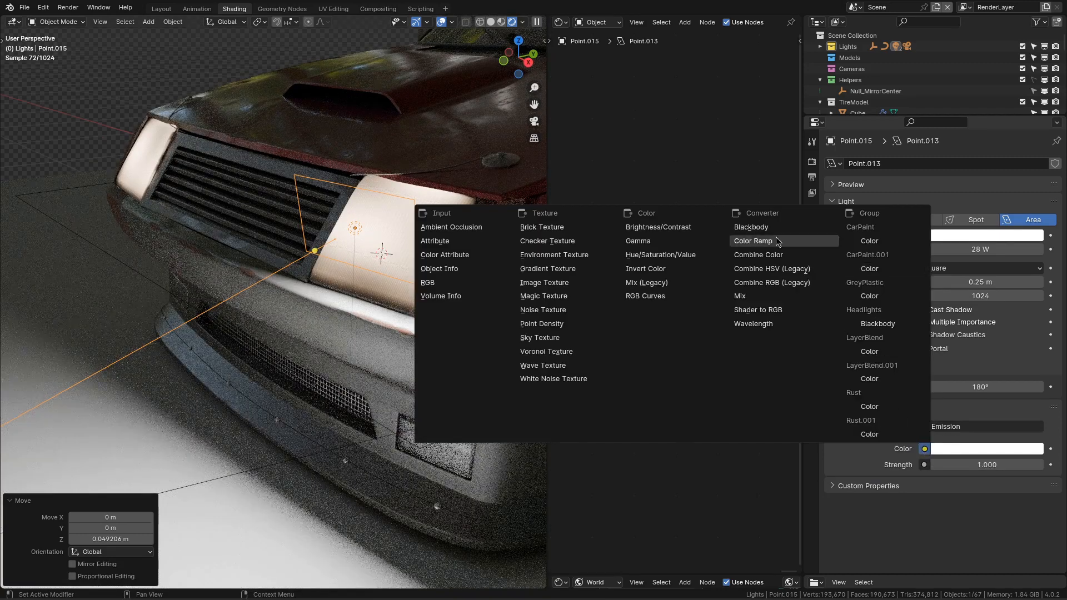
click(751, 227)
click(984, 464)
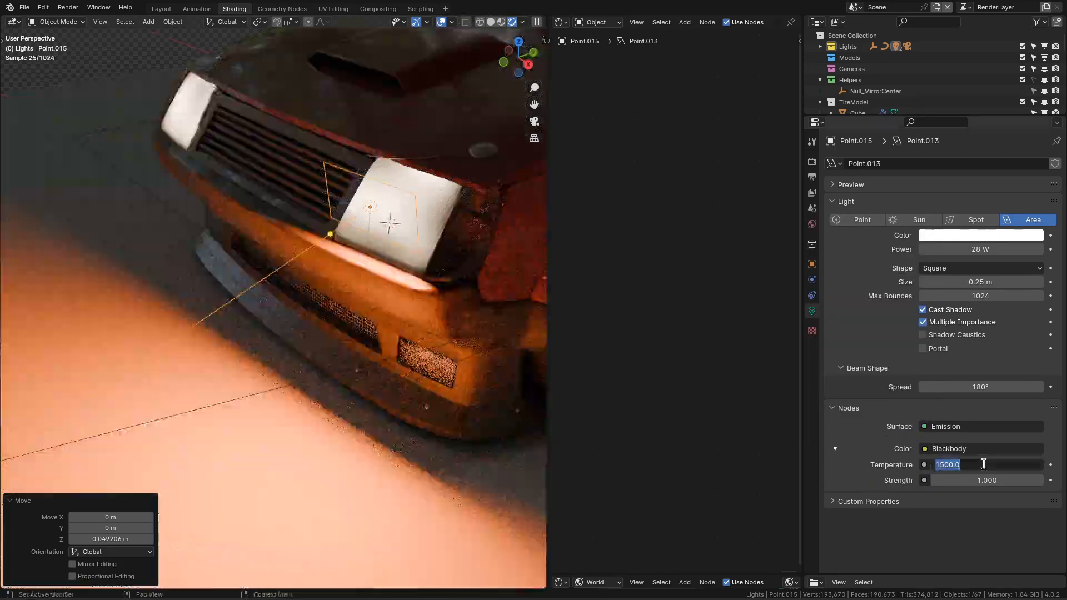
text(3500)
key(Return)
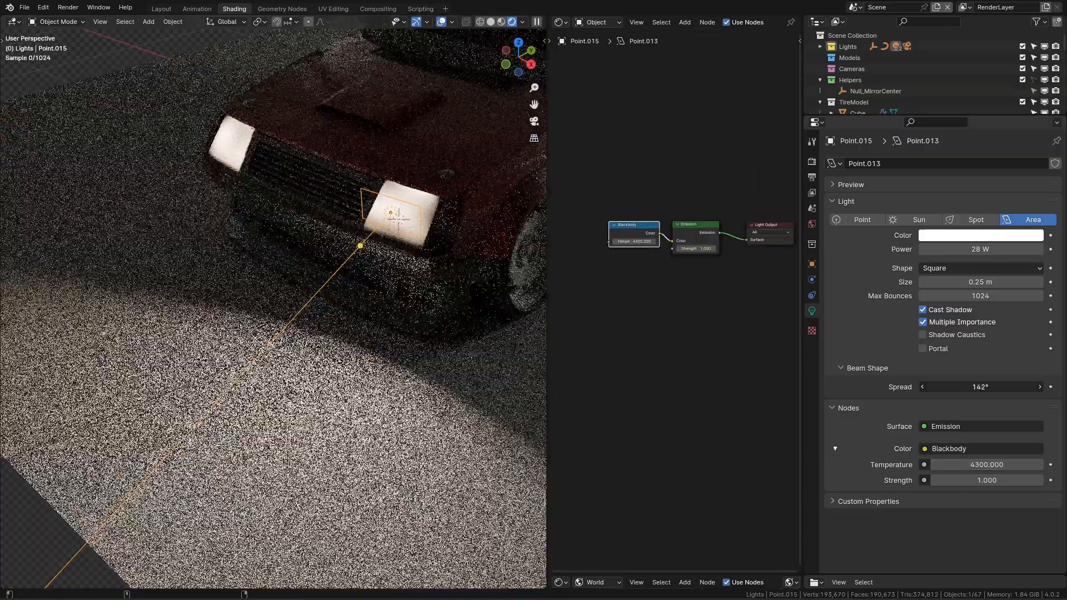
mouse_move(980, 387)
mouse_down()
mouse_move(992, 387)
mouse_move(972, 387)
mouse_up()
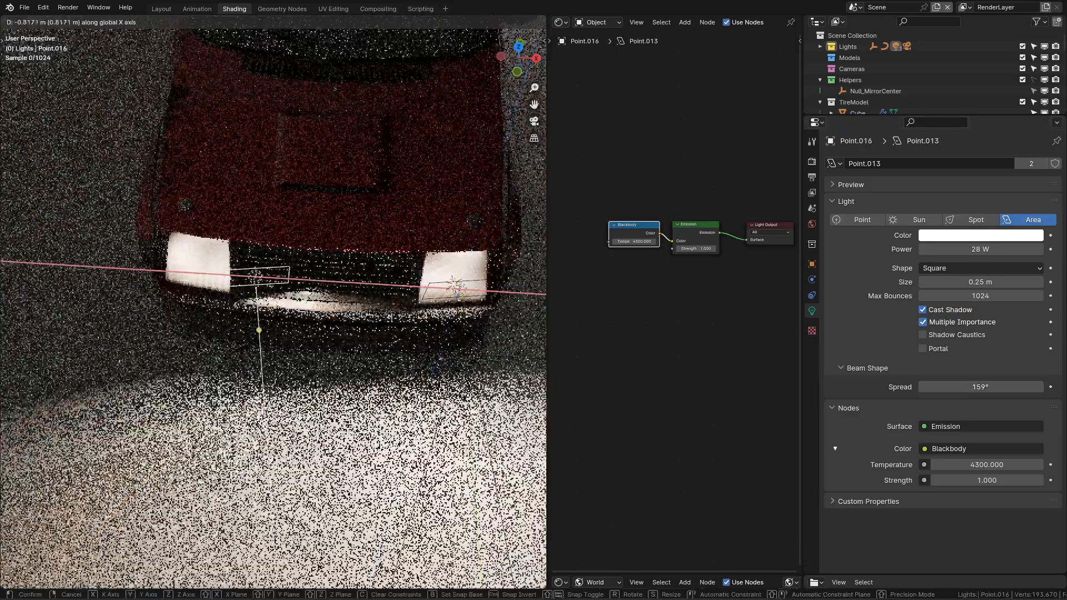
- Place a linked duplicate of the area light at the opposite headlight by moving it along the global X axis
key(Return)
scroll(273, 306, up, 4)
key(r)
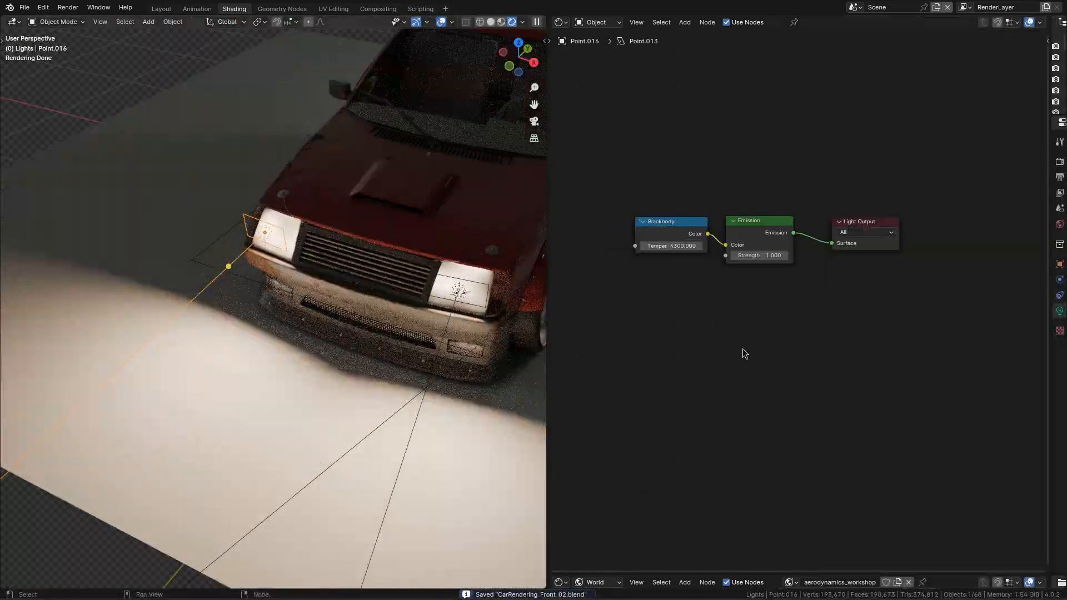
- Add an IES Texture node with the external file 10.IES from NICE_IES and connect its Fac to the Emission strength
click(683, 334)
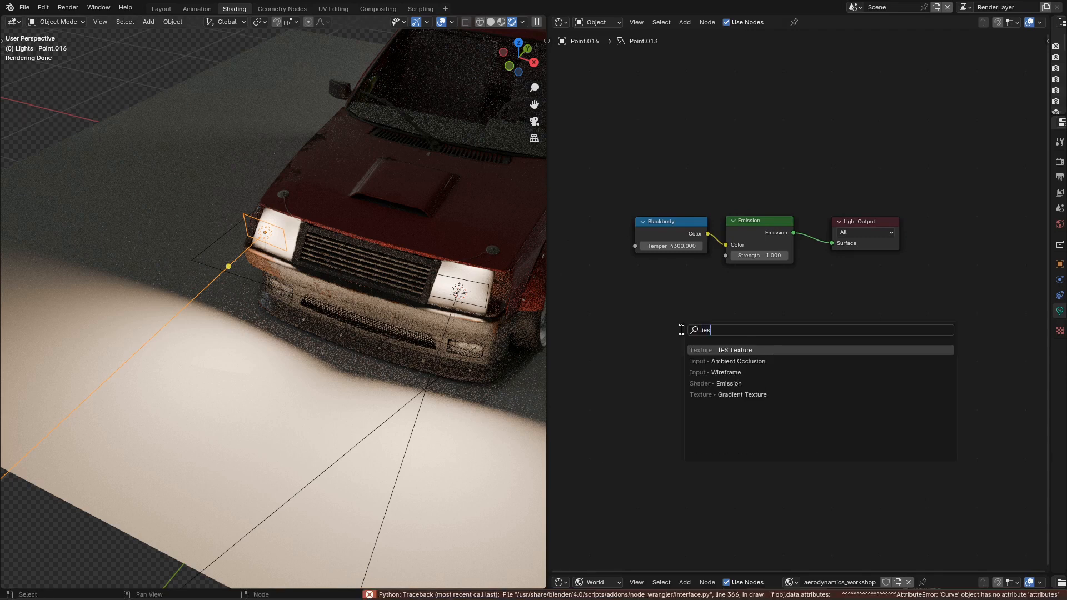
key(Return)
click(636, 279)
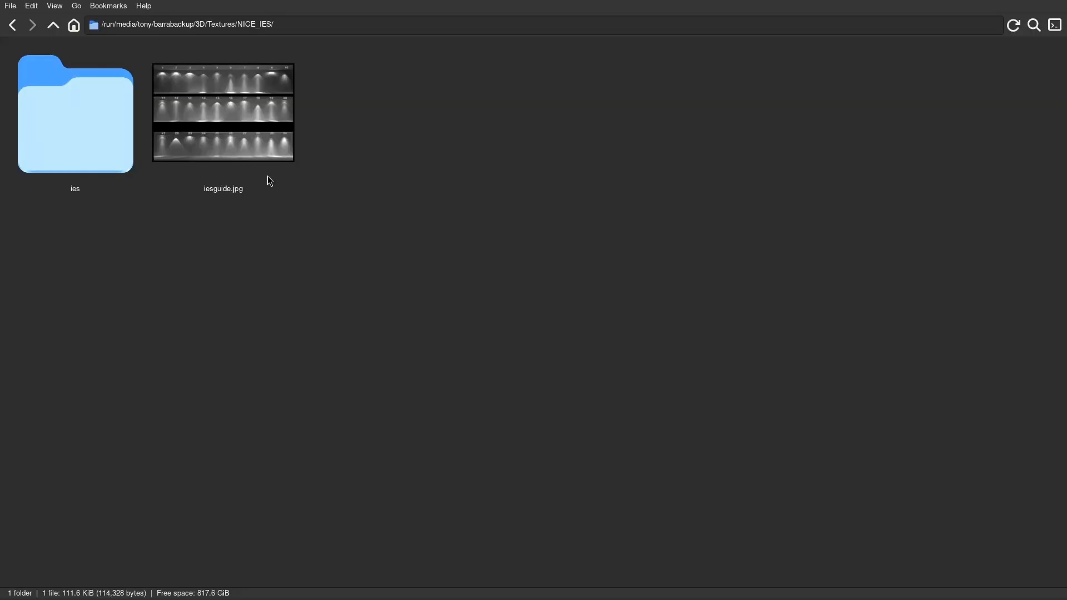
click(245, 139)
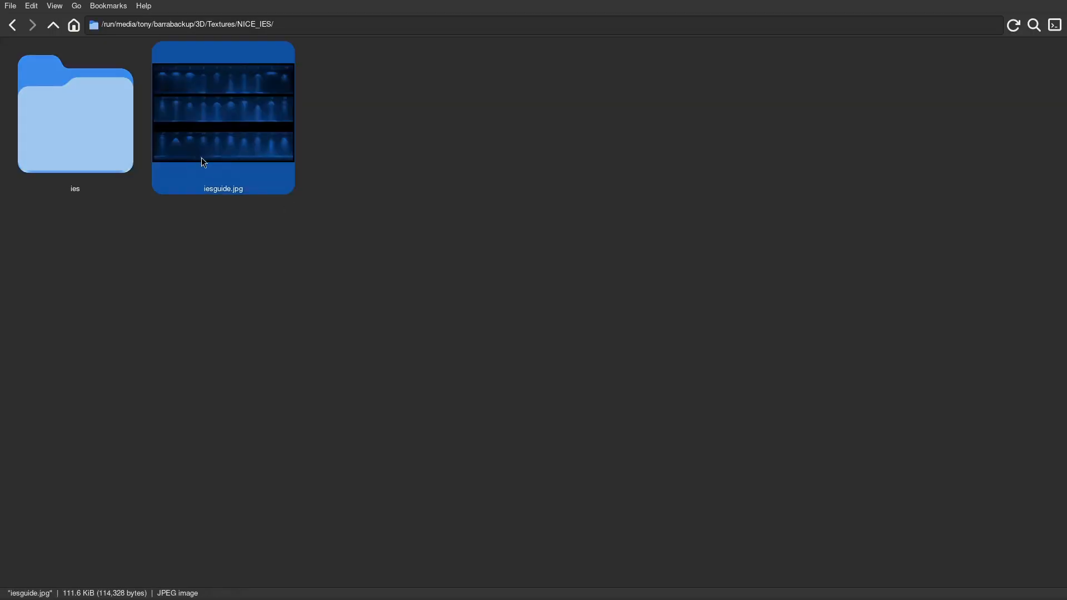
double_click(107, 175)
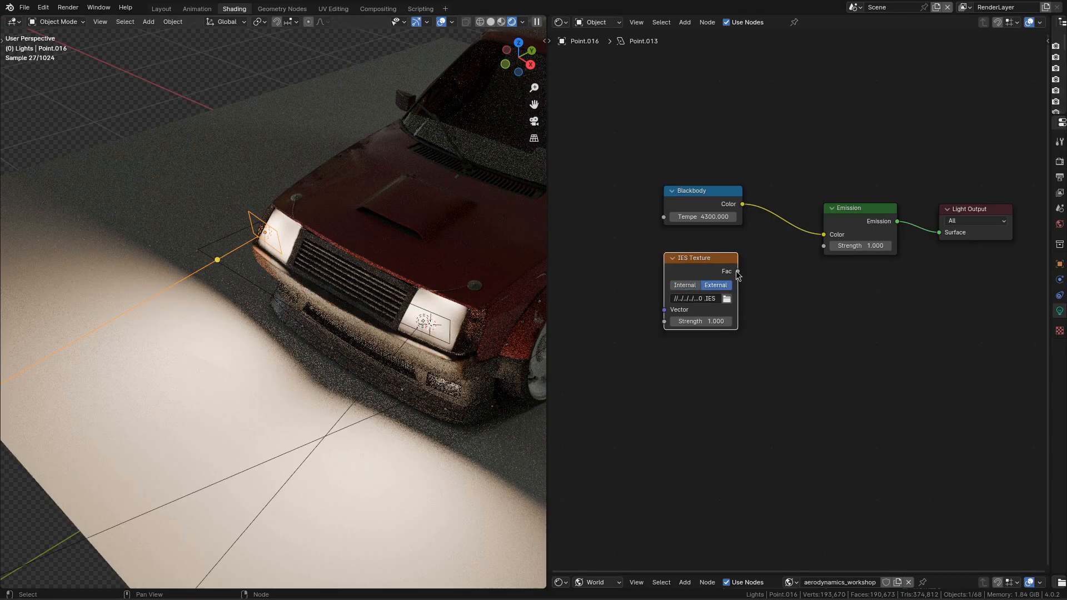
mouse_move(737, 271)
mouse_down()
mouse_move(841, 253)
mouse_move(827, 248)
mouse_up()
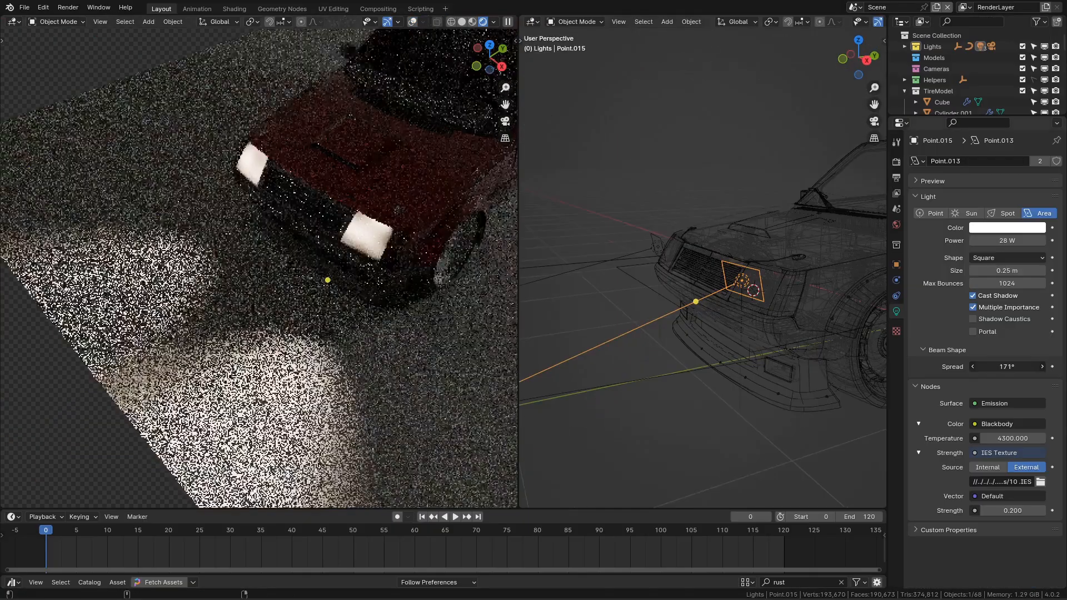
- Rotate both headlight area lights about 18.2° on their local X axes and scale them to about 0.353 around individual origins
key(period)
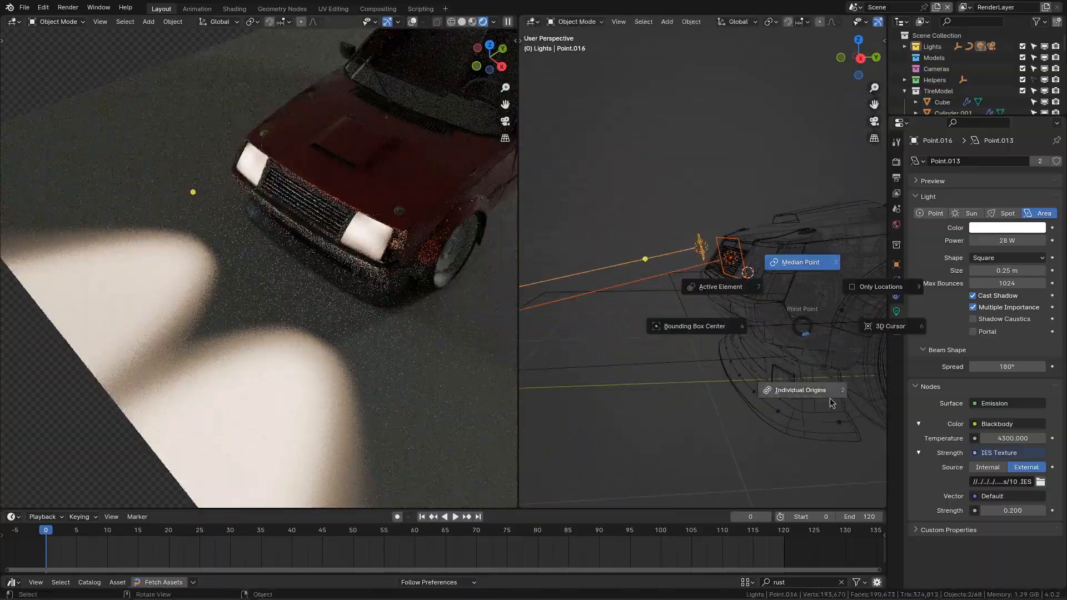
key(r)
key(x)
key(x)
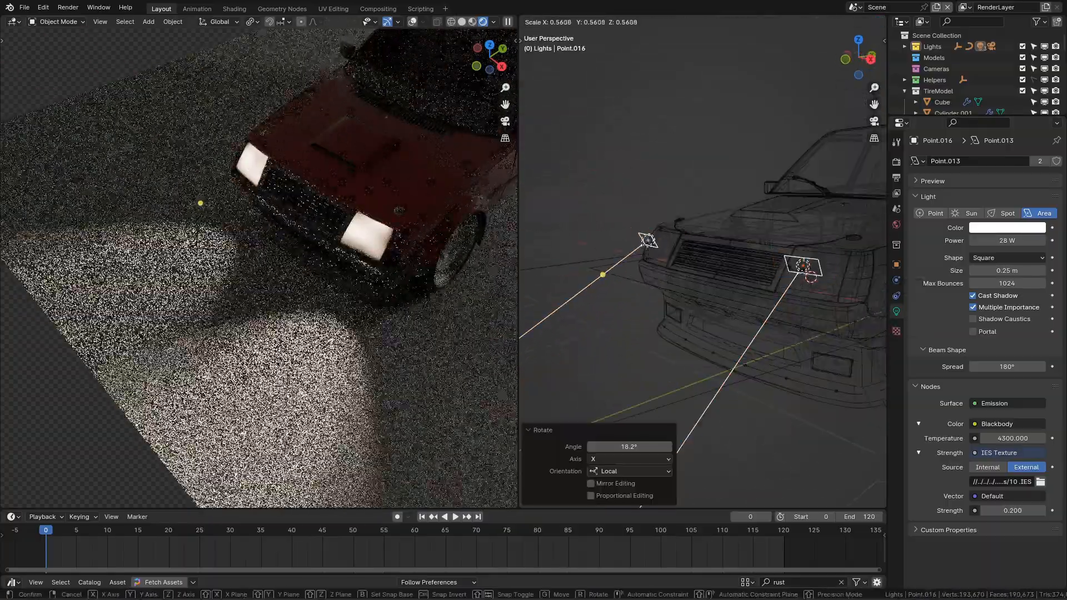
click(799, 306)
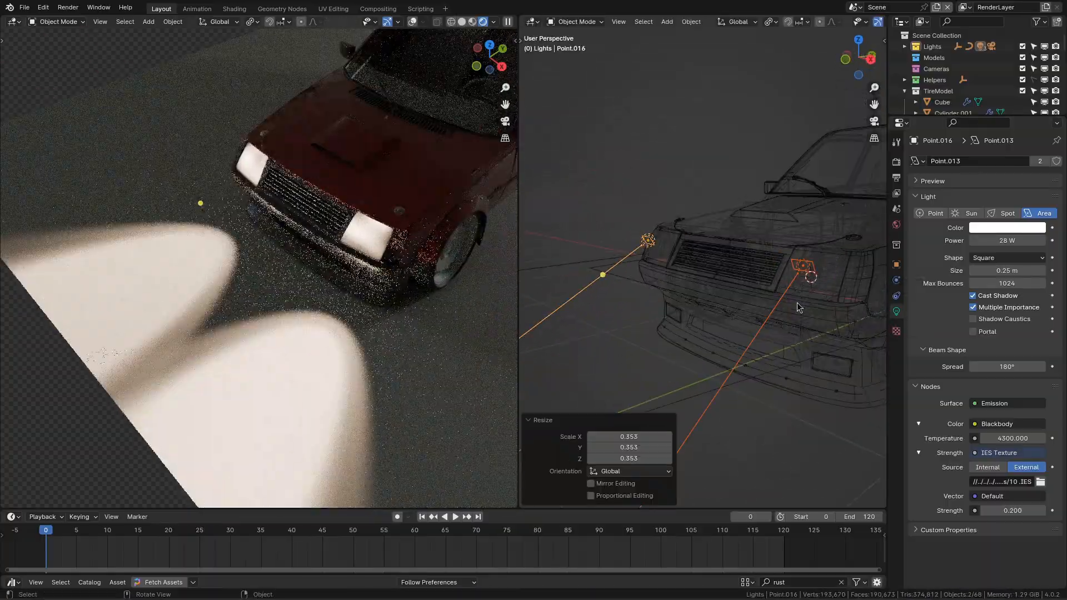
mouse_move(799, 305)
middle_down()
mouse_move(832, 302)
mouse_move(810, 307)
middle_up()
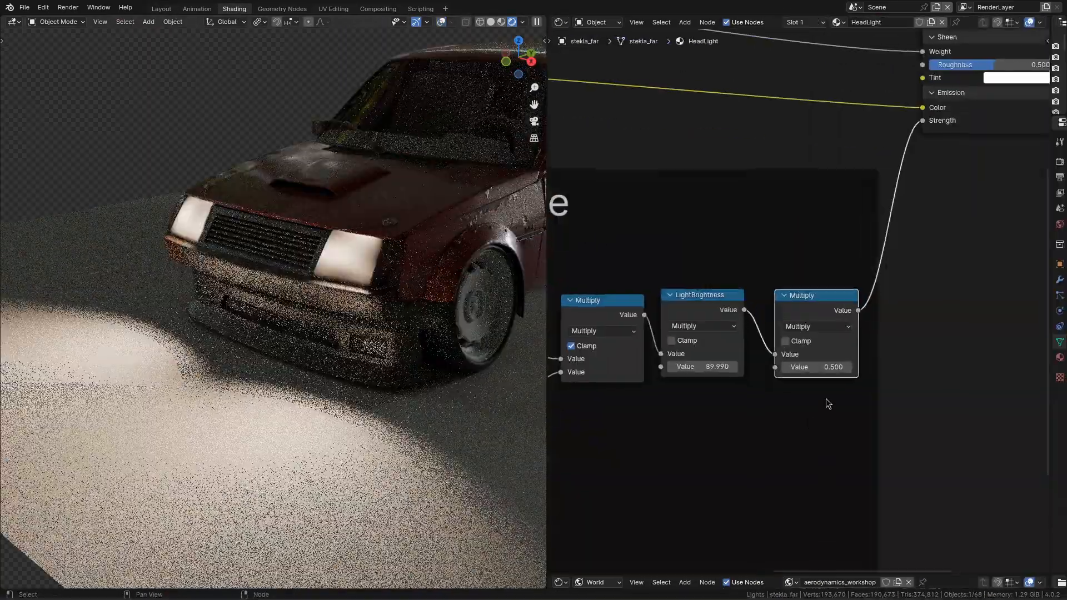
- Add a Value node labelled LightSwitch below the final Multiply nodes of the HeadLight material
middle_drag(826, 399, 858, 352)
key(shift+a)
click(775, 369)
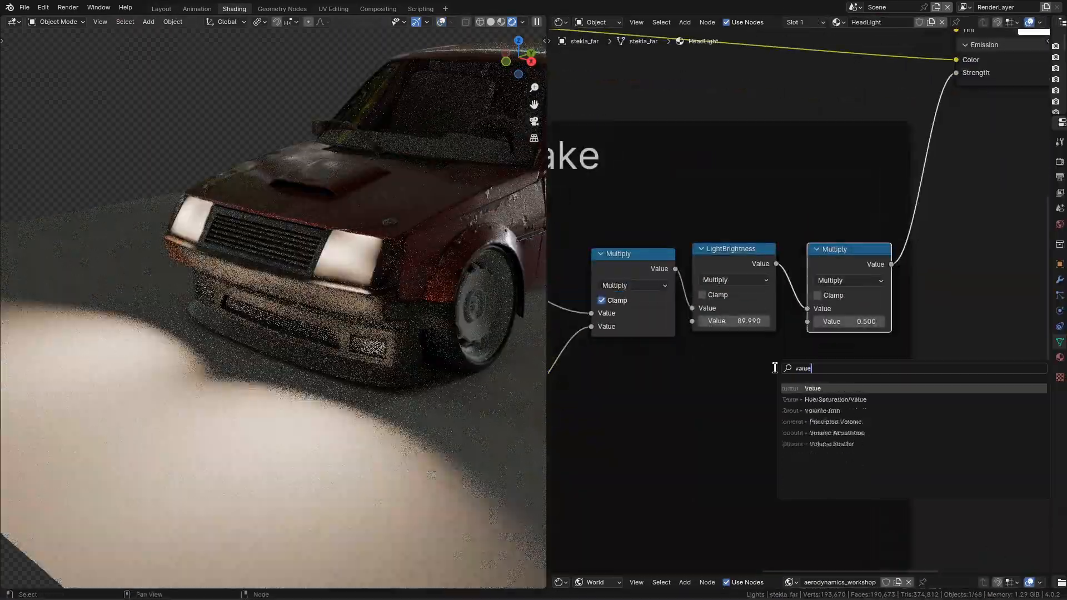
key(Return)
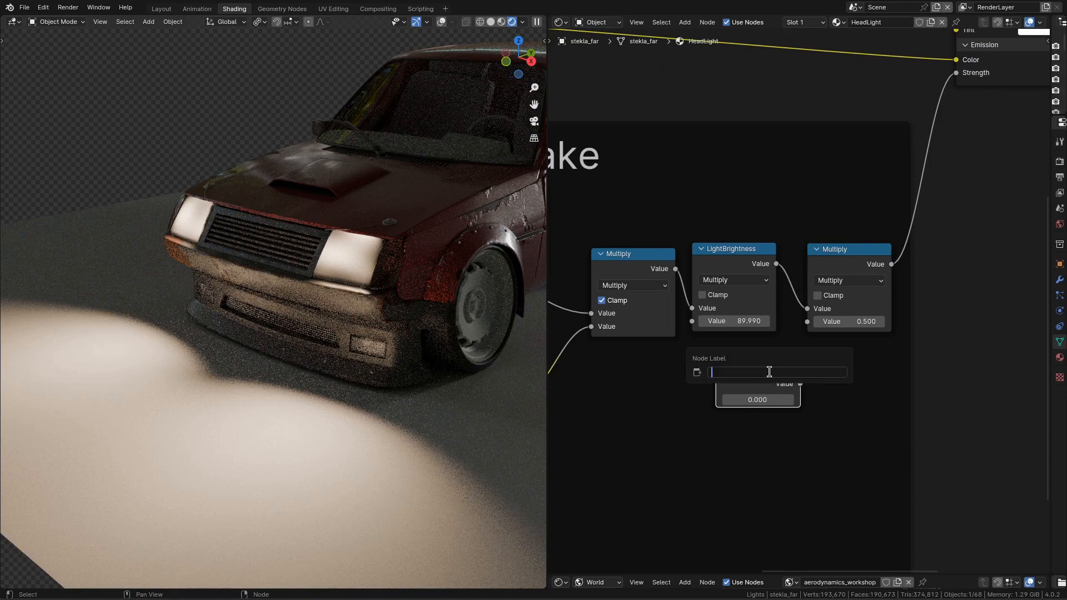
middle_drag(771, 373, 782, 355)
- Connect LightSwitch to the second value of the last Multiply node and set the switch to 1
drag(812, 365, 808, 272)
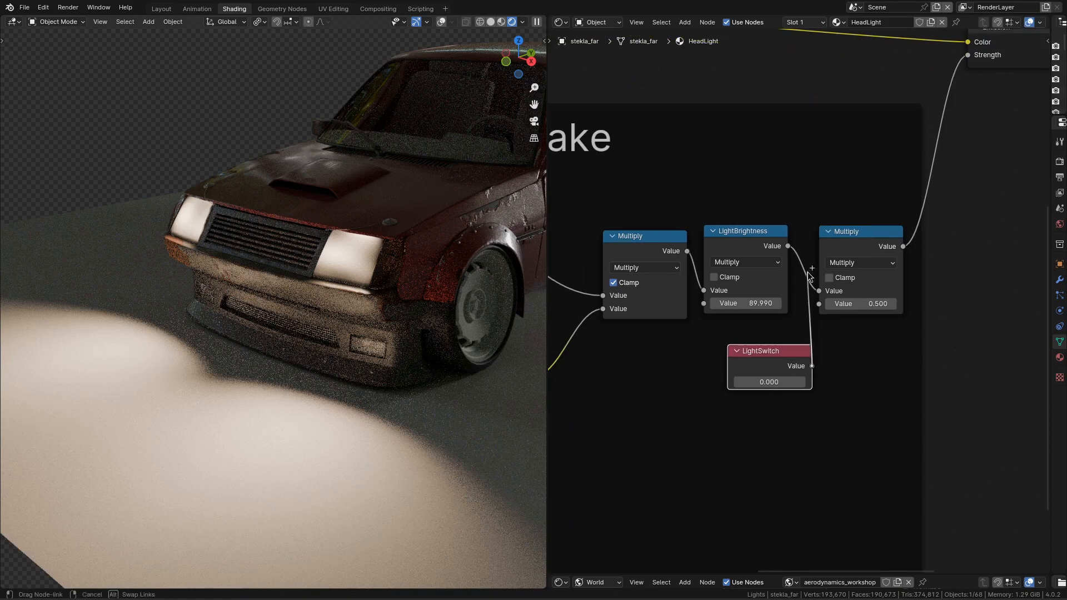
drag(828, 308, 827, 307)
drag(765, 387, 742, 385)
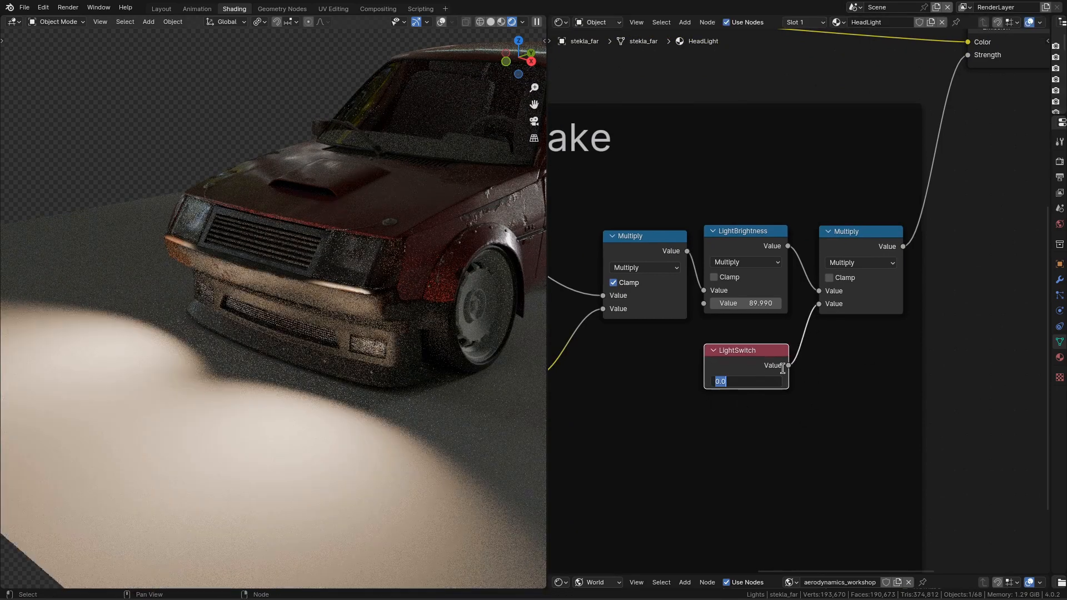
text(1)
key(Return)
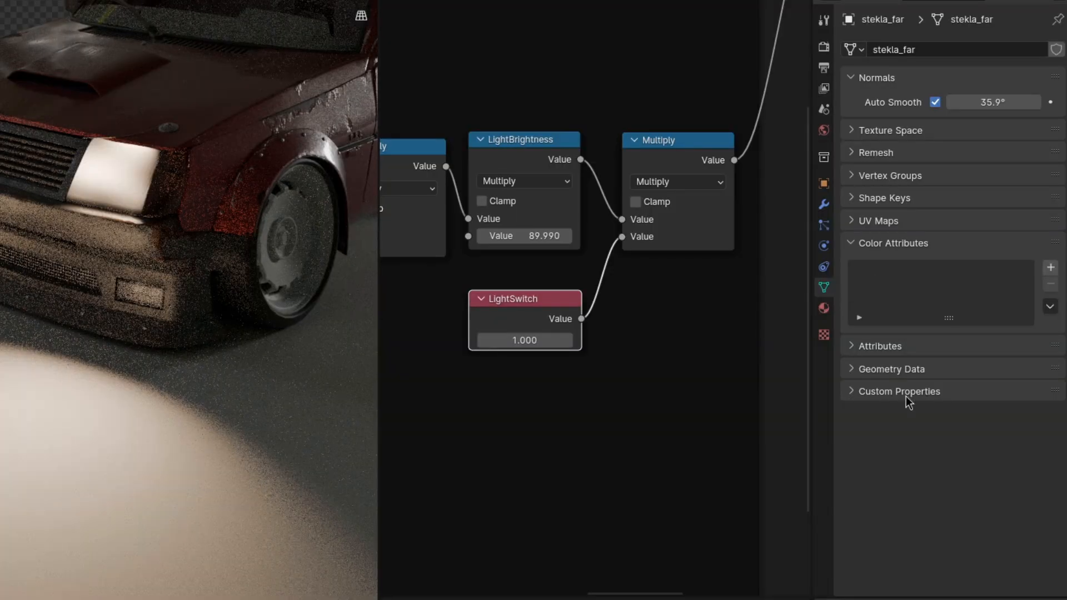
- Create a Float custom property named LightSwitch on the headlight mesh data, ranging from 0 to 1
click(906, 396)
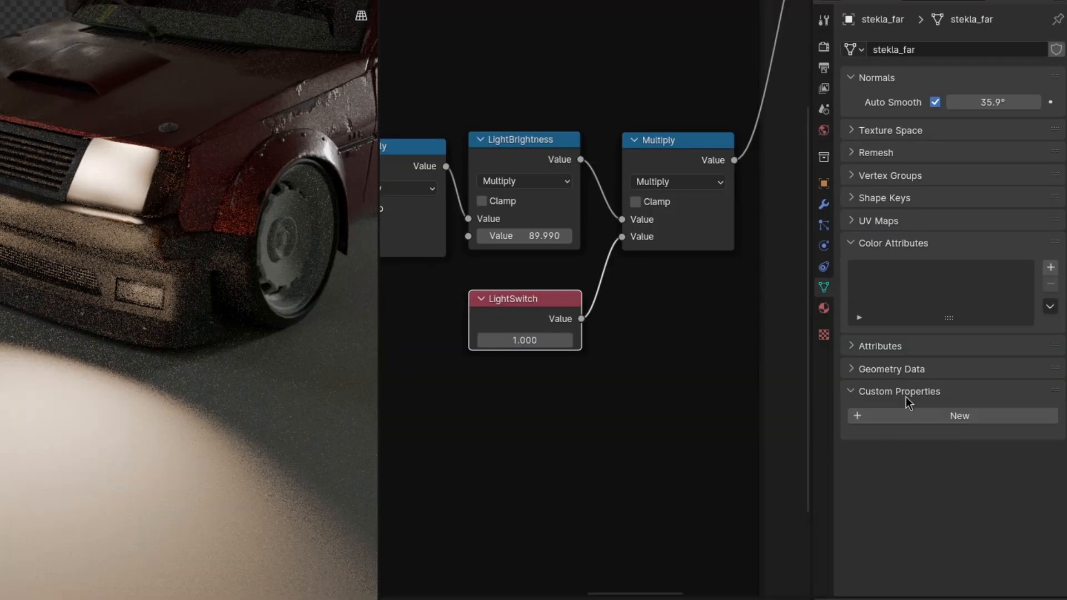
click(942, 416)
click(1026, 446)
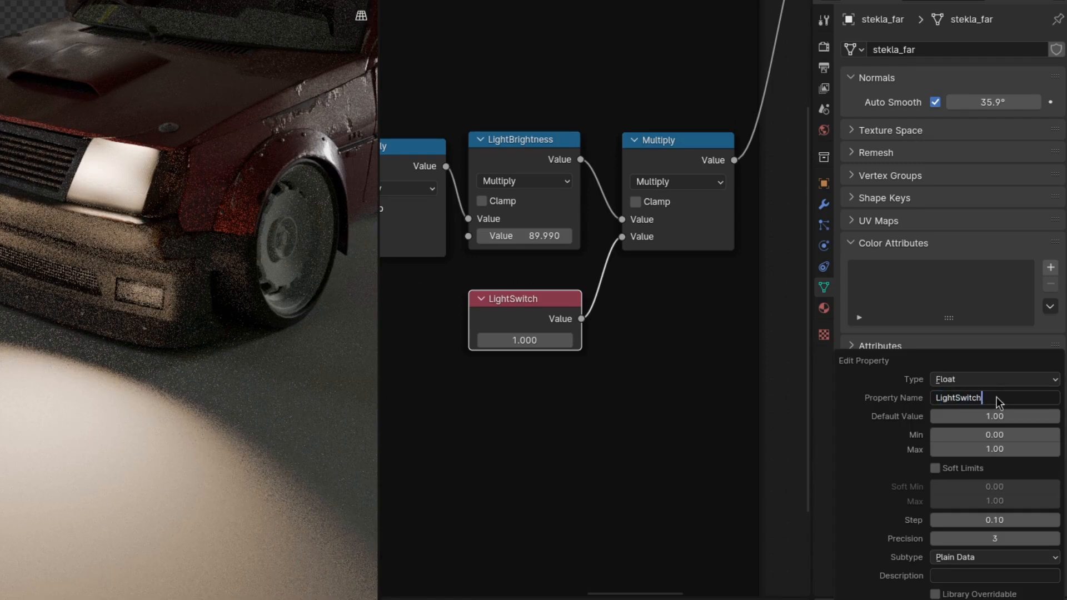
key(Return)
- Copy the LightSwitch custom property as a new driver and paste it onto the LightSwitch node's value
right_click(972, 444)
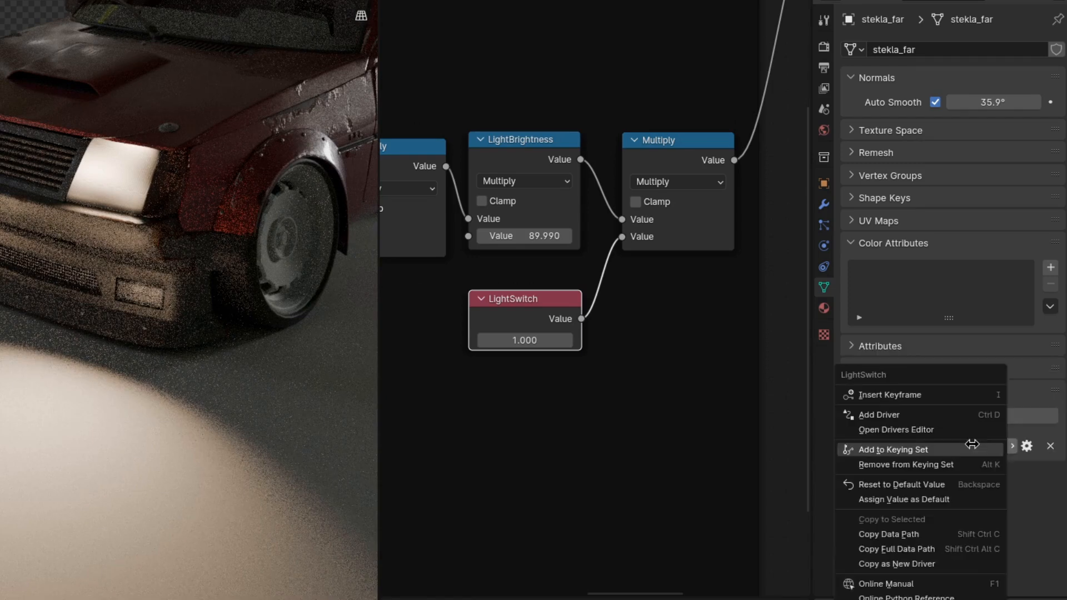
click(964, 567)
right_click(525, 341)
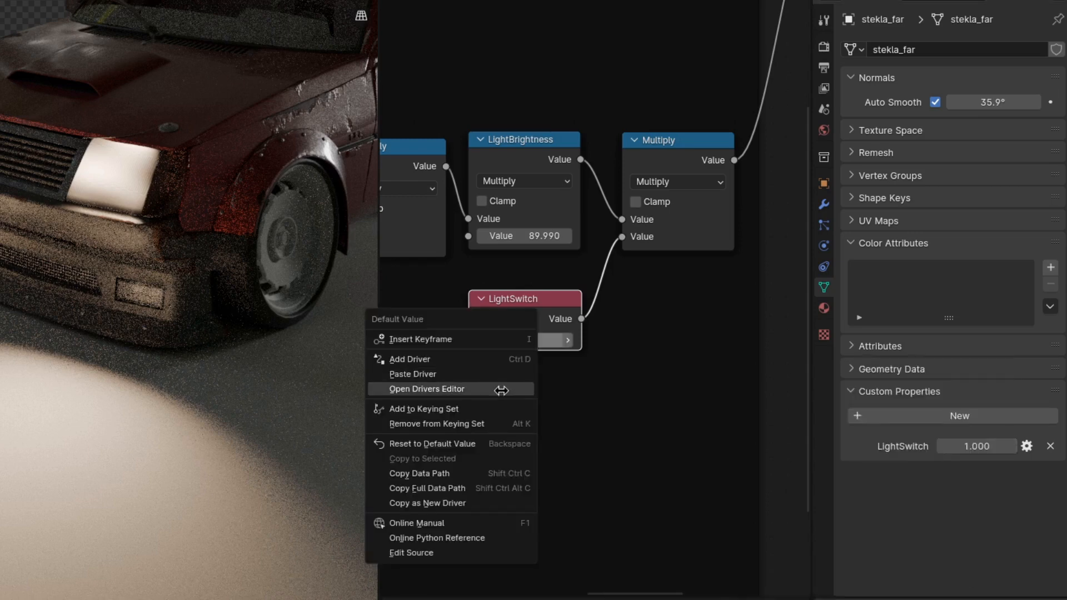
click(500, 374)
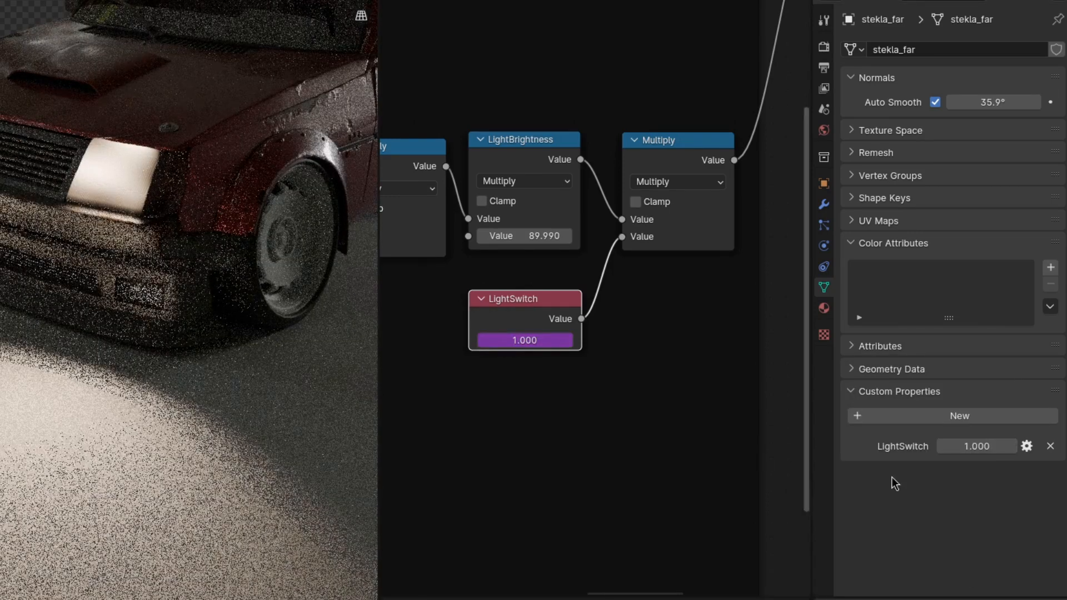
- Test the headlight emission by varying the LightSwitch property between 0 and 1, and save the file
click(976, 446)
key(Return)
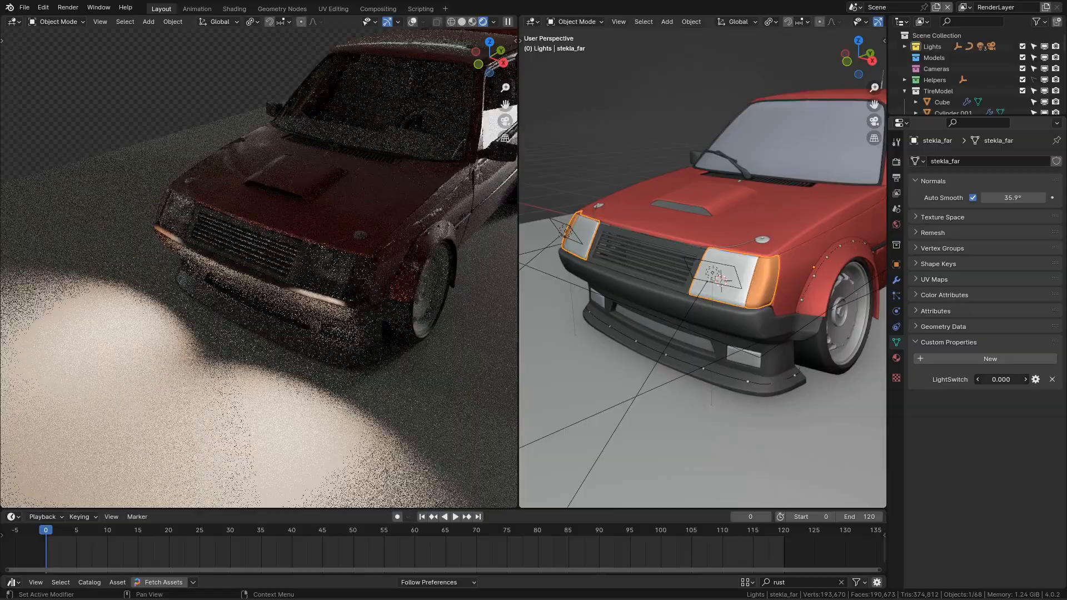
drag(1001, 379, 1045, 379)
middle_drag(500, 358, 489, 348)
mouse_move(1001, 379)
mouse_down()
mouse_move(954, 380)
mouse_move(1001, 380)
mouse_up()
key(ctrl+s)
middle_drag(442, 268, 431, 248)
drag(1002, 379, 953, 379)
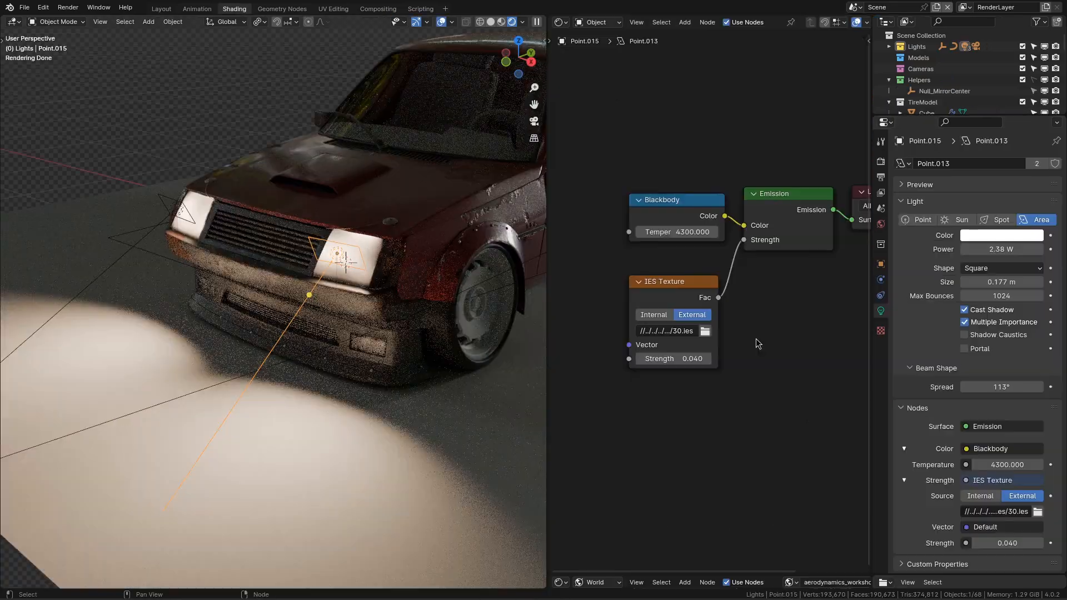
- Insert a Math node set to Multiply between the area light's IES Texture and the Emission strength
drag(701, 282, 672, 289)
key(shift+a)
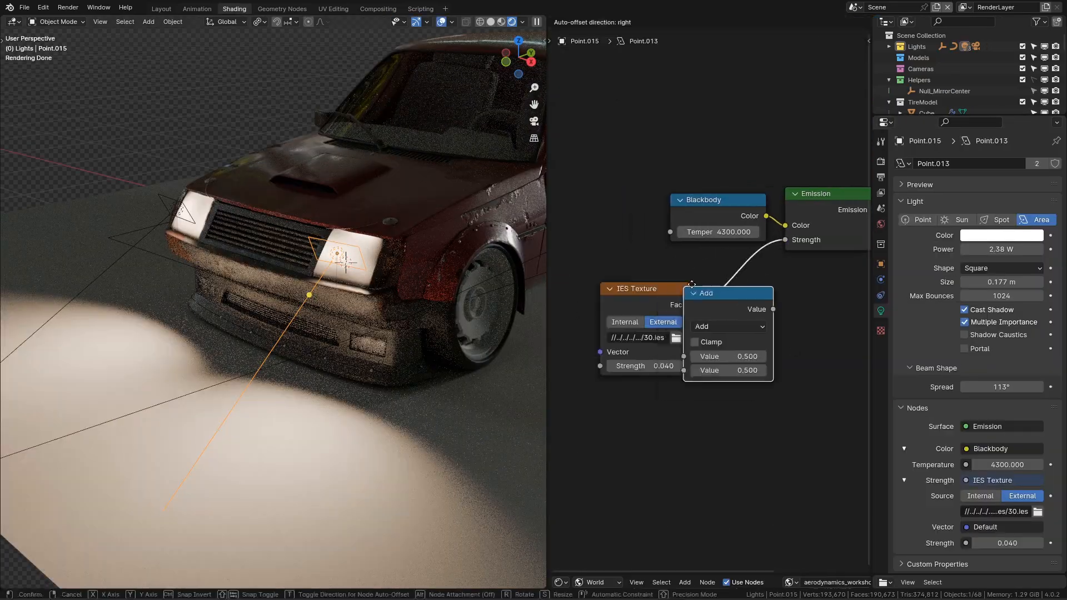
click(691, 292)
mouse_move(756, 336)
ctrl+middle_down()
mouse_move(756, 368)
mouse_move(757, 351)
ctrl+middle_up()
click(725, 297)
click(721, 353)
- Add a Value node labelled LightSwitch to the area light and connect it to the Multiply node's second value
key(shift+a)
text(val)
key(Return)
click(619, 383)
key(F2)
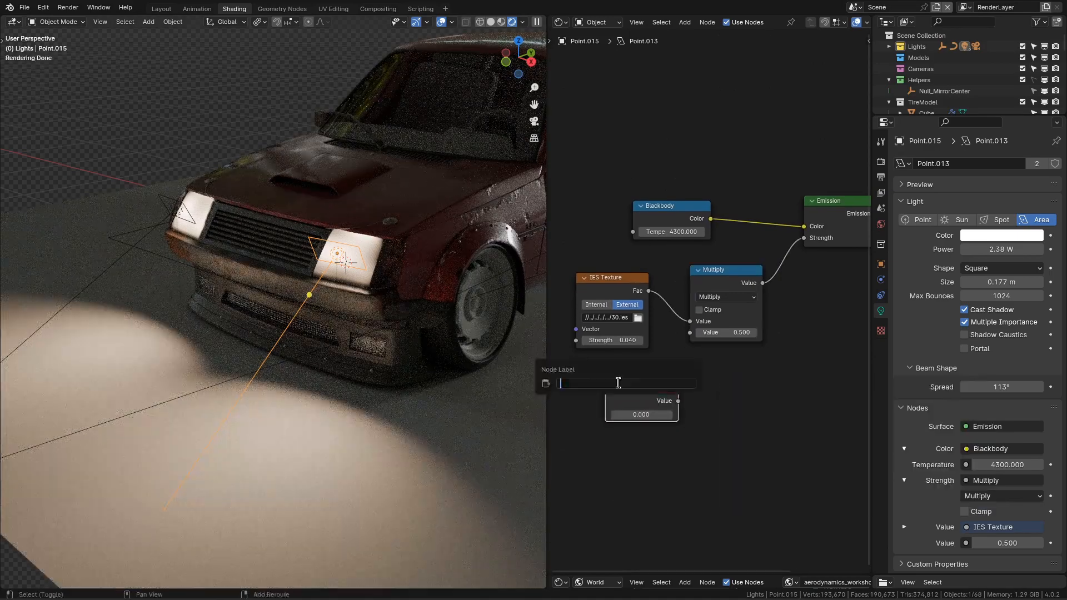
drag(695, 334, 694, 333)
- Place the light's LightSwitch node under the IES Texture and paste the copied driver onto its value
drag(651, 389, 626, 368)
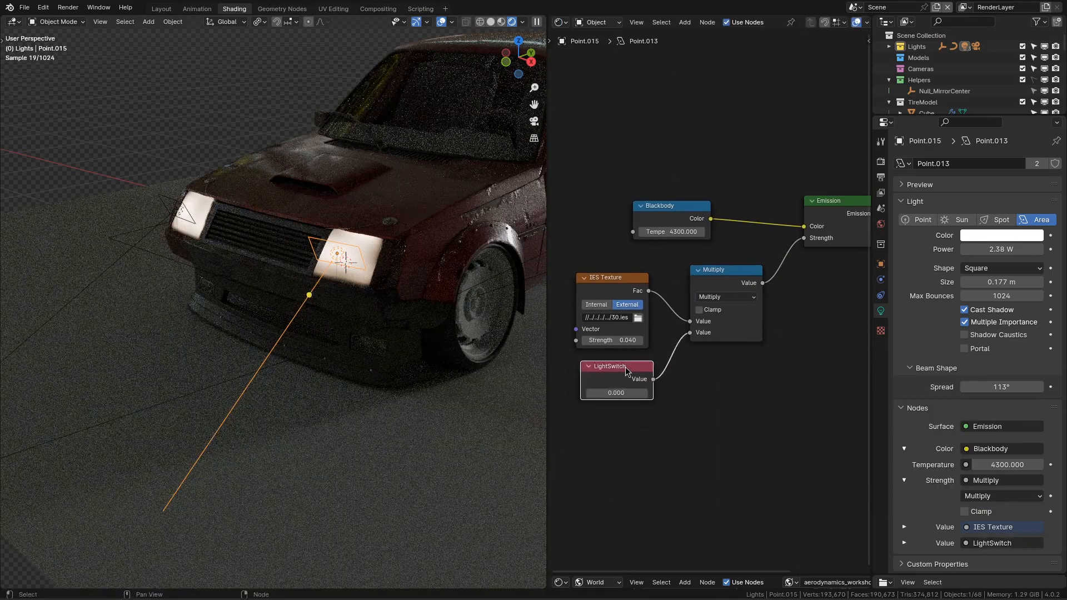
right_click(625, 394)
click(625, 394)
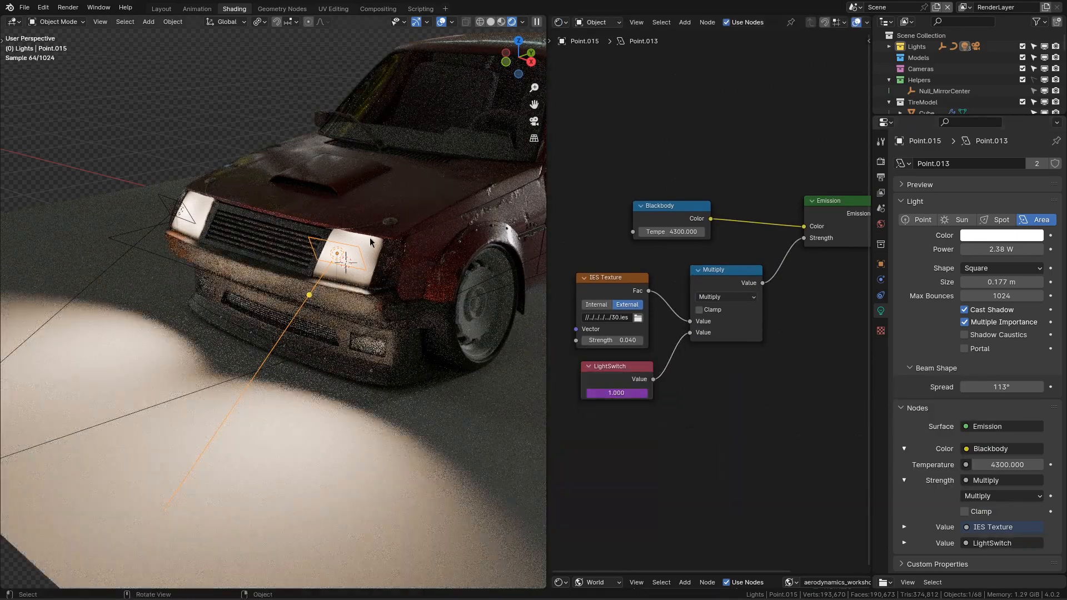
- Create a Float custom property named Temperature on the headlight mesh data and give it the value 4300
click(370, 242)
key(Return)
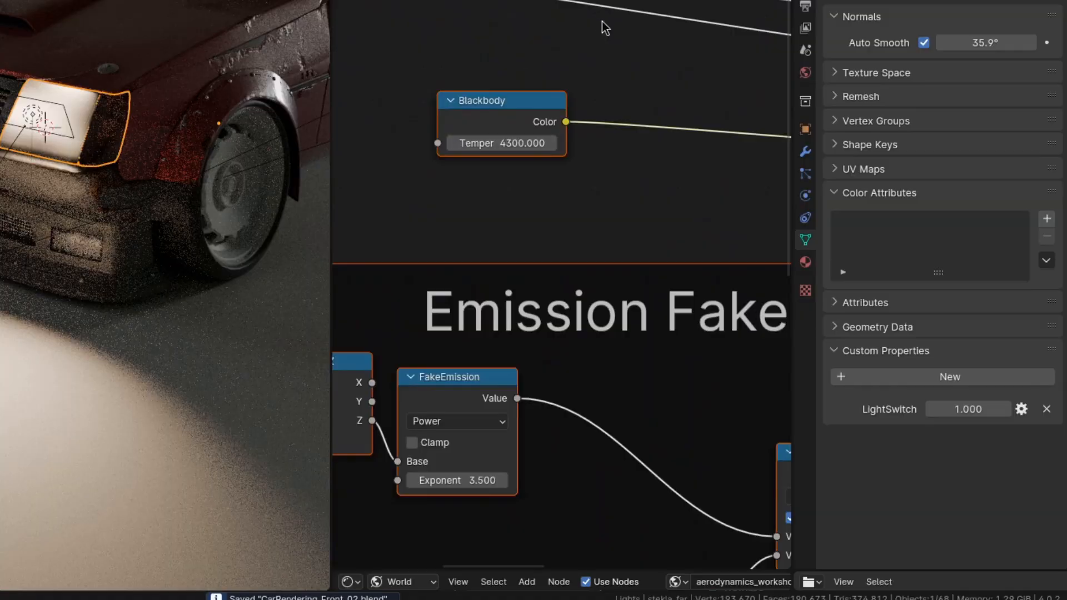
middle_drag(602, 21, 664, 54)
click(695, 130)
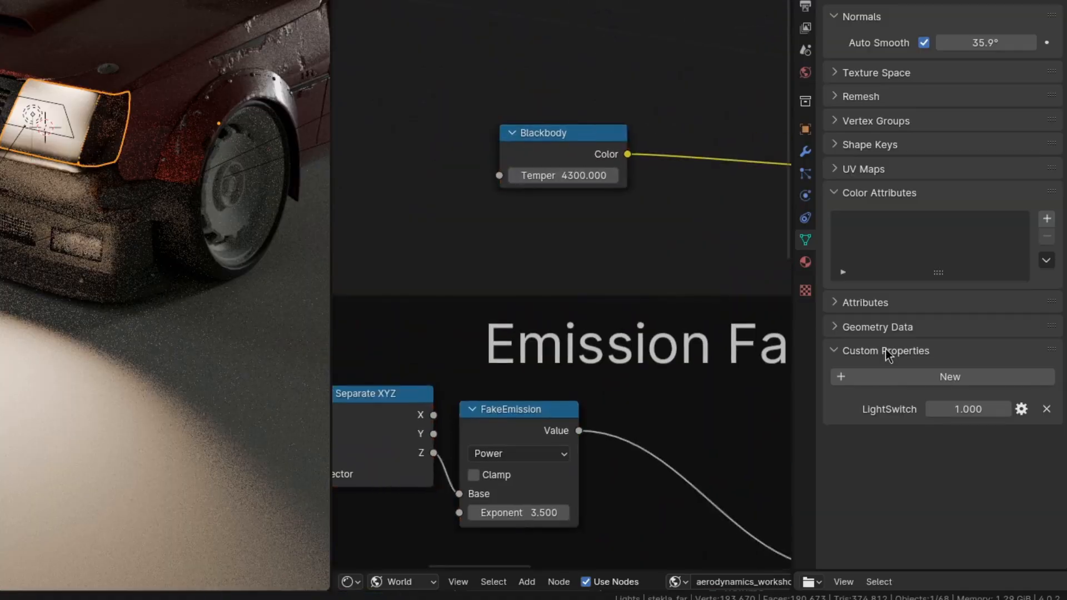
click(981, 378)
click(1021, 432)
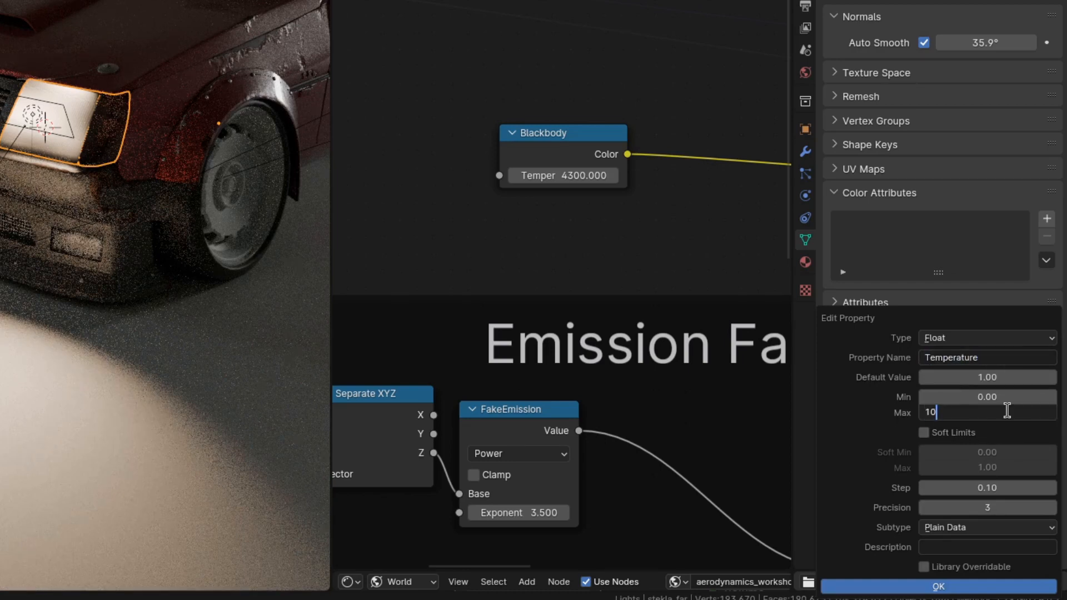
click(951, 588)
- Copy the Temperature property as a new driver and paste it onto the HeadLight material's Blackbody temperature
right_click(961, 431)
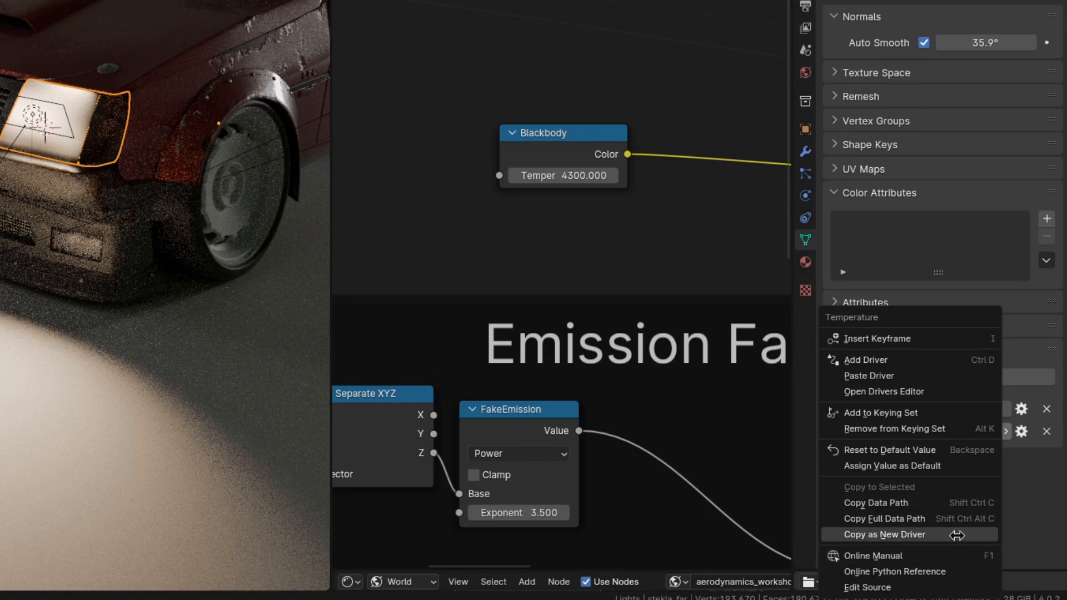
click(957, 536)
right_click(573, 176)
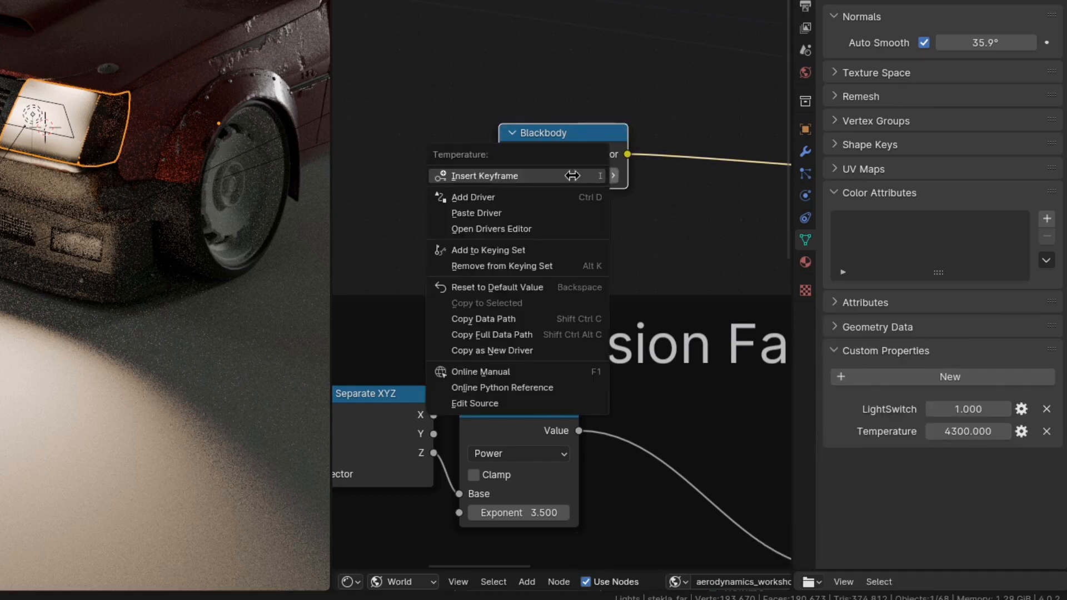
click(563, 218)
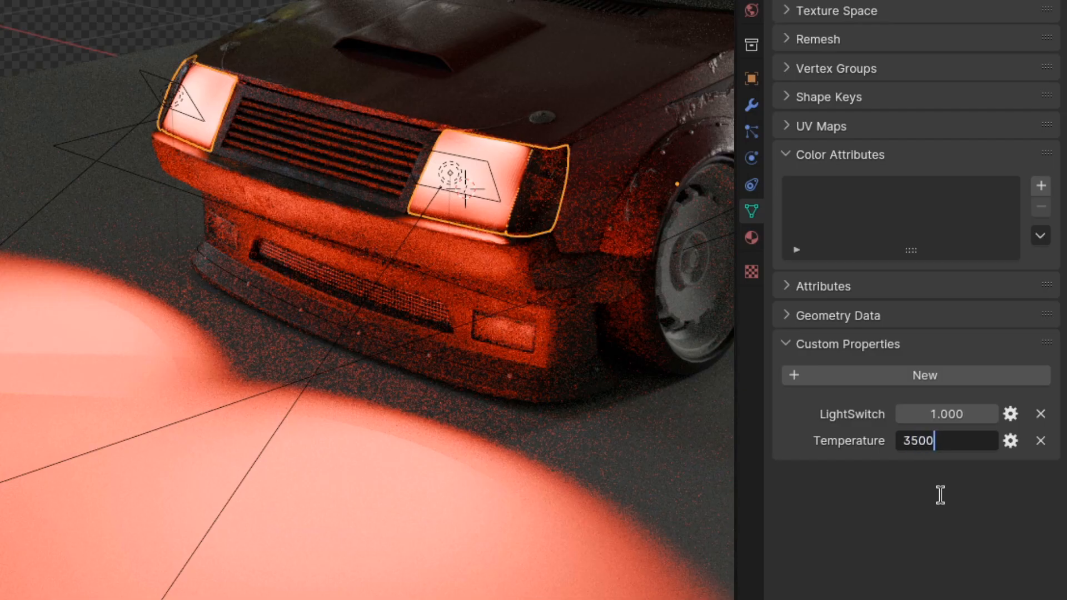
- Try the headlight colour with the Temperature property at 3500, and set it to 6500
key(Return)
click(943, 438)
text(6500)
key(Return)
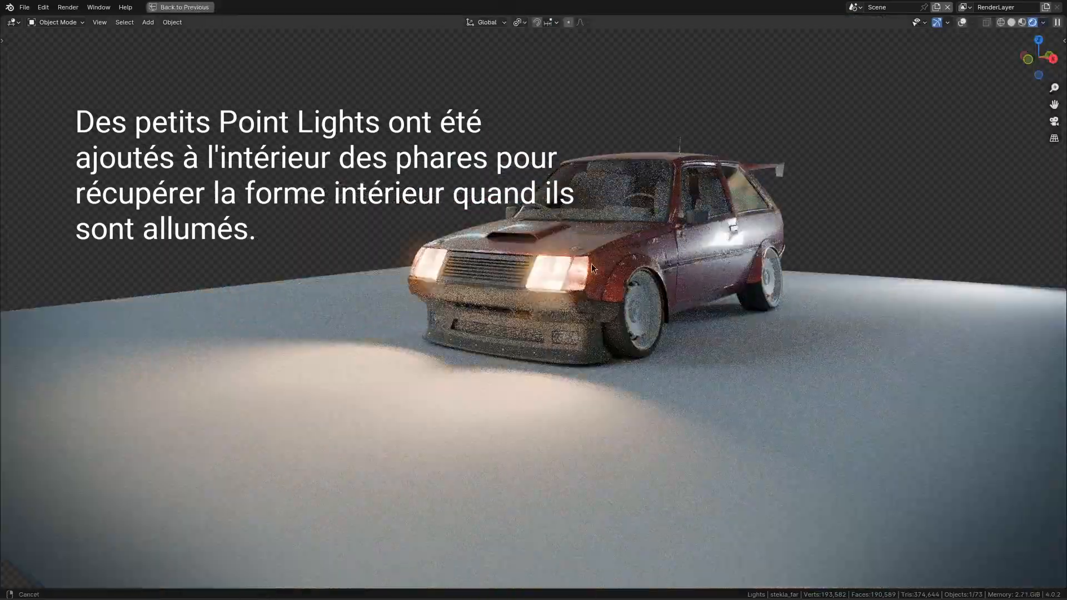
middle_drag(593, 269, 822, 346)
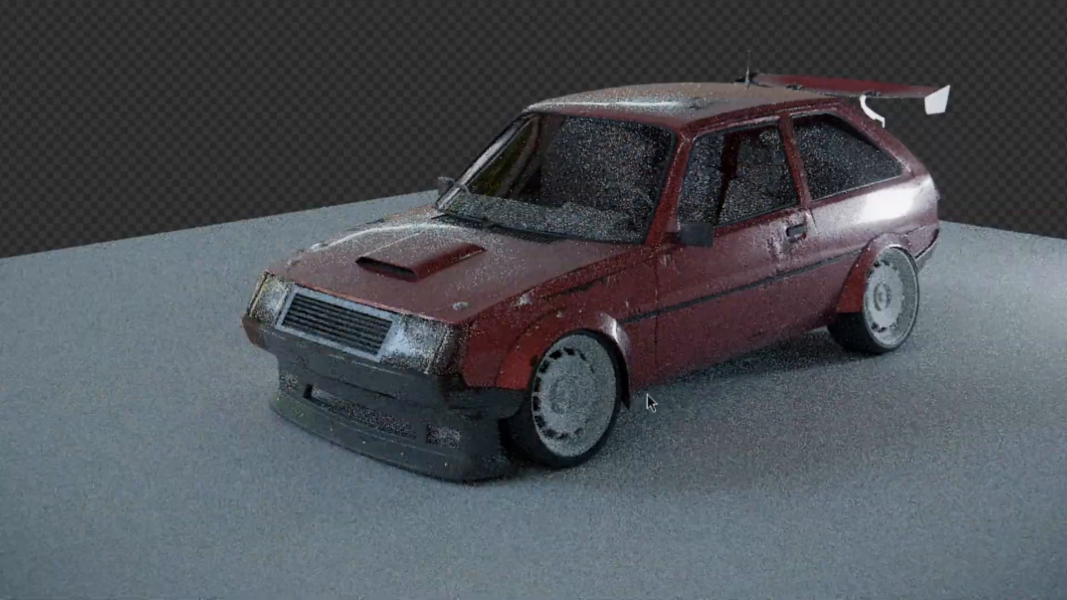
middle_drag(647, 395, 717, 378)
scroll(717, 378, up, 1)
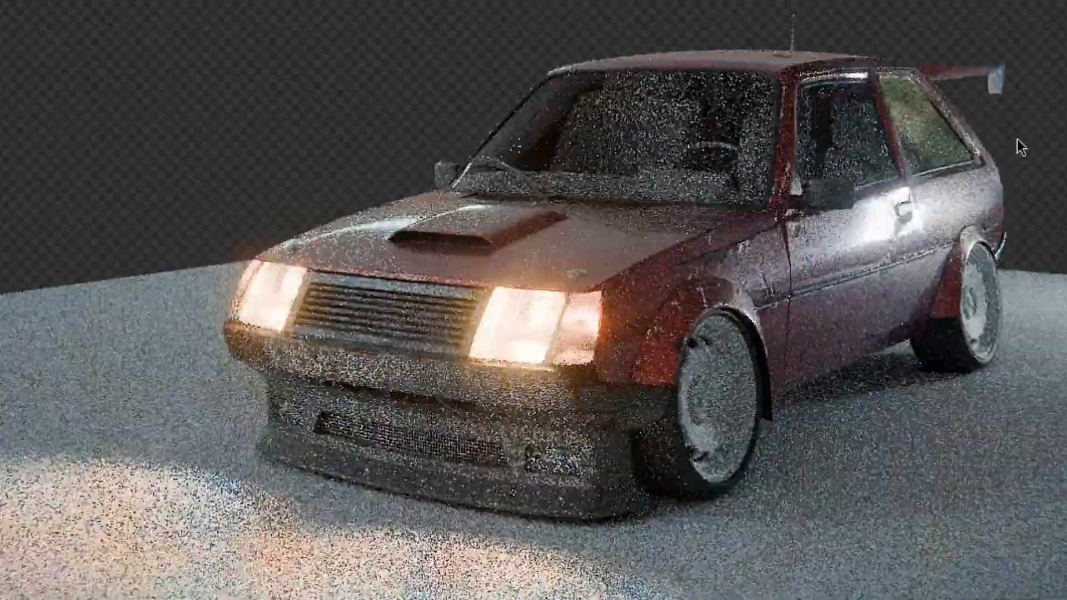